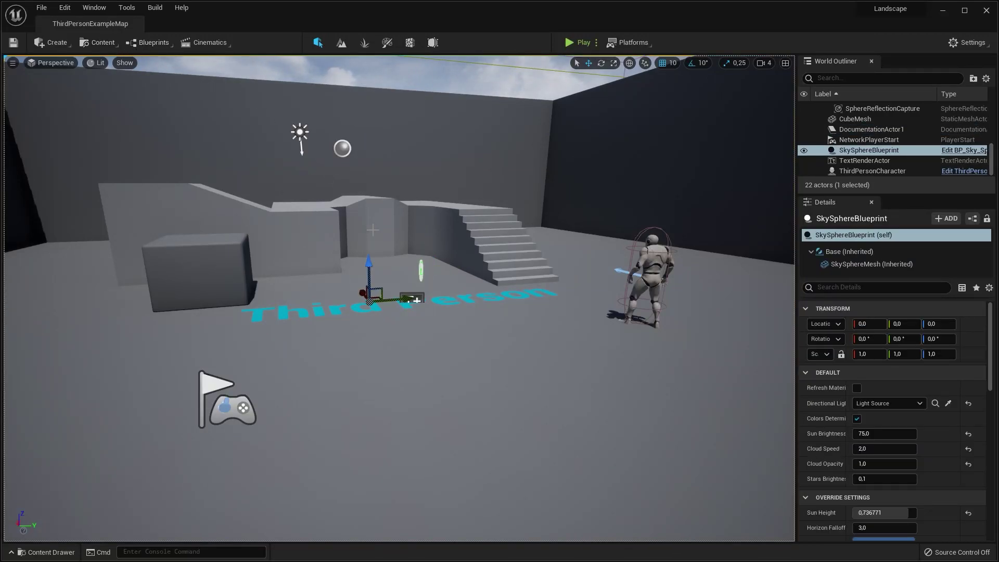
Create a new level from the Empty Level template.
right_click_drag(368, 229, 354, 224)
left_click(41, 8)
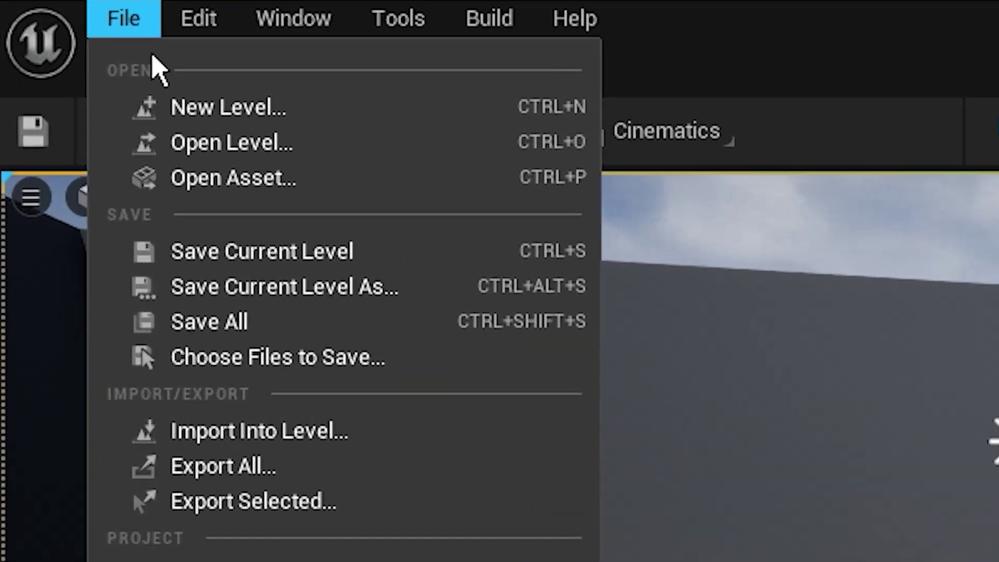
left_click(66, 35)
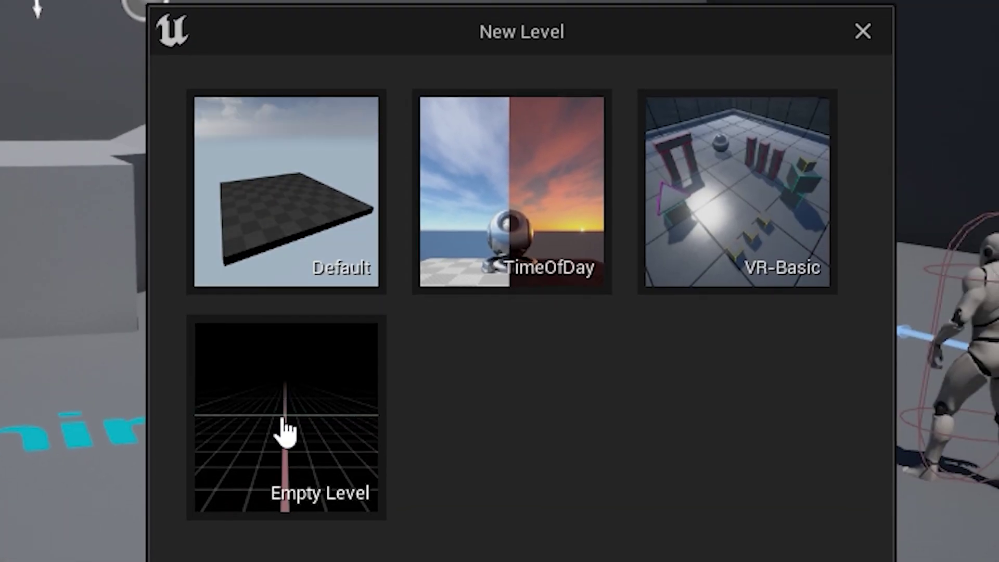
left_click(286, 421)
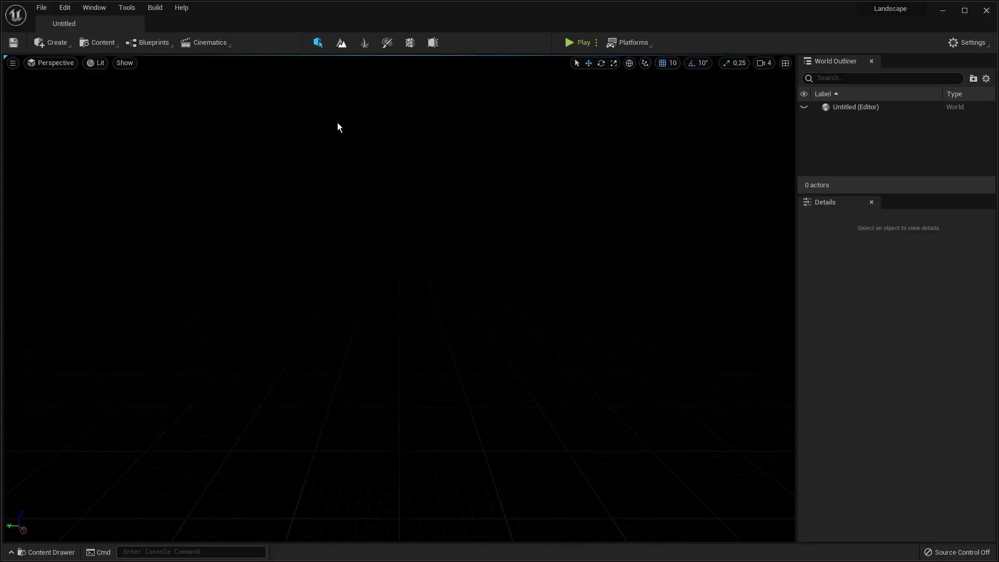
Enter Landscape mode and configure a new landscape with 63×63 Quads sections and 8 × 8 components.
key("shift+2")
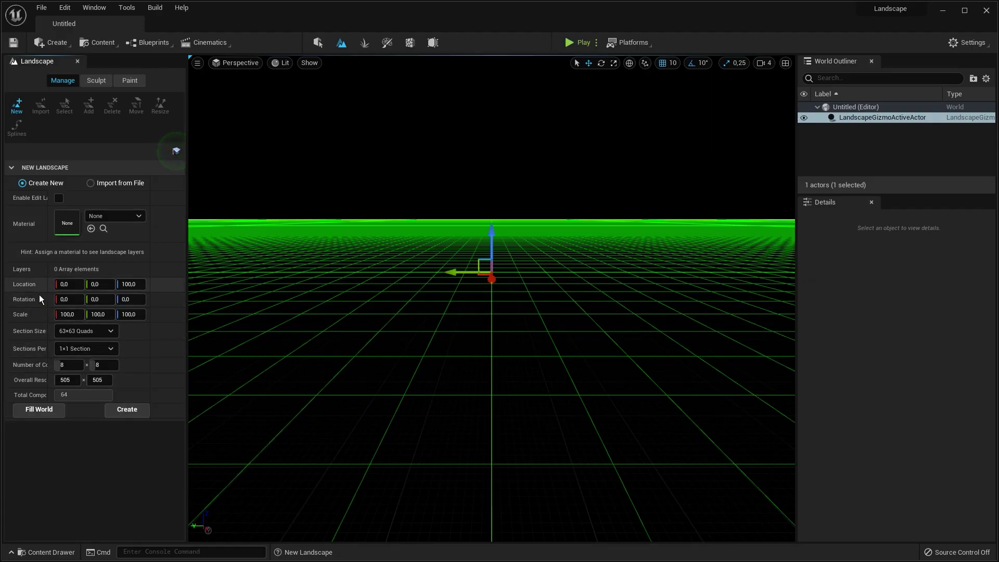
left_click(111, 332)
left_click(108, 360)
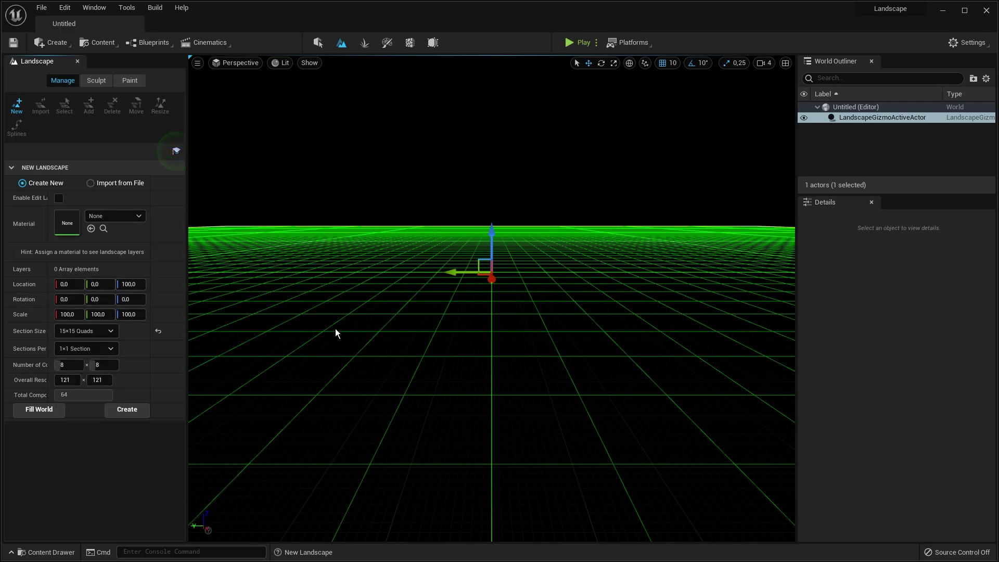
right_click_drag(564, 269, 541, 268)
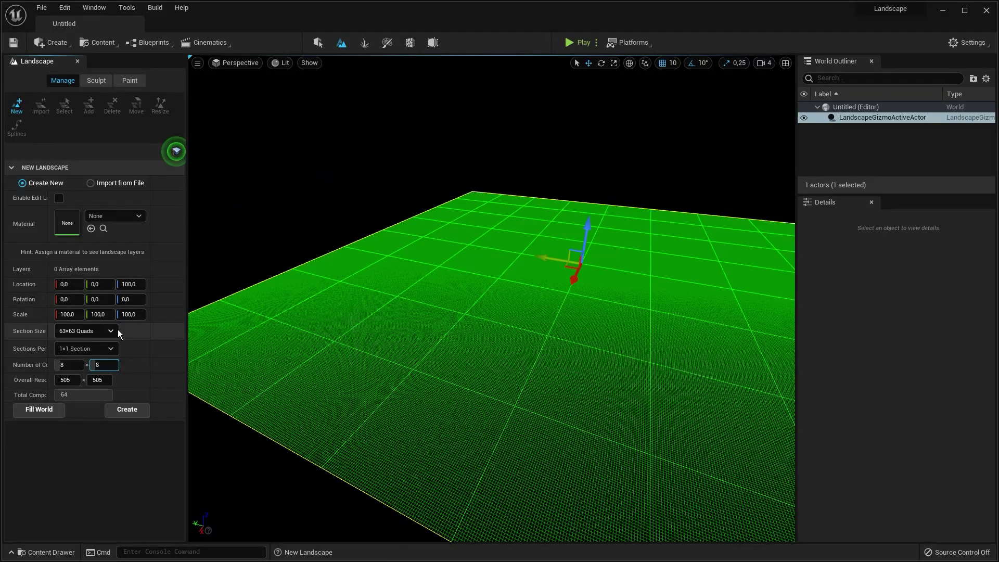
left_click(116, 330)
left_click(116, 330)
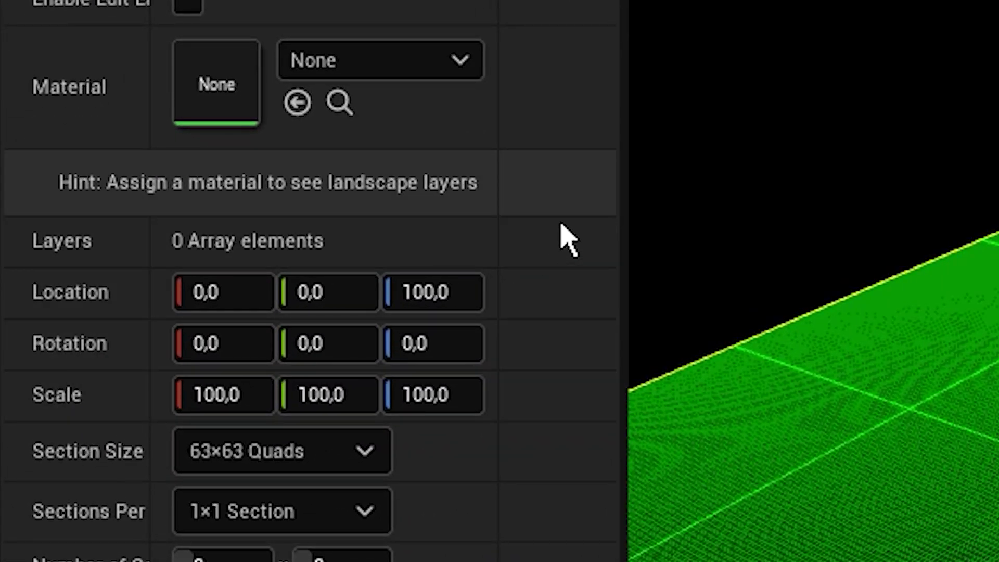
Look at the Import from File options, return to Create New, and create the landscape.
scroll(436, 85, "up", 5)
left_click(354, 230)
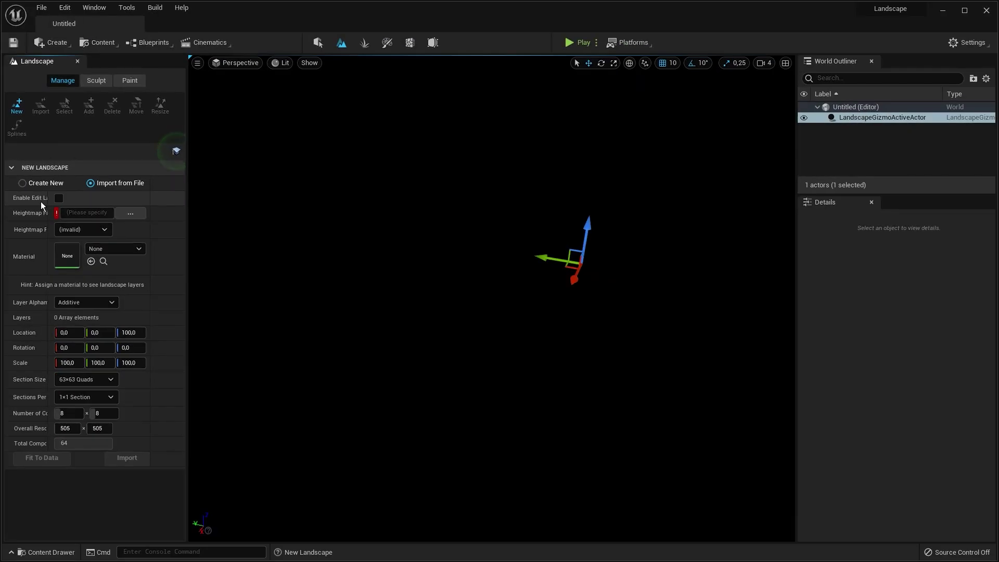
left_click(29, 185)
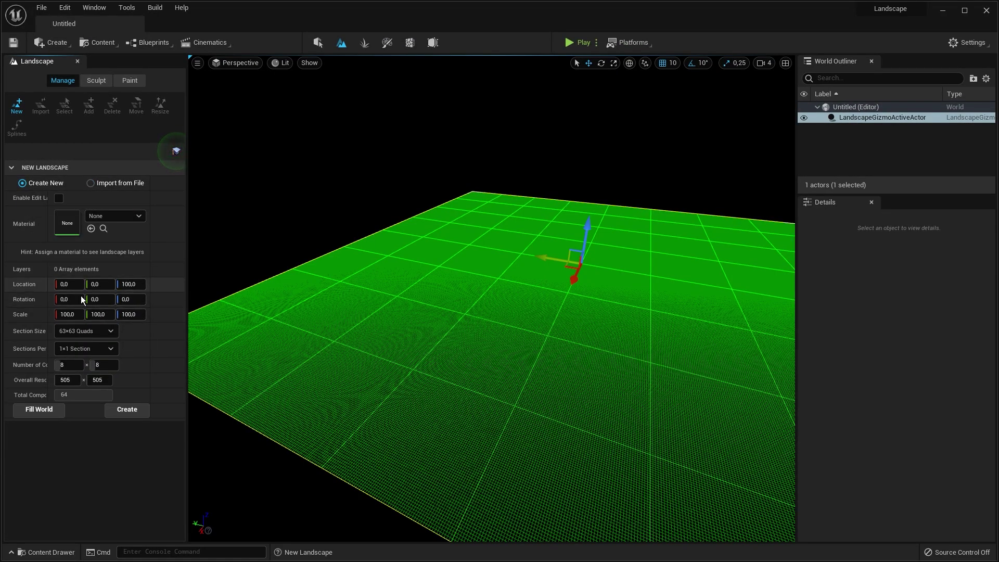
left_click(144, 417)
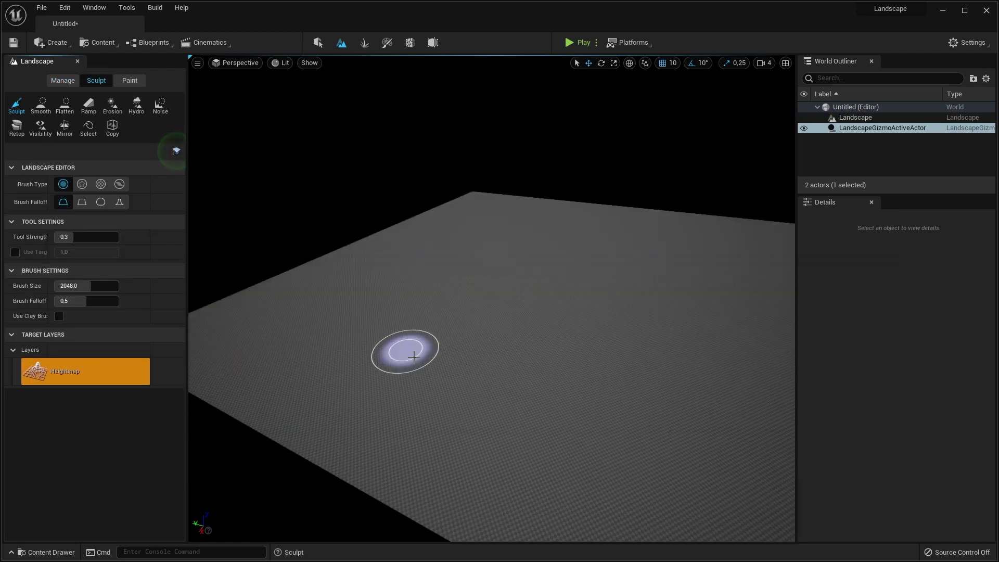
Raise a hill on the flat landscape with the Sculpt tool.
key("w")
right_click_drag(389, 279, 388, 289)
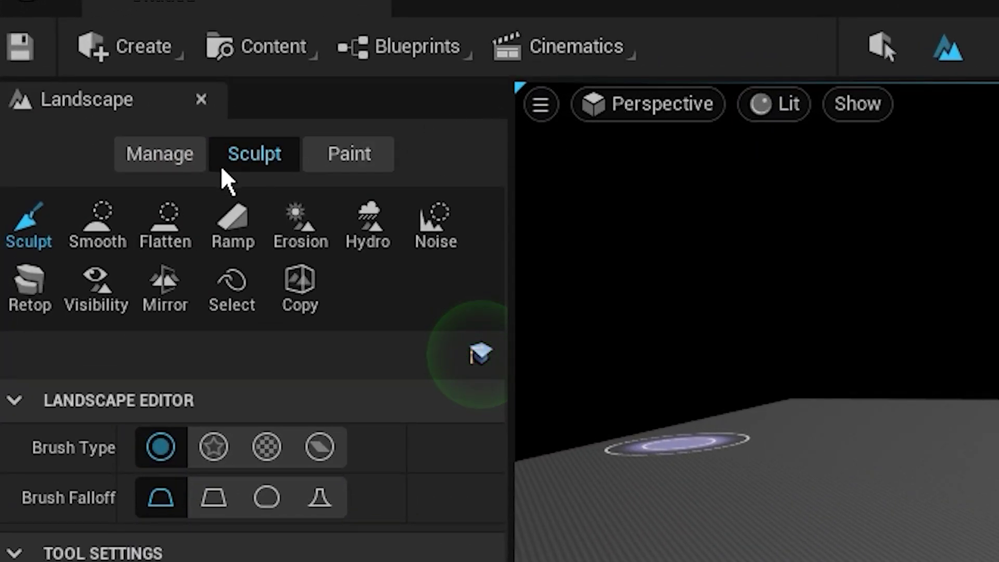
left_click(166, 164)
left_click(273, 165)
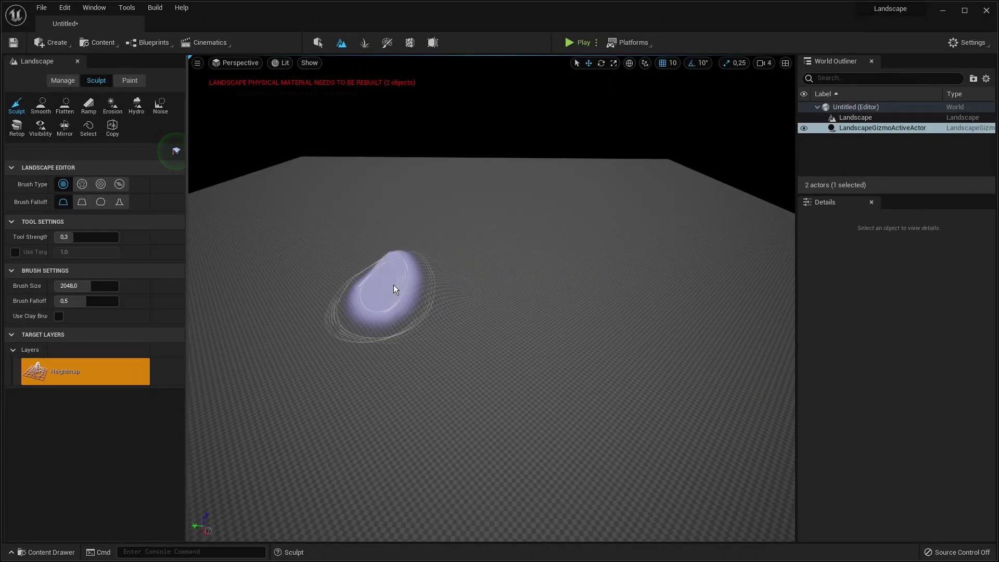
mouse_move(394, 285)
left_mouse_down()
mouse_move(477, 274)
mouse_move(480, 296)
mouse_move(479, 273)
left_mouse_up()
mouse_move(404, 290)
right_mouse_down()
mouse_move(365, 299)
mouse_move(396, 292)
mouse_move(442, 245)
mouse_move(499, 247)
mouse_move(487, 245)
right_mouse_up()
Return to selection mode and add a directional light to the level.
key("shift+1")
left_click(70, 49)
mouse_move(71, 76)
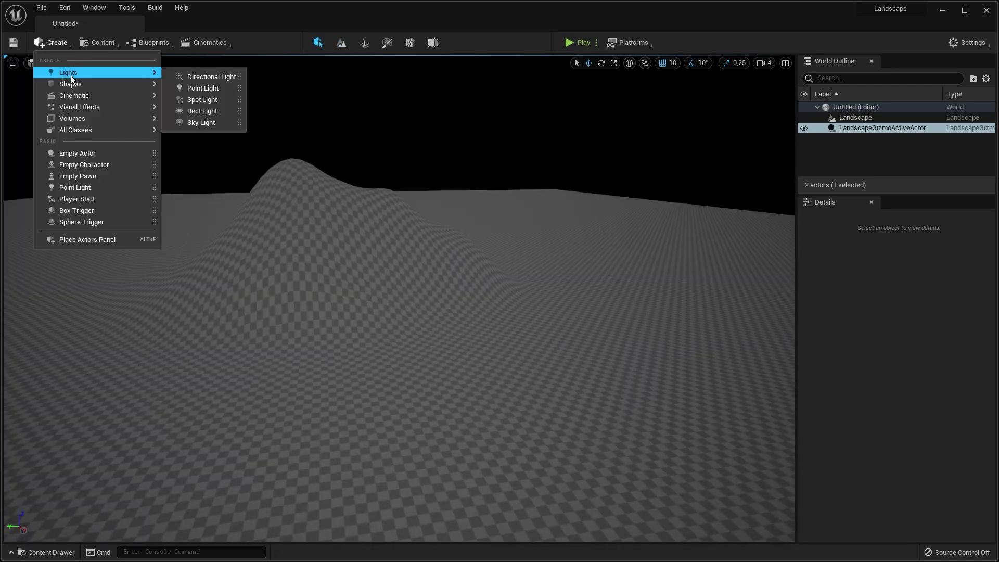
left_click(218, 79)
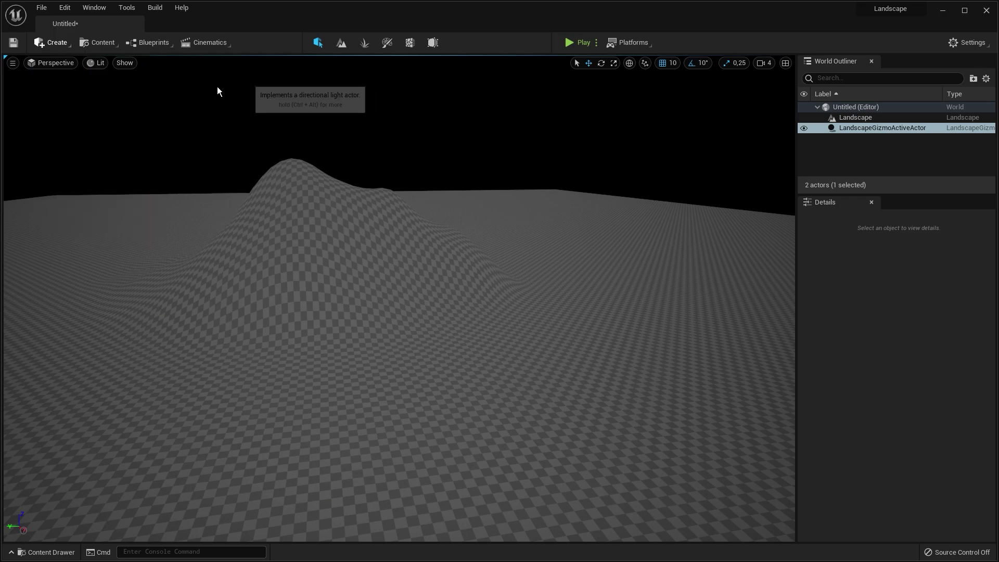
right_click_drag(400, 298, 218, 294)
right_click_drag(482, 255, 479, 258)
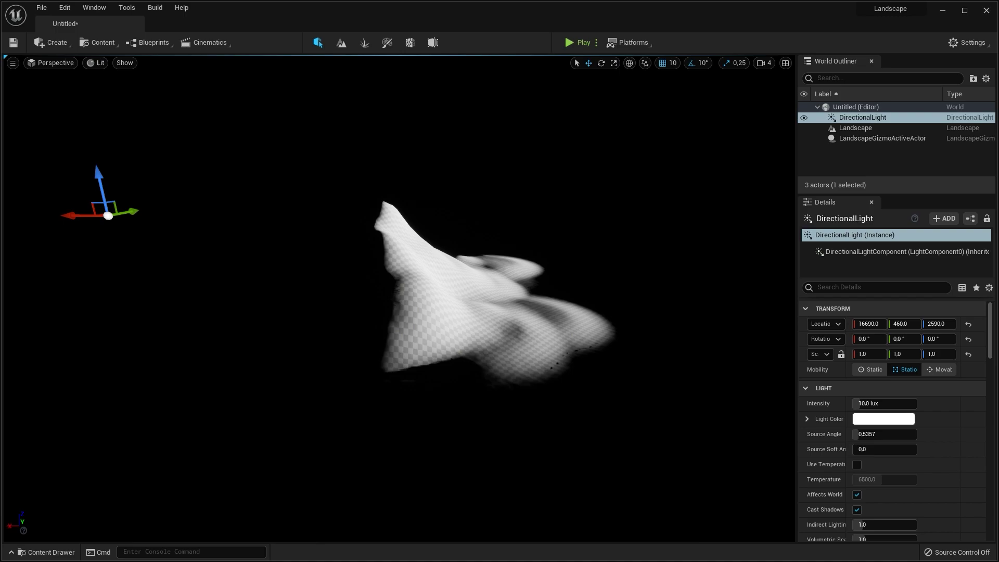
Make the directional light Movable and set its intensity to 1 lux.
left_click(953, 371)
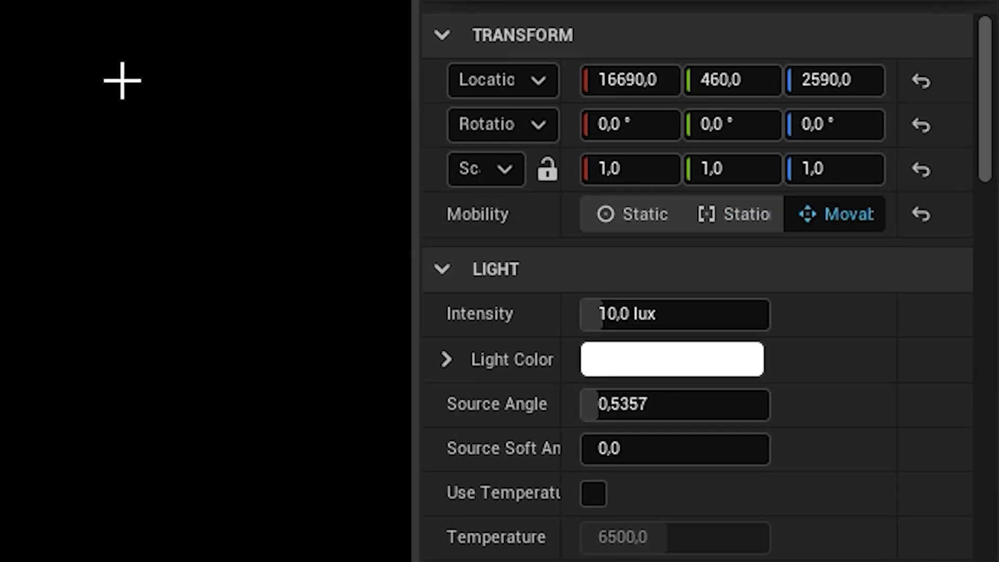
left_click(677, 318)
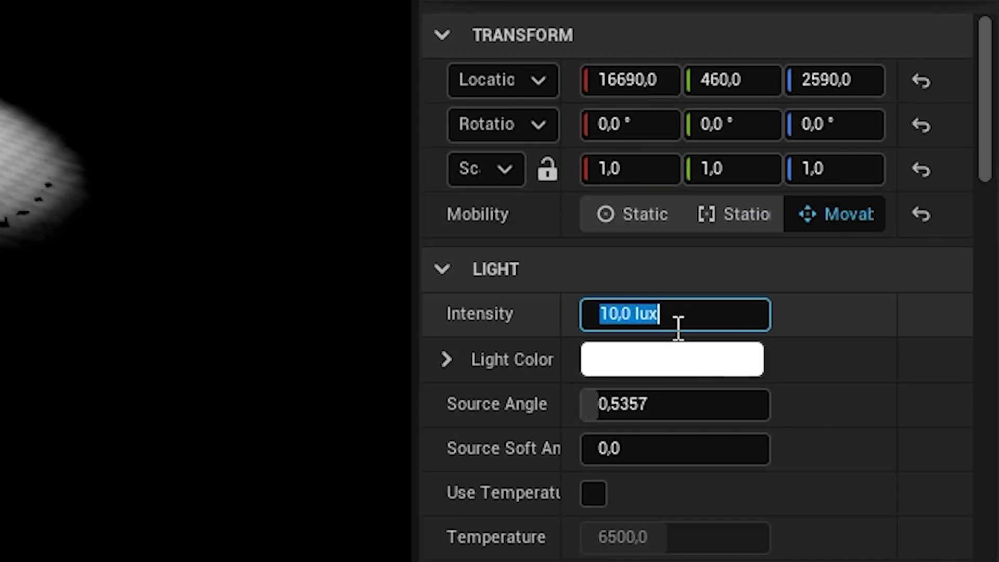
type("1")
key("Return")
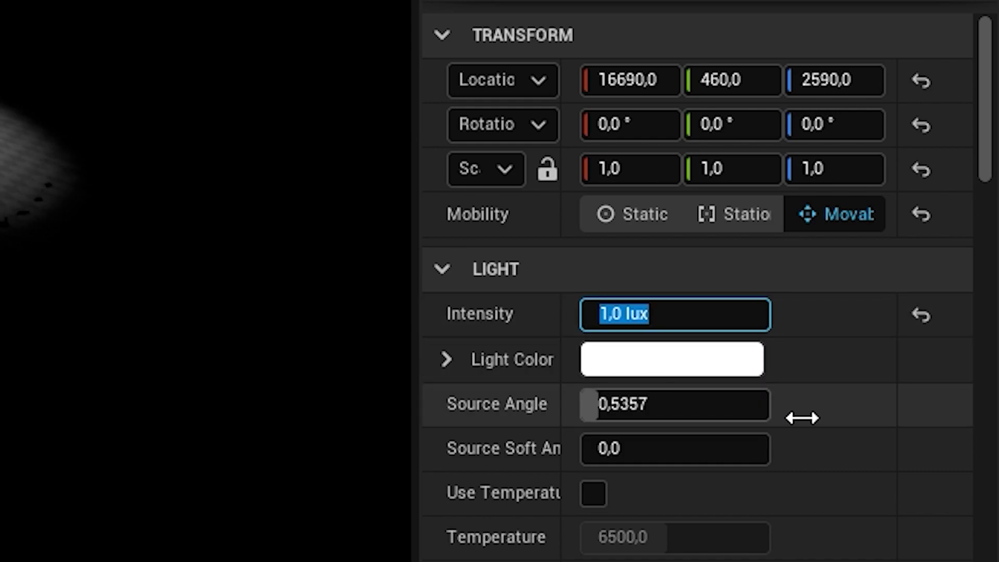
Enable Atmosphere Sun Light in the directional light's Atmosphere and Cloud settings.
scroll(802, 430, "down", 6)
scroll(794, 432, "up", 5)
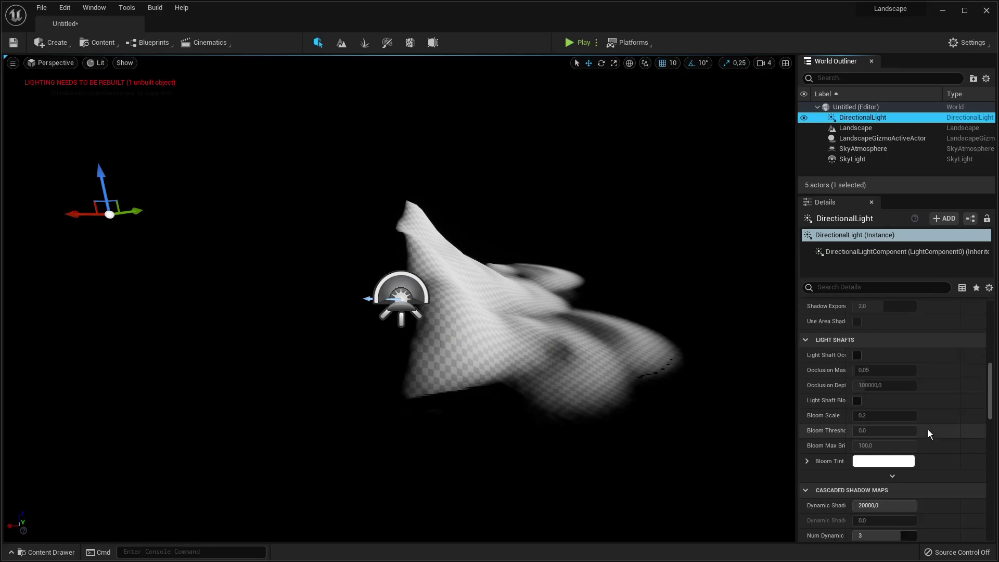
scroll(929, 429, "down", 9)
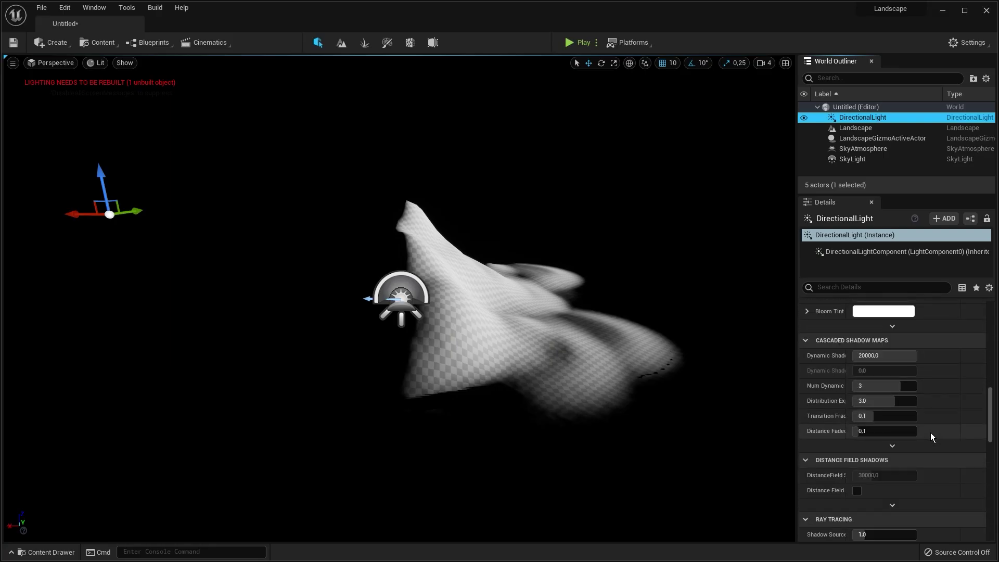
scroll(871, 443, "down", 3)
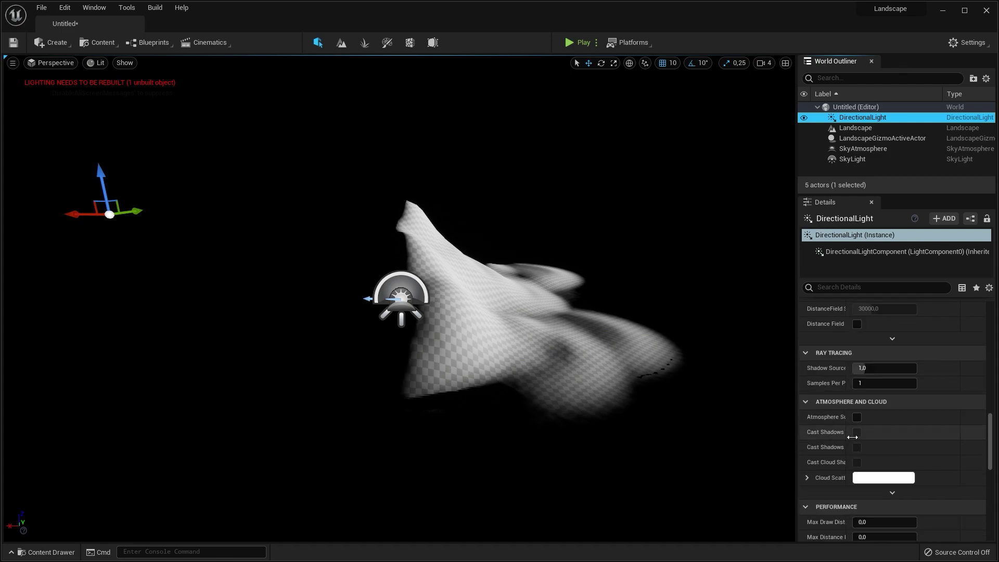
left_click(857, 417)
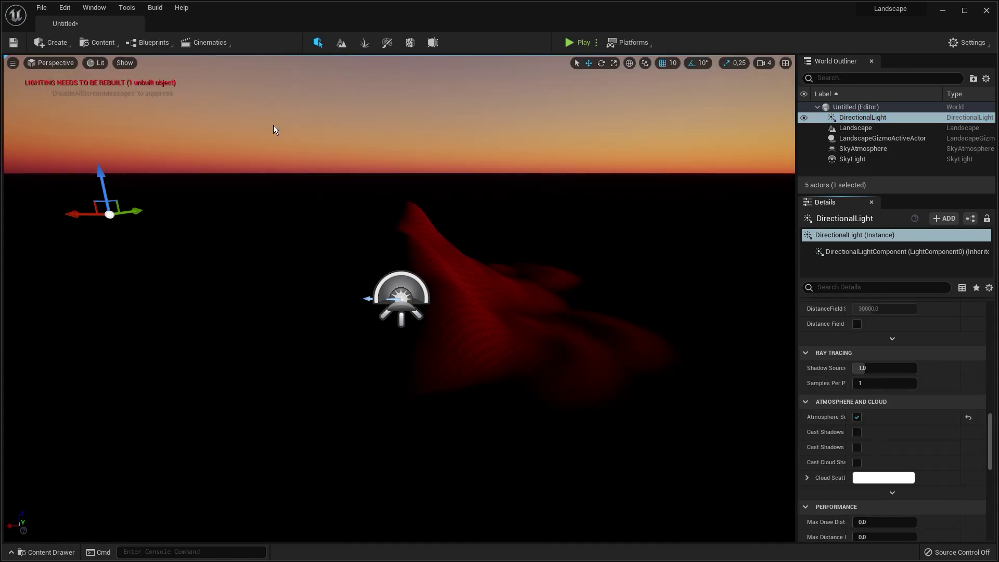
Rotate the directional light with the sun gizmo so daylight falls on the landscape from above the horizon.
left_click(420, 163)
key("ctrl+l")
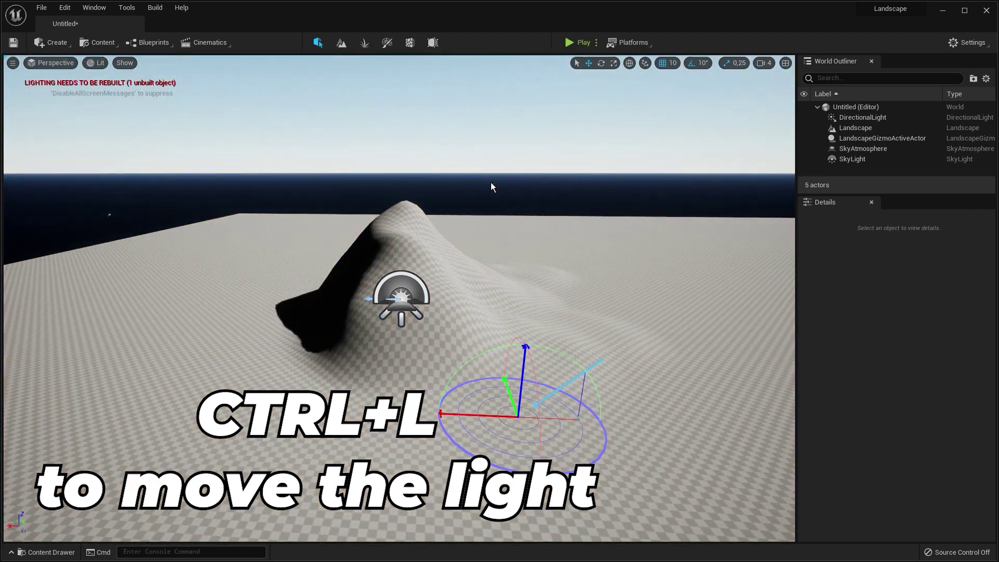
key("w")
right_click_drag(490, 186, 489, 146)
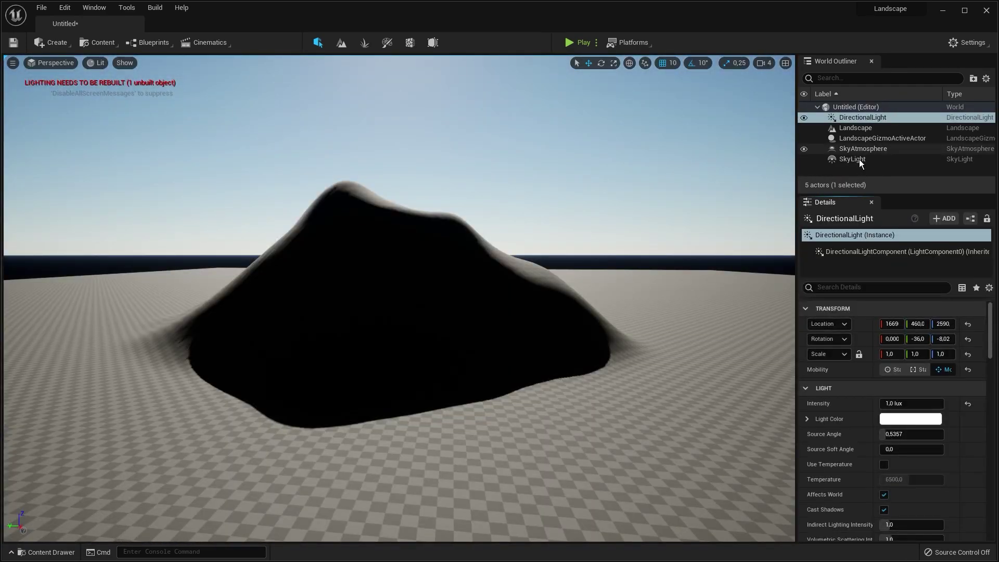
Enable Real Time Capture on the sky light and set its Intensity Scale to 2.
left_click(853, 159)
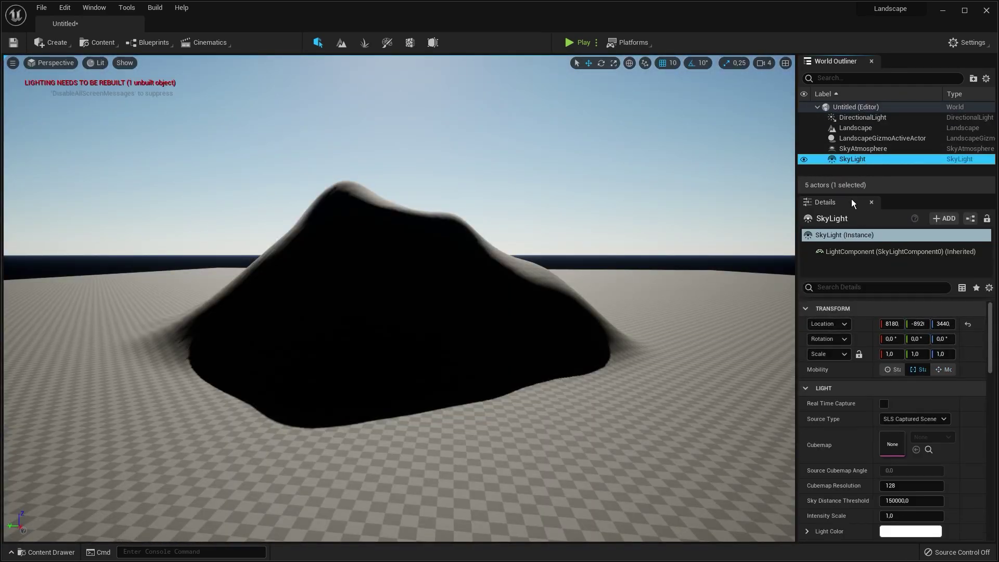
left_click(883, 404)
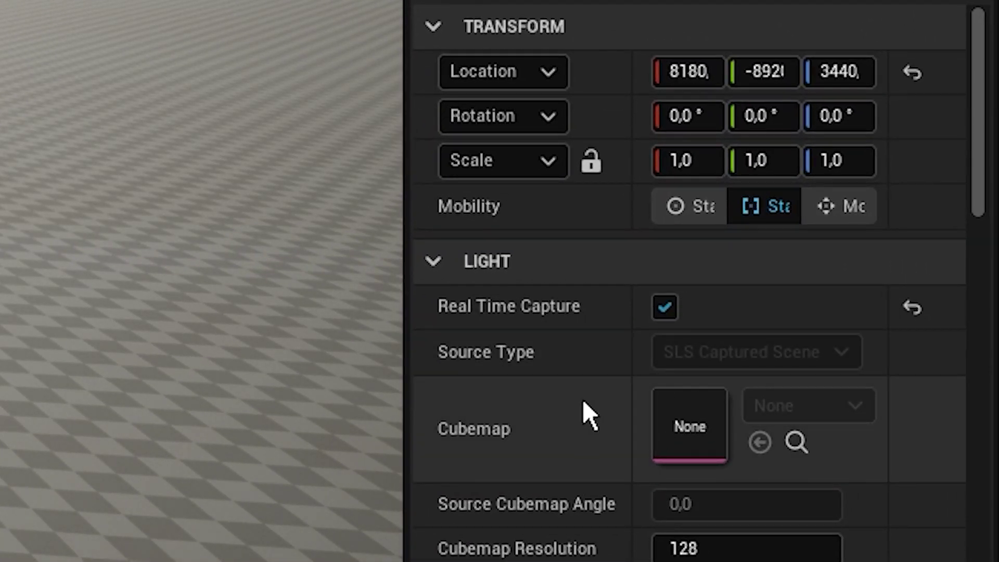
scroll(581, 452, "down", 10)
scroll(609, 517, "up", 2)
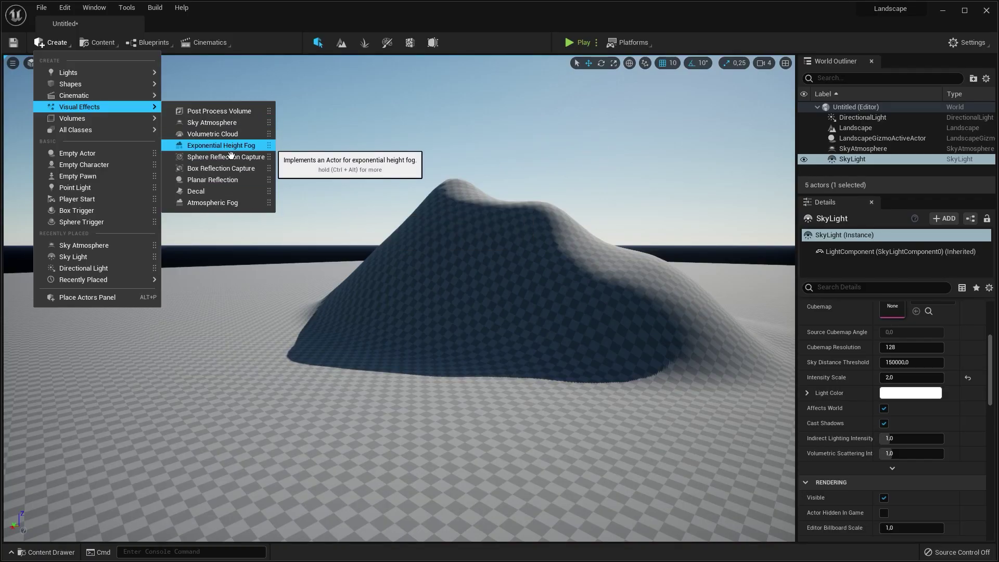
Add Exponential Height Fog to the level and review the SkyAtmosphere and DirectionalLight settings.
left_click(227, 146)
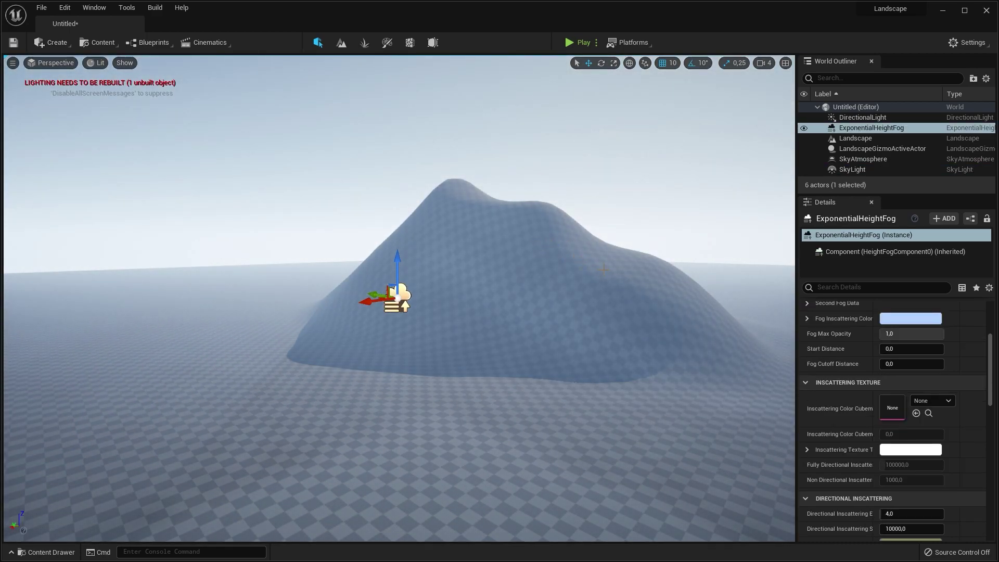
left_click(867, 164)
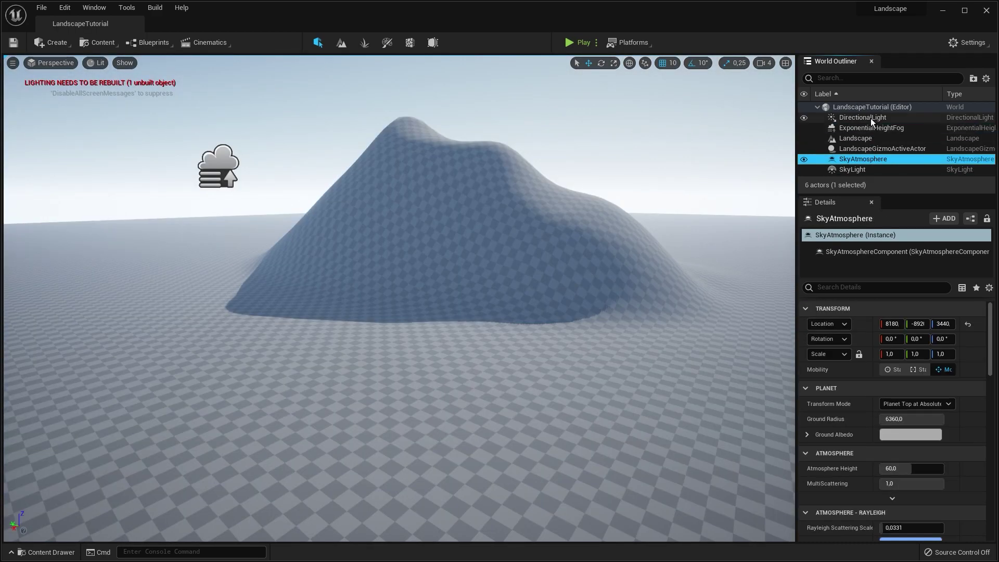
left_click(870, 120)
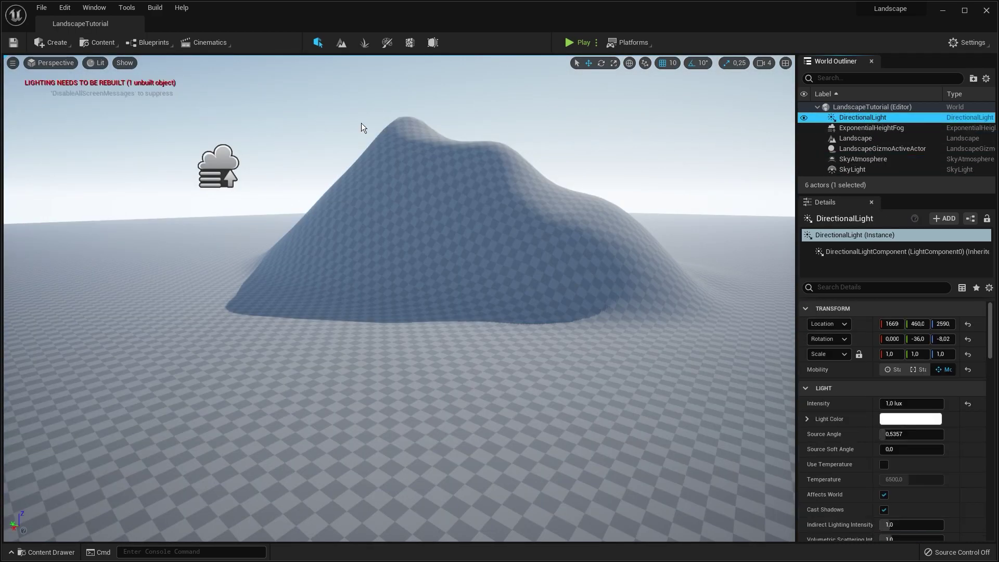
right_click_drag(255, 108, 255, 124)
key("s")
key("w")
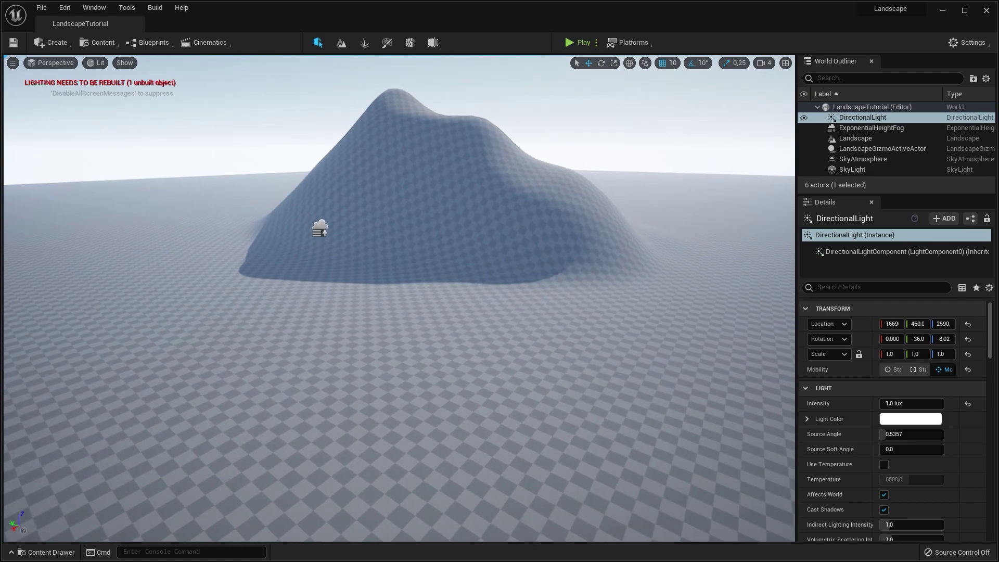
Create a material named Landscape_Mat in the Landscape content folder.
key("ctrl+space")
right_click(244, 460)
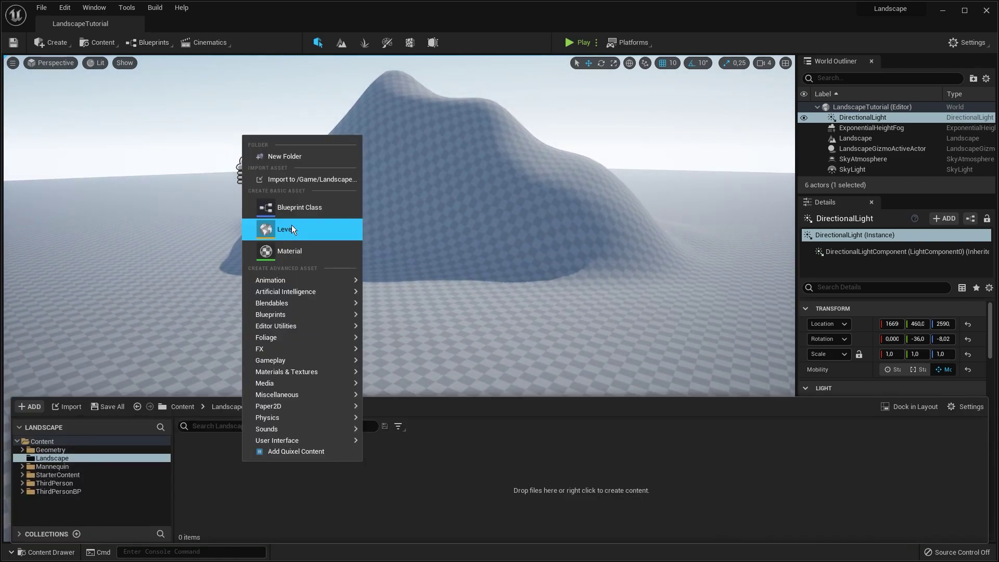
left_click(307, 252)
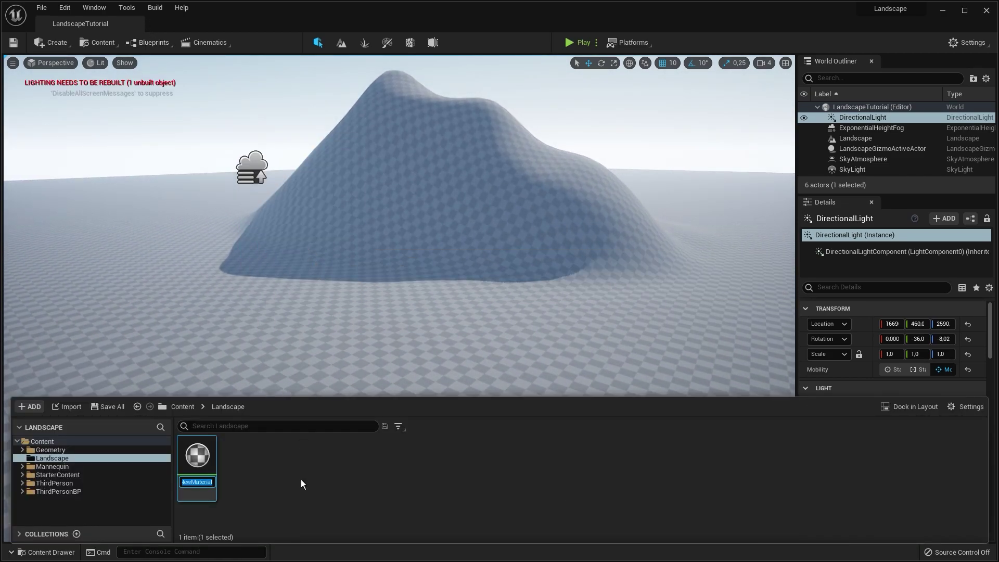
type("Landsc")
type("ap")
type("e_Mat")
key("Return")
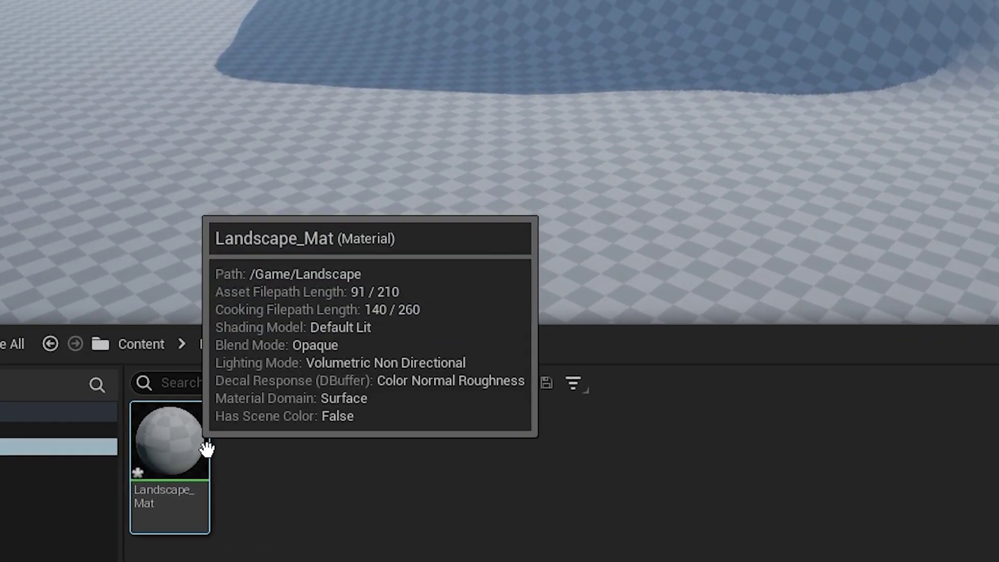
Create the material instance Landscape_Mat_Inst from Landscape_Mat and assign it as the landscape material of the Landscape actor.
right_click(212, 466)
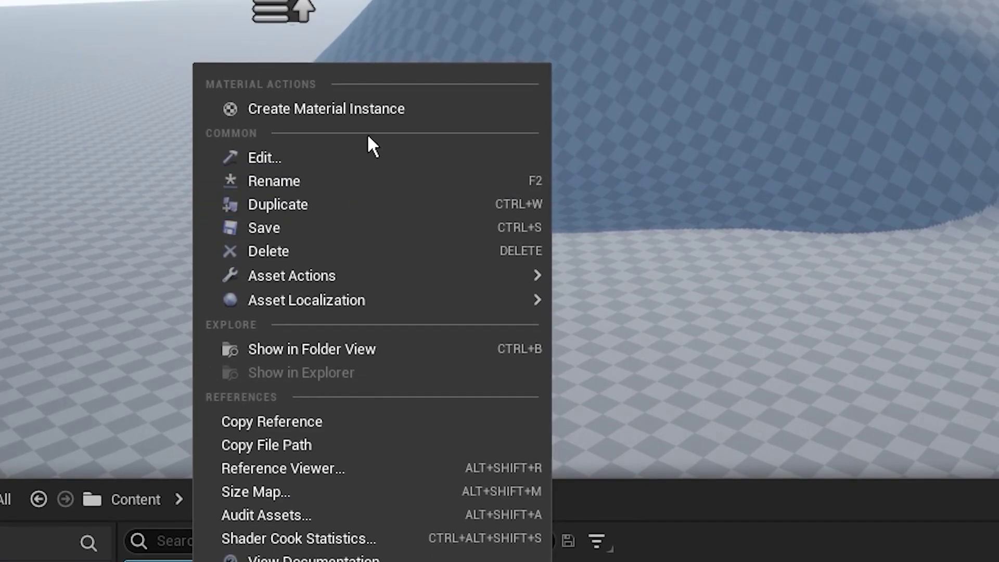
left_click(386, 109)
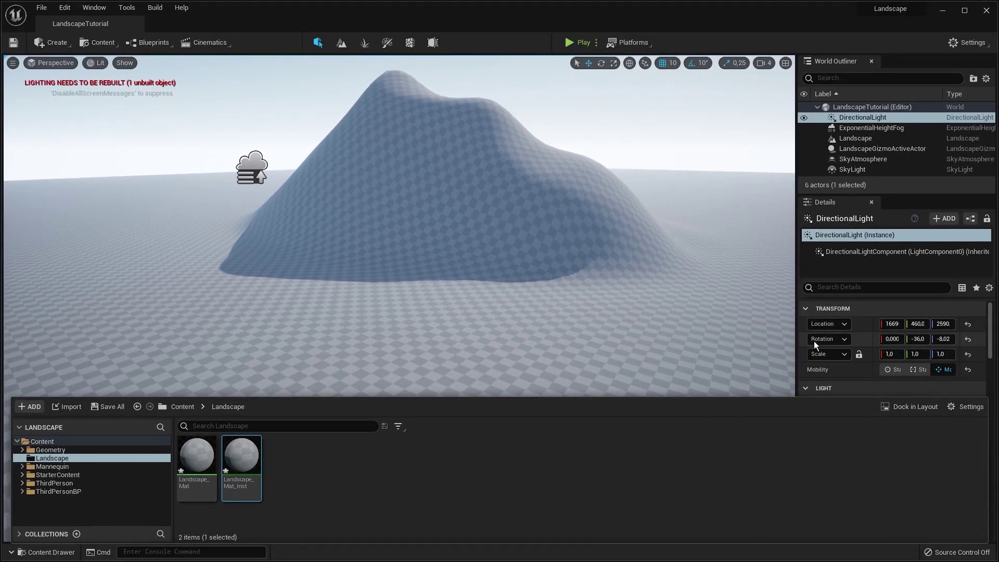
left_click(767, 180)
left_click(855, 138)
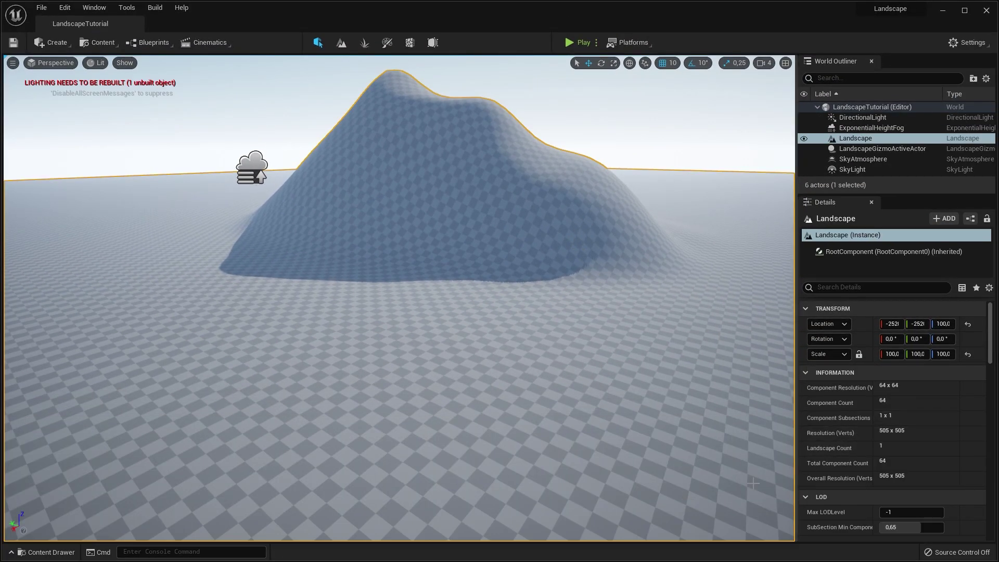
scroll(884, 479, "down", 5)
key("ctrl+space")
left_click_drag(242, 458, 891, 389)
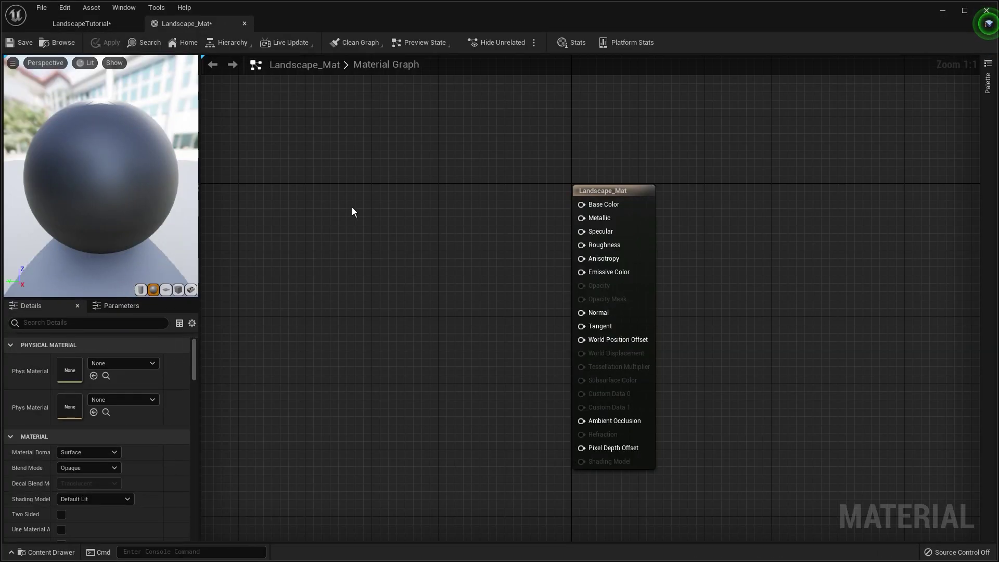
Add a three-component colour constant to Landscape_Mat, connect it to Base Color, and set it to green (0.0558, 0.193, 0.0231).
left_click(370, 231)
left_click_drag(411, 224, 505, 228)
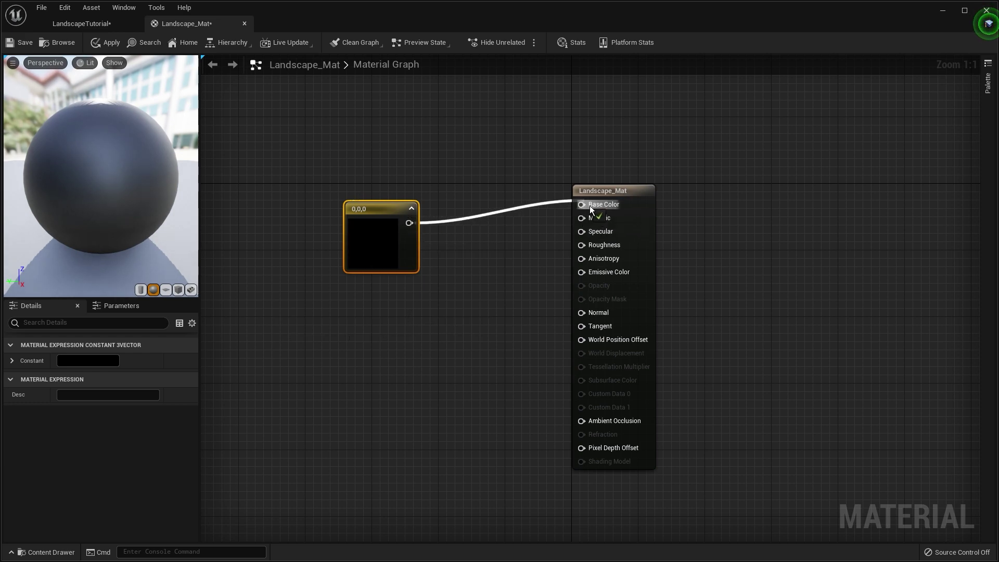
double_click(377, 238)
left_click_drag(436, 357, 432, 374)
left_click_drag(523, 377, 524, 368)
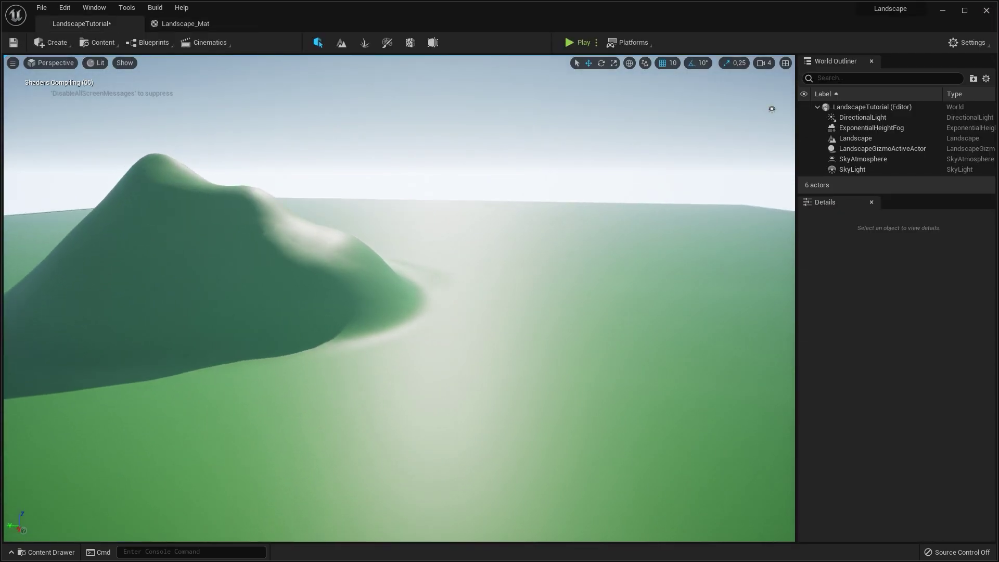
right_click_drag(446, 308, 396, 321)
Line the green colour node up with Base Color in Landscape_Mat and connect a scalar constant of 0 to Specular.
left_click(176, 27)
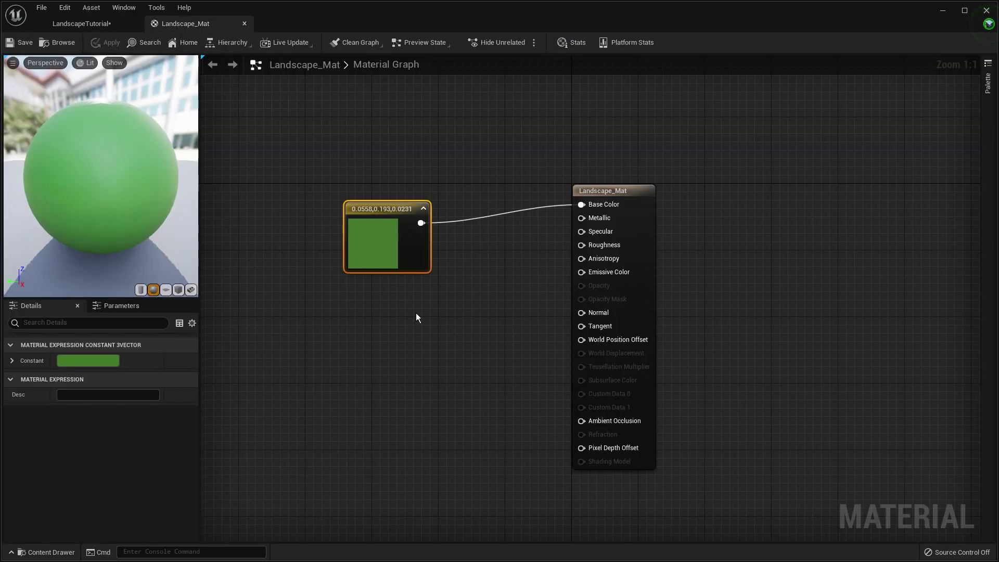
left_click_drag(398, 212, 467, 197)
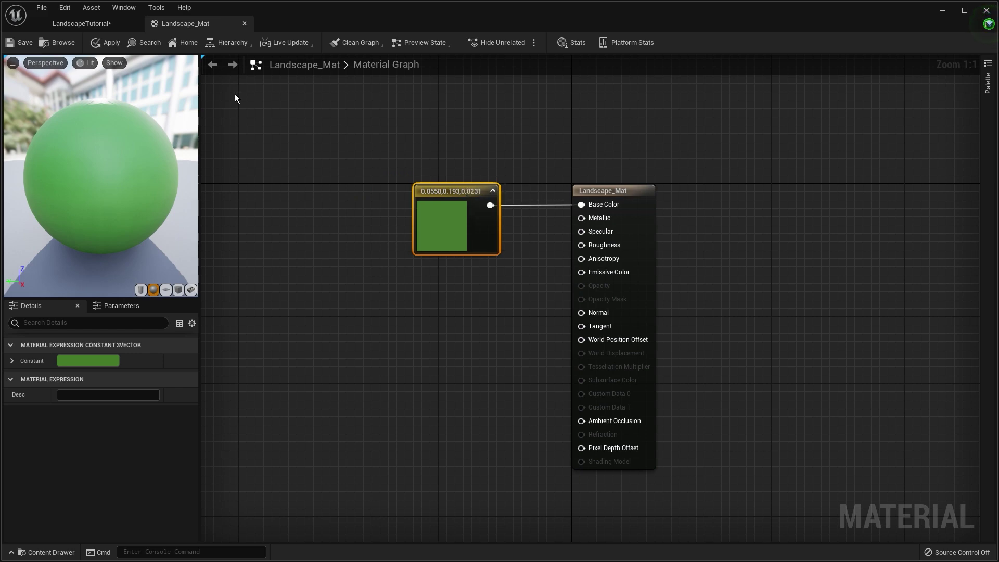
right_click(431, 281)
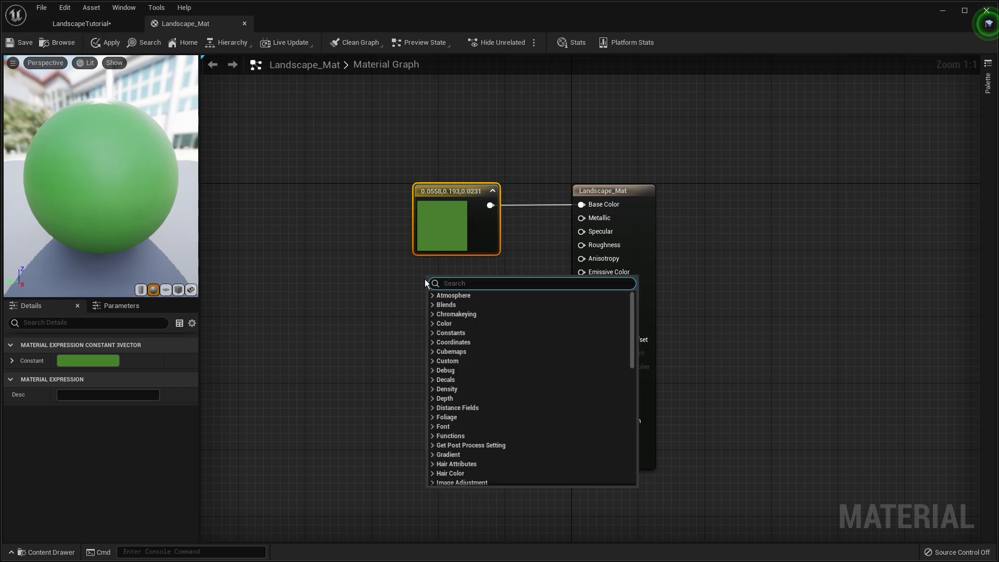
left_click(395, 276)
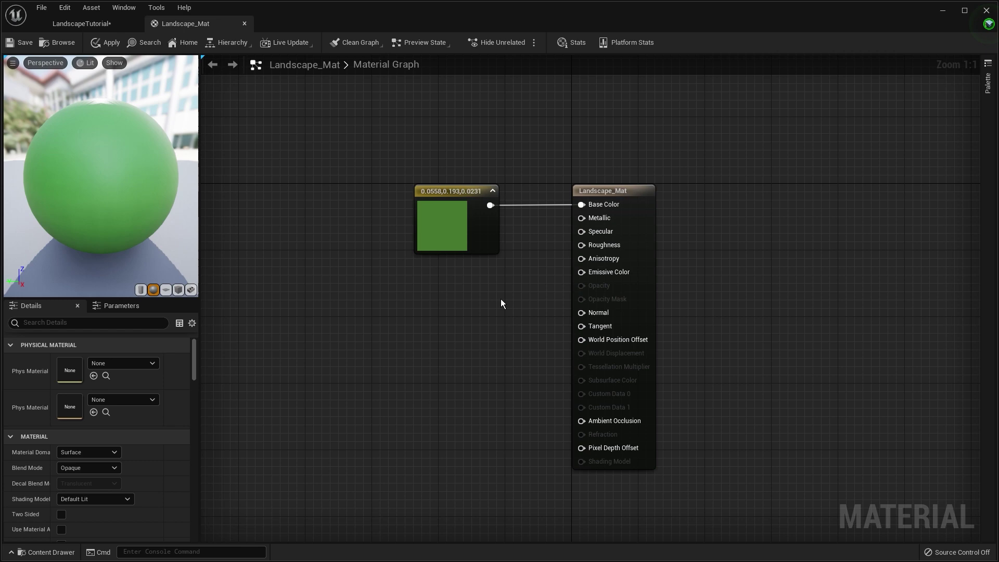
left_click(527, 260)
left_click_drag(550, 271, 583, 232)
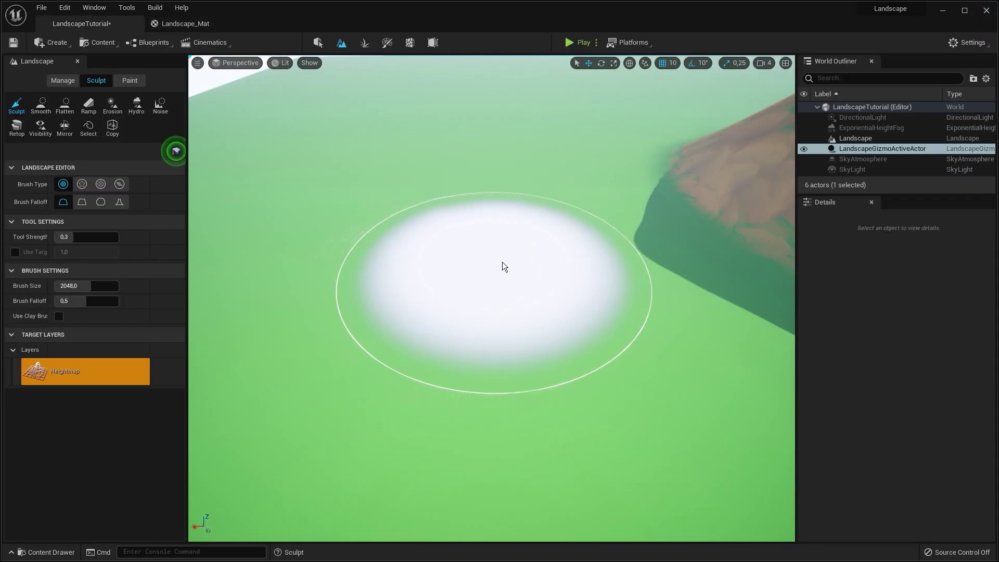
Sculpt a large mound on the flat ground near the existing hill with brush size 2048 and tool strength 0.3.
left_click_drag(502, 268, 462, 245)
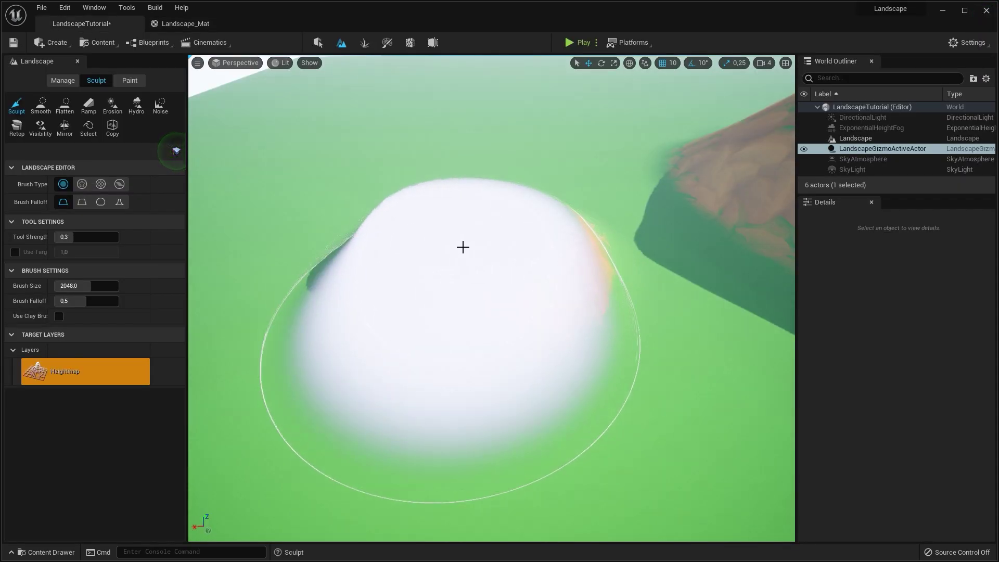
key("a")
right_click_drag(491, 298, 718, 298)
right_click_drag(291, 315, 401, 315)
key("s")
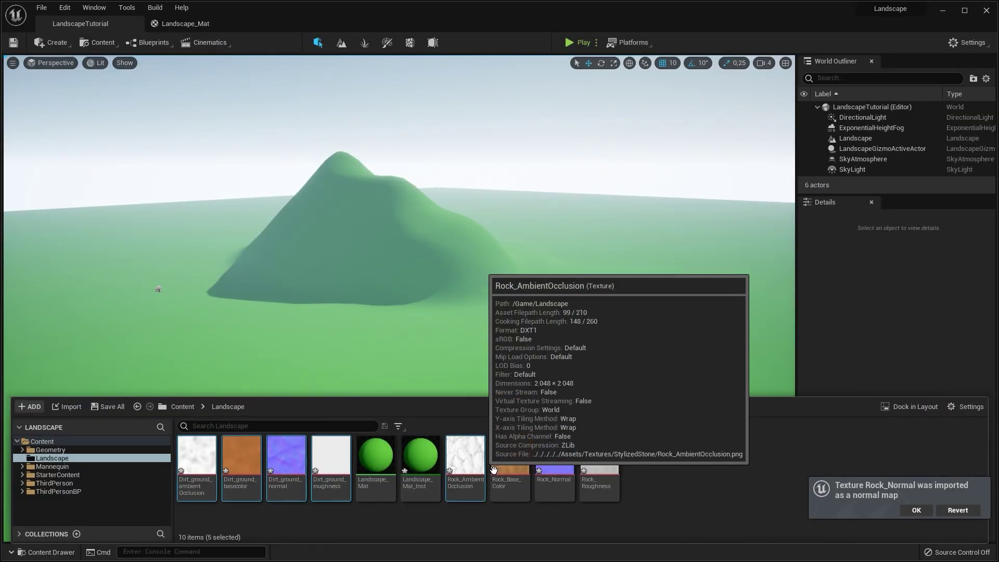
Add the four Dirt_ground and four Rock textures to the Landscape_Mat graph as texture samples.
left_click(593, 468, "ctrl")
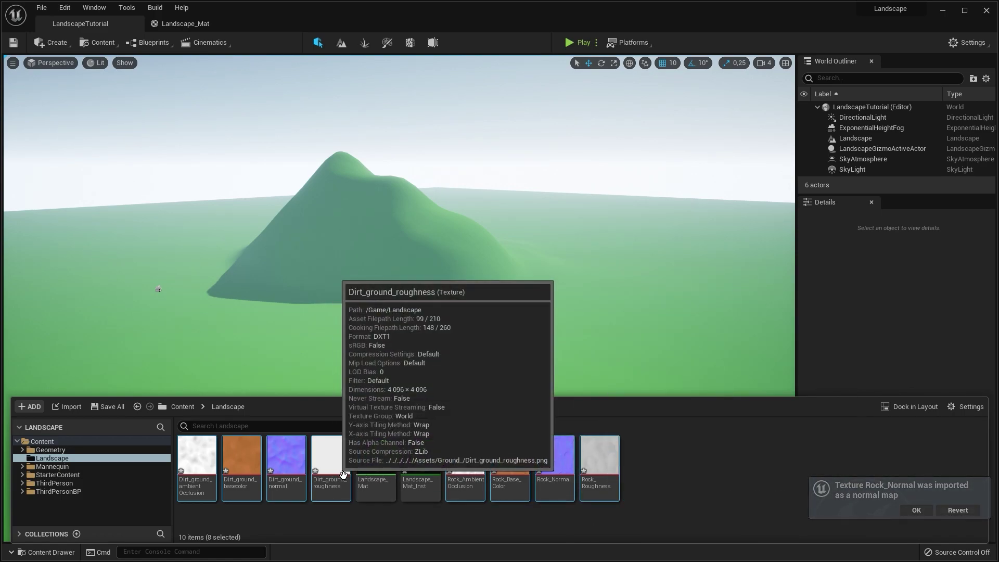
left_click_drag(331, 466, 287, 315)
right_click_drag(285, 281, 464, 185)
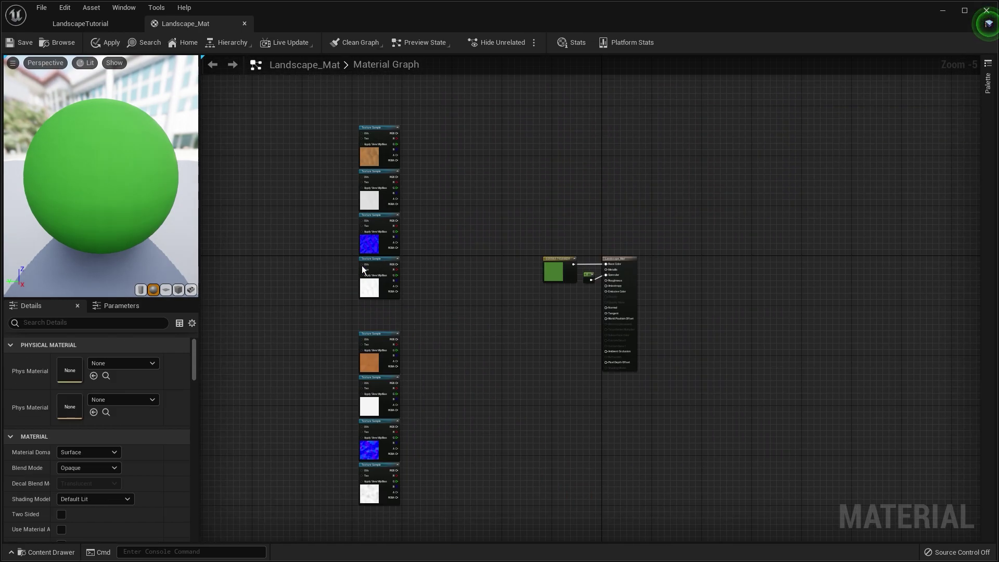
right_click_drag(414, 328, 446, 202)
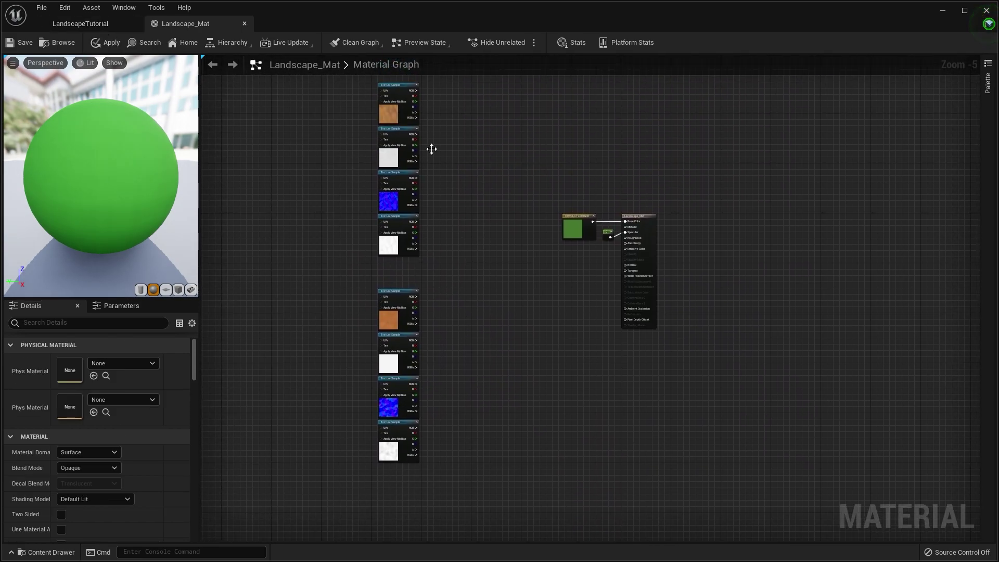
right_click_drag(432, 149, 396, 270)
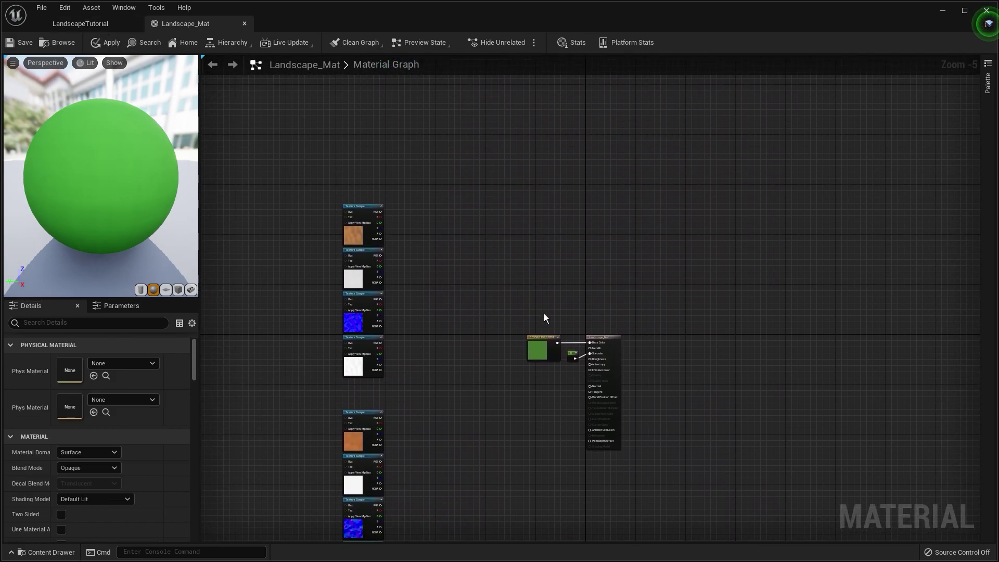
Move the green colour node above the column of texture samples in the Landscape_Mat graph.
left_click_drag(543, 342, 446, 160)
left_click(365, 108)
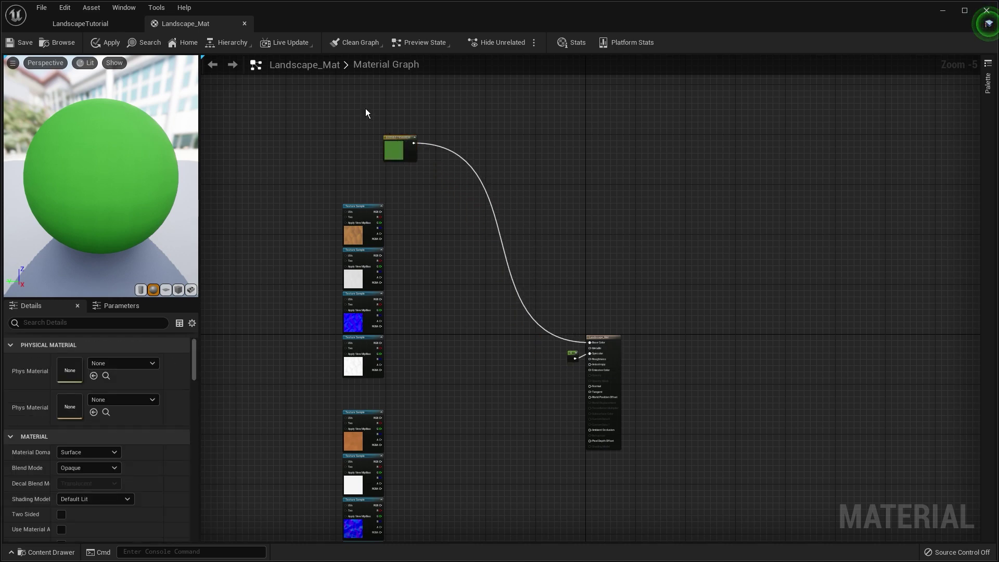
right_click_drag(365, 109, 385, 111)
left_click(104, 29)
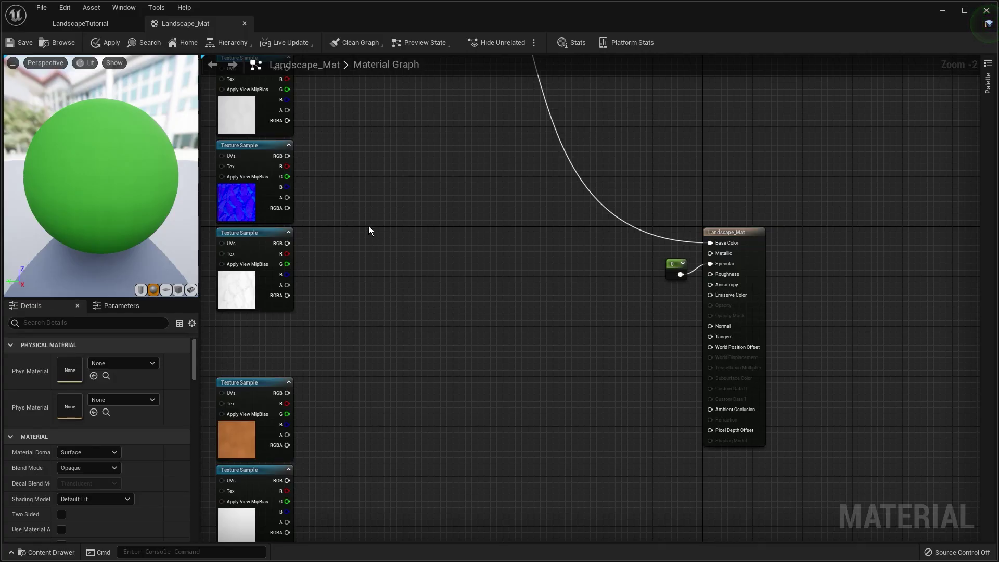
Add a MakeMaterialAttributes node and place it beside the dirt texture samples.
scroll(435, 353, "down", 2)
scroll(420, 257, "down", 1)
right_click(462, 294)
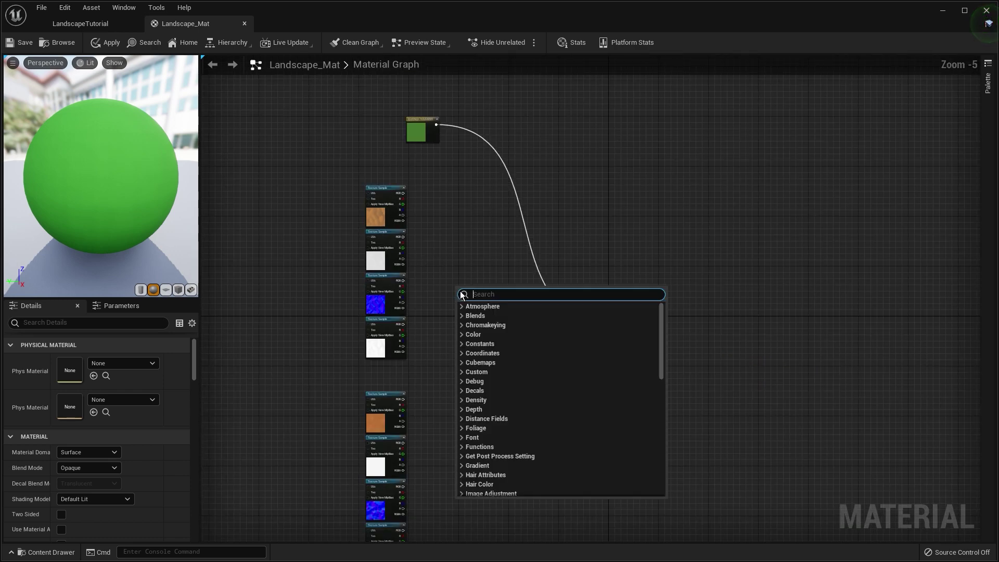
type("mas")
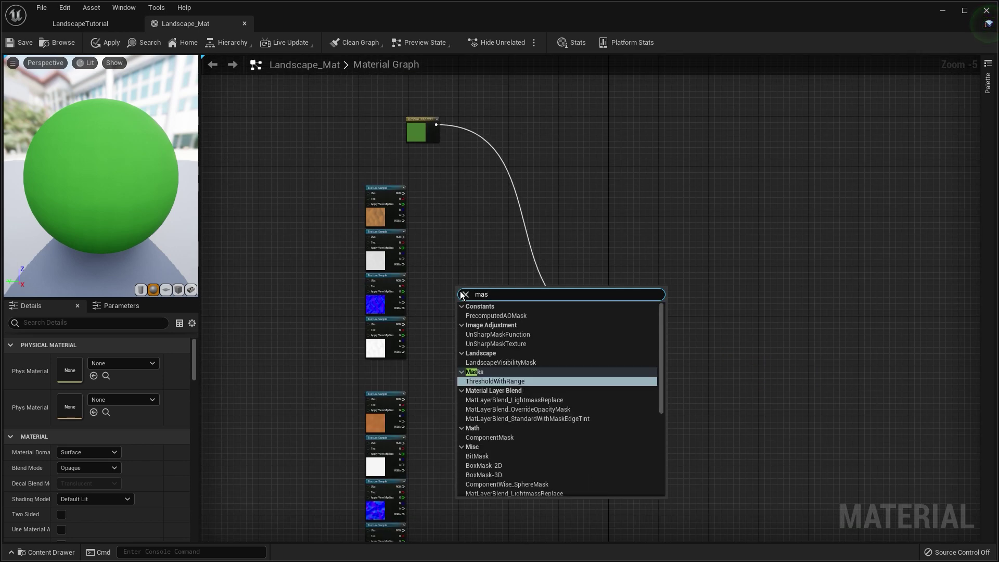
key("BackSpace")
type("ke")
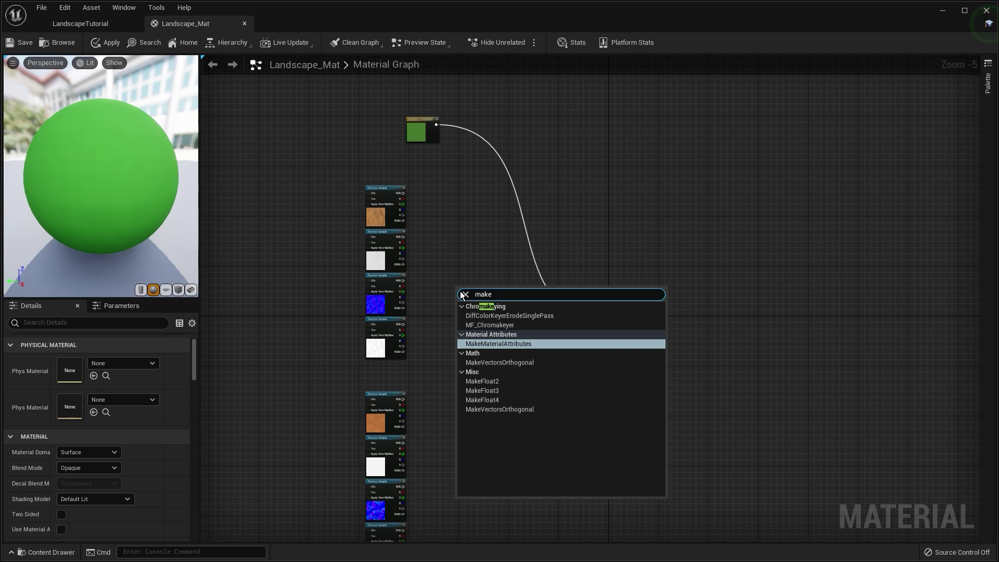
left_click(500, 344)
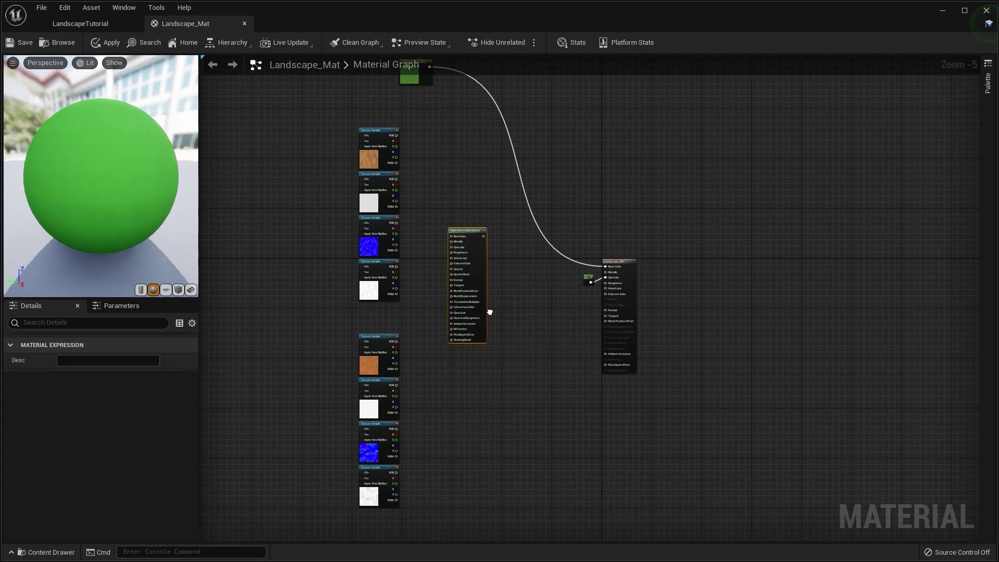
right_click_drag(490, 312, 485, 277)
left_click_drag(459, 204, 450, 343)
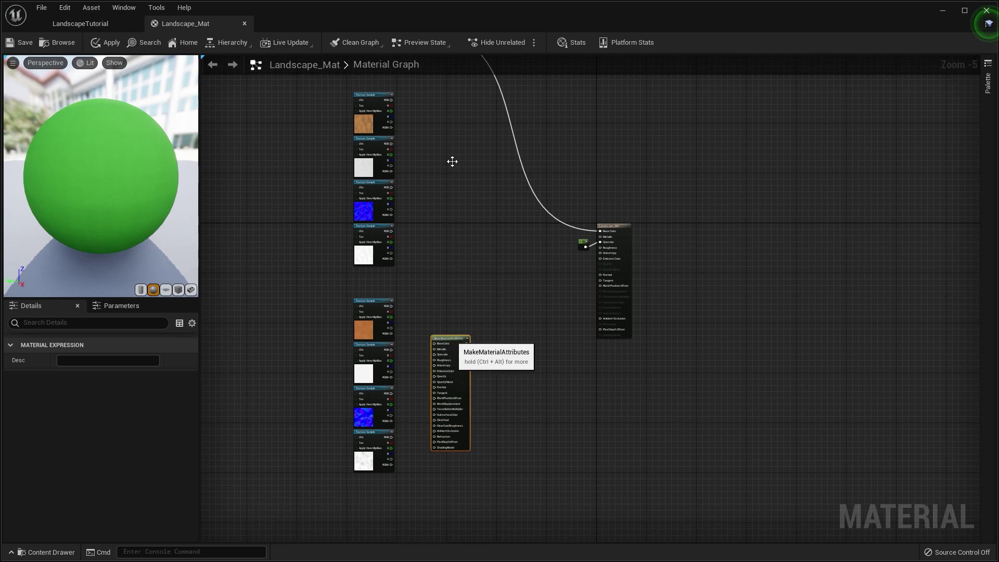
Paste a second MakeMaterialAttributes node and place it beside the rock texture samples.
key("ctrl+v")
left_click_drag(456, 157, 443, 148)
right_click_drag(426, 113, 419, 215)
Connect the rock texture samples to BaseColor, Roughness, Normal and AmbientOcclusion of the upper MakeMaterialAttributes node.
scroll(413, 217, "up", 4)
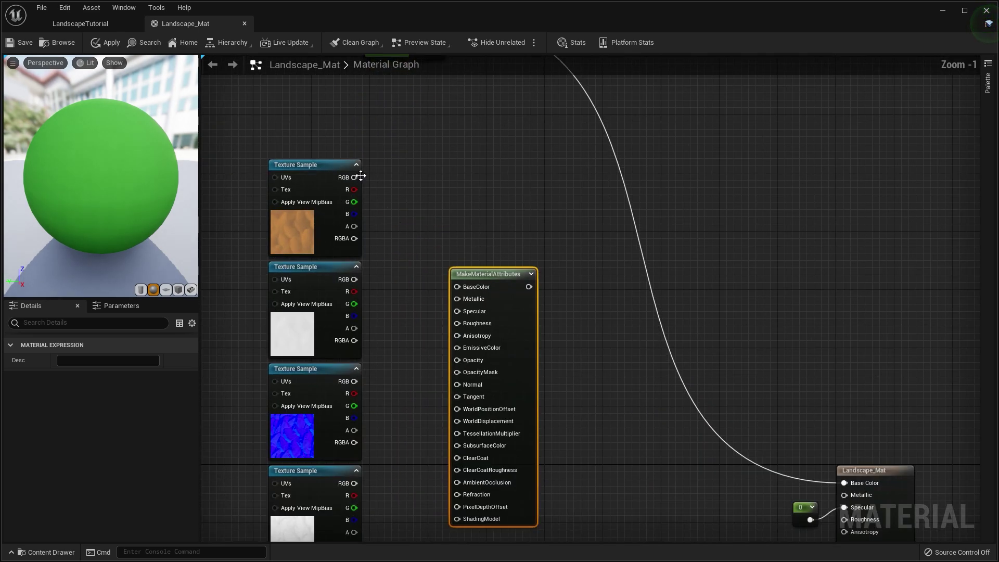
left_click_drag(361, 176, 457, 287)
right_click_drag(458, 287, 436, 221)
left_click(334, 278)
left_click_drag(354, 279, 457, 323)
left_click_drag(355, 381, 466, 392)
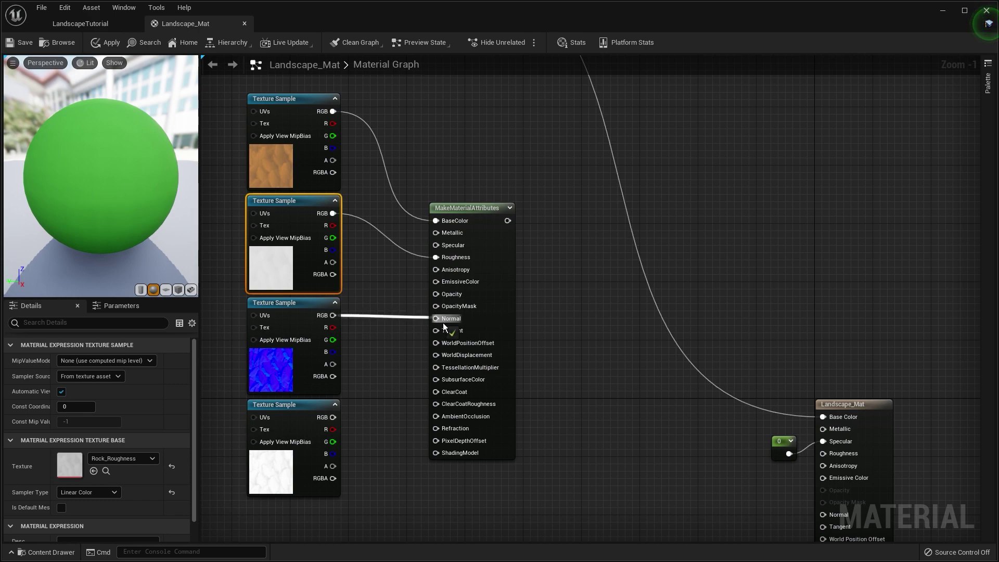
left_click_drag(445, 327, 440, 319)
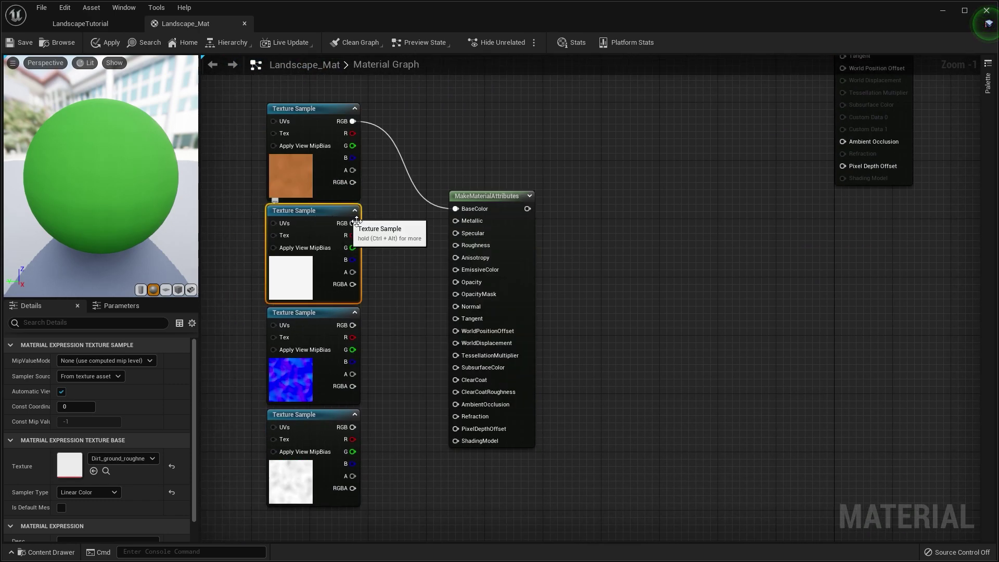
Connect the dirt texture samples to BaseColor, Roughness, Normal and AmbientOcclusion of the lower MakeMaterialAttributes node.
left_click_drag(356, 221, 456, 245)
right_click_drag(379, 325, 369, 257)
left_click_drag(463, 341, 452, 337)
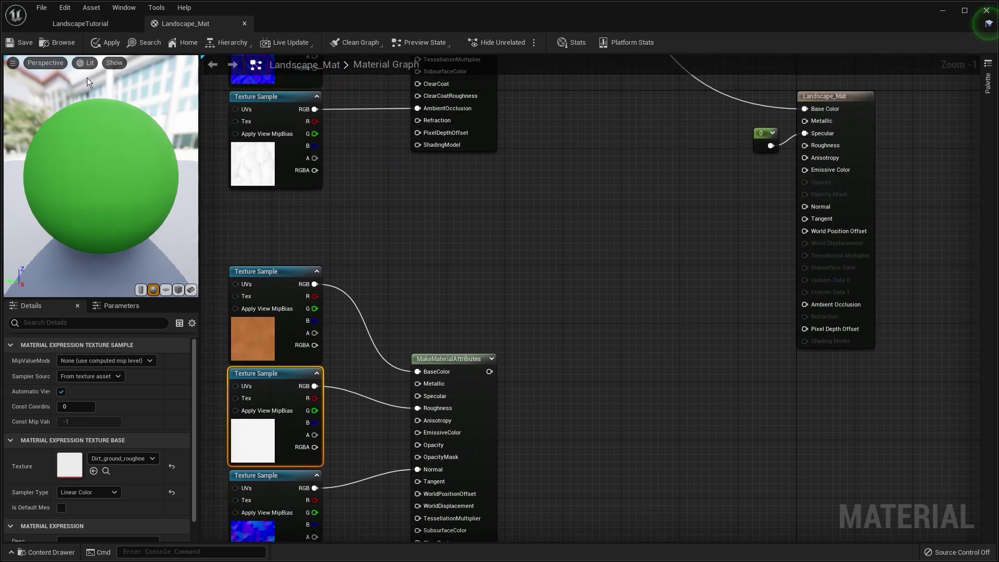
Move the texture samples and both MakeMaterialAttributes nodes farther away from the Landscape_Mat output node.
scroll(459, 234, "down", 6)
left_click_drag(462, 106, 376, 338)
left_click_drag(462, 165, 398, 170)
left_click(458, 246)
Add a VertexNormalWS node and place it in the space between the two MakeMaterialAttributes nodes and the output.
scroll(458, 251, "up", 4)
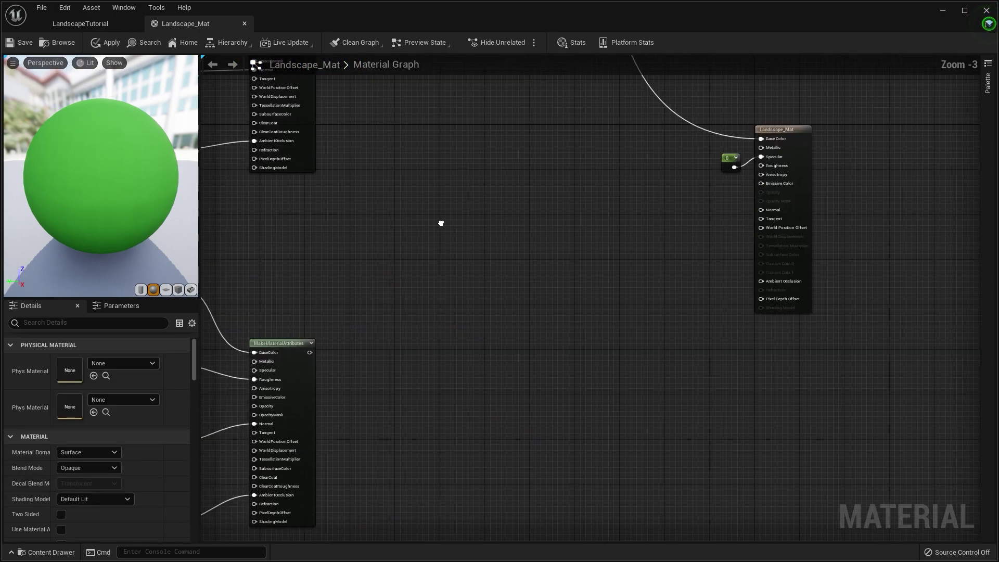
right_click(455, 254)
type("vert")
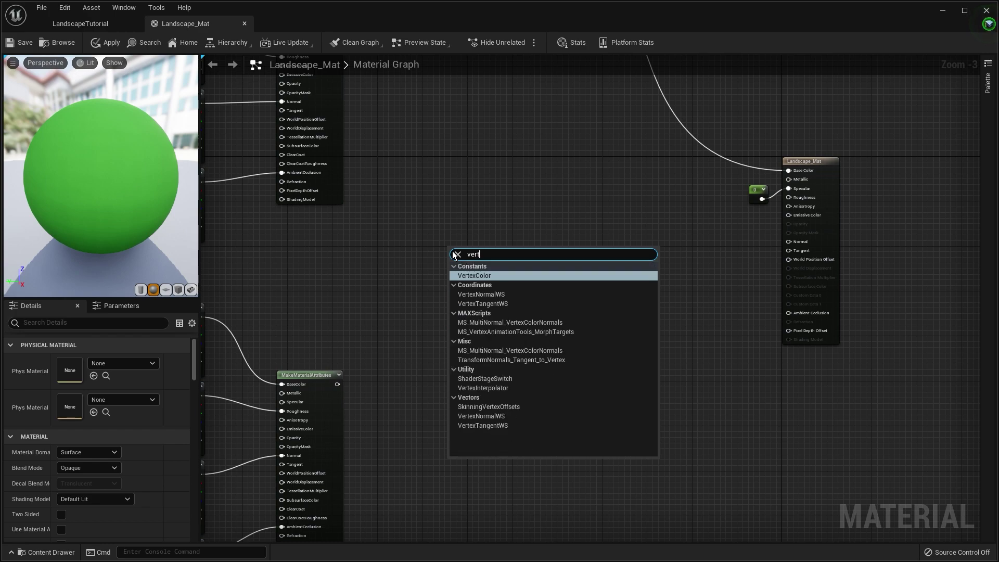
left_click(492, 296)
left_click_drag(483, 265, 413, 260)
Add a ComponentMask node beside VertexNormalWS and connect the VertexNormalWS output to it.
right_click(470, 252)
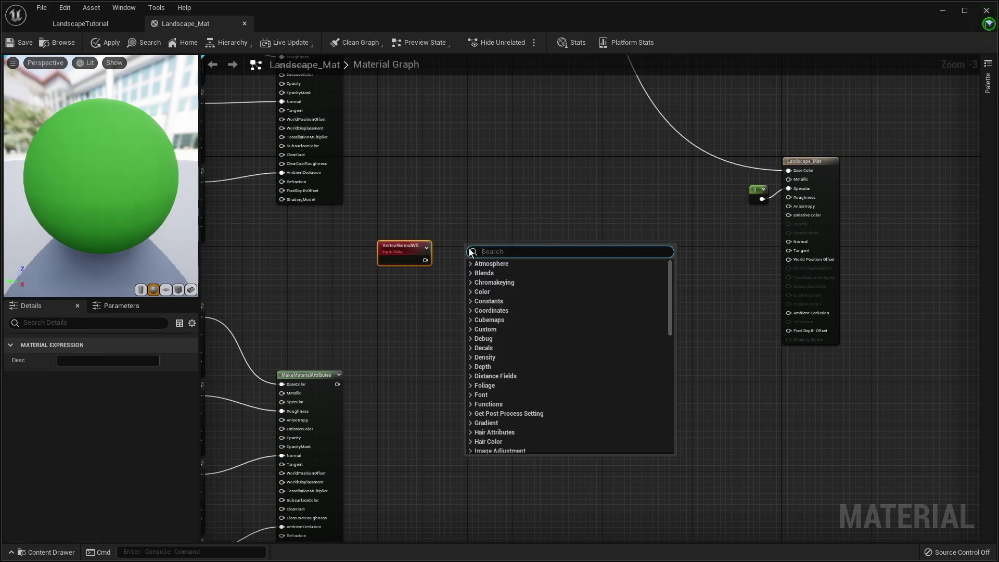
type("mask")
left_click(499, 394)
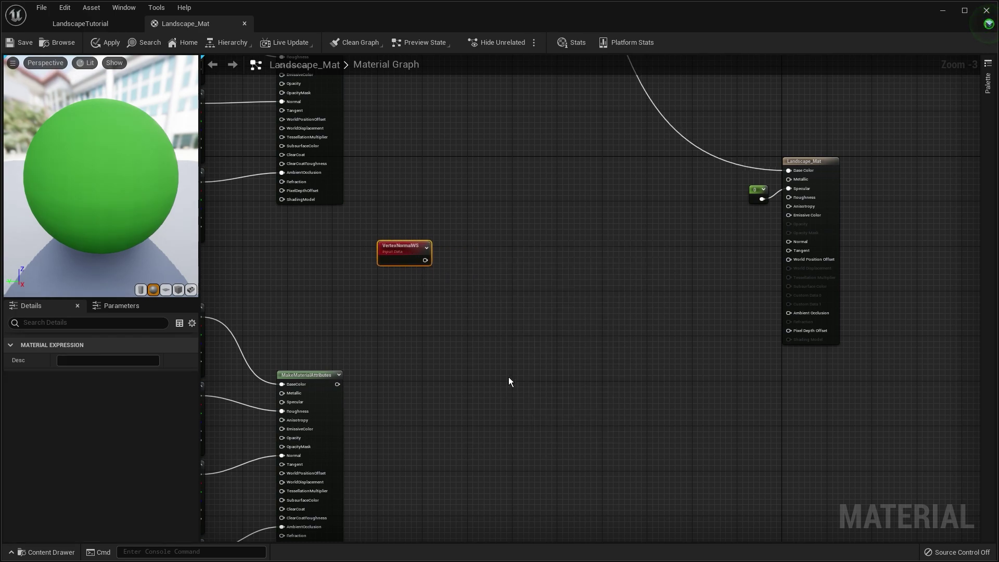
left_click_drag(430, 267, 476, 264)
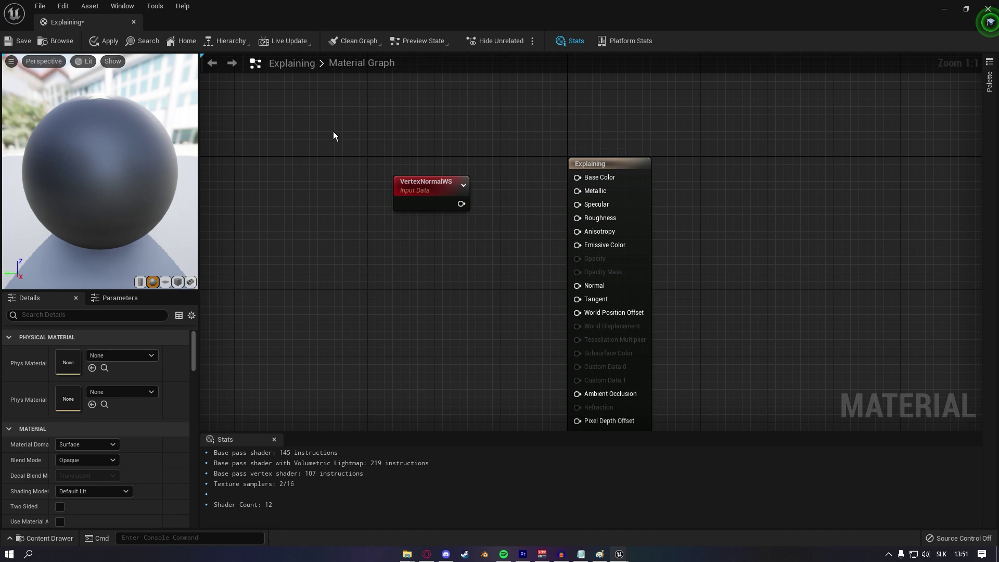
In the Explaining material, reposition the VertexNormalWS node and add a ComponentMask node between it and the material output.
right_click_drag(445, 127, 391, 181)
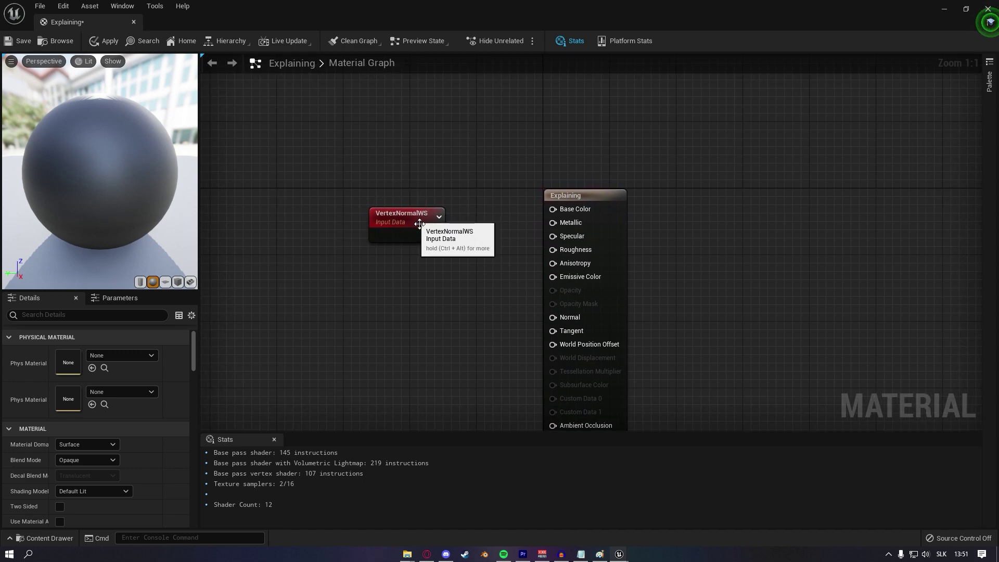
left_click_drag(417, 218, 413, 201)
right_click_drag(406, 189, 398, 199)
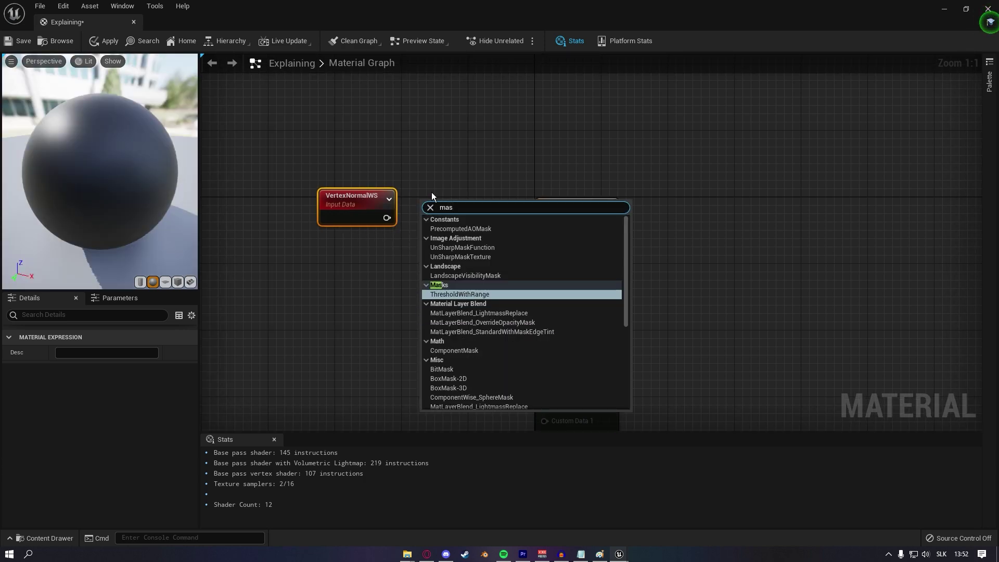
left_click(454, 341)
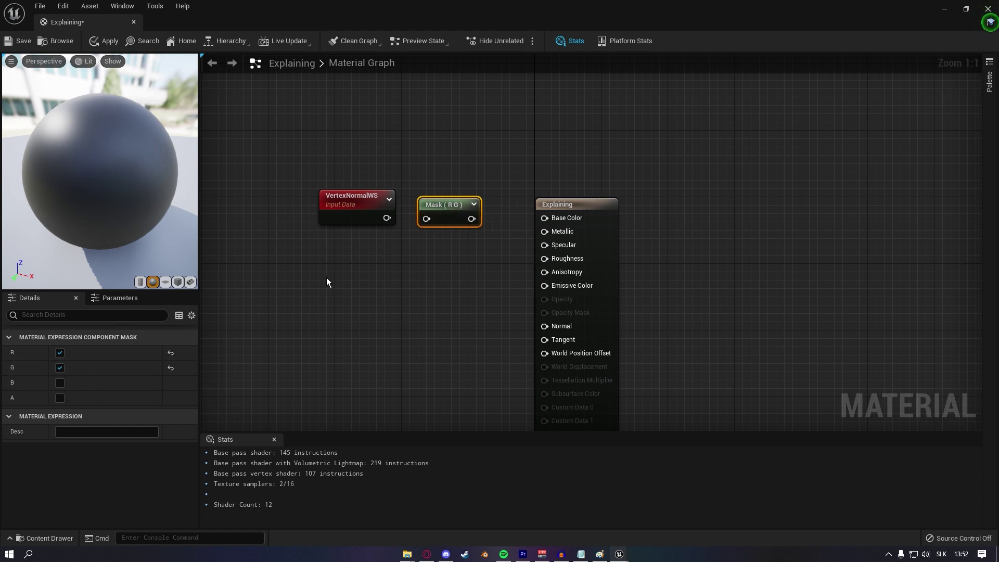
Limit the mask to the B channel only and connect VertexNormalWS through it to the material's Base Color.
left_click(60, 368)
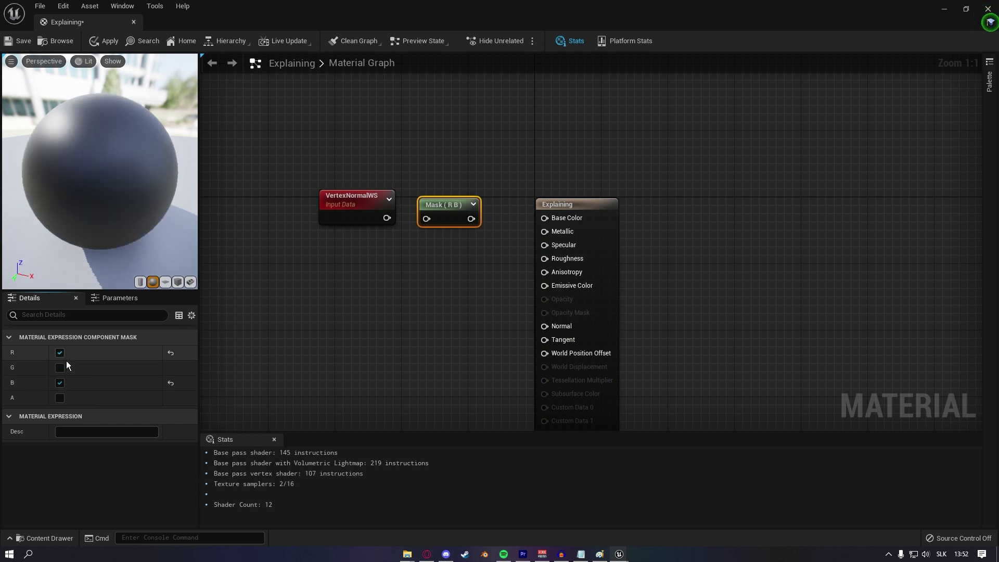
left_click(60, 353)
left_click_drag(386, 218, 426, 219)
left_click_drag(466, 218, 547, 220)
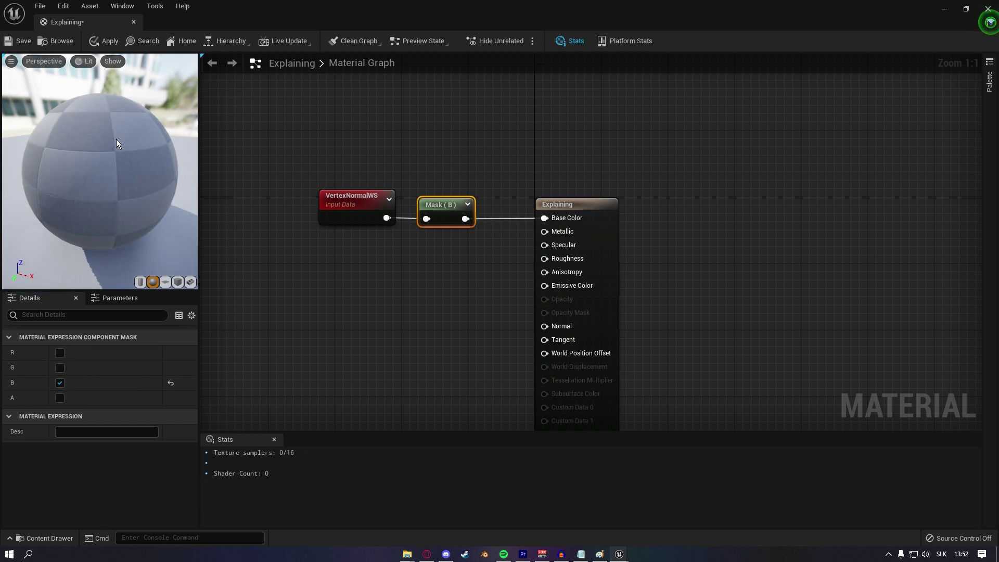
left_click_drag(124, 148, 106, 90)
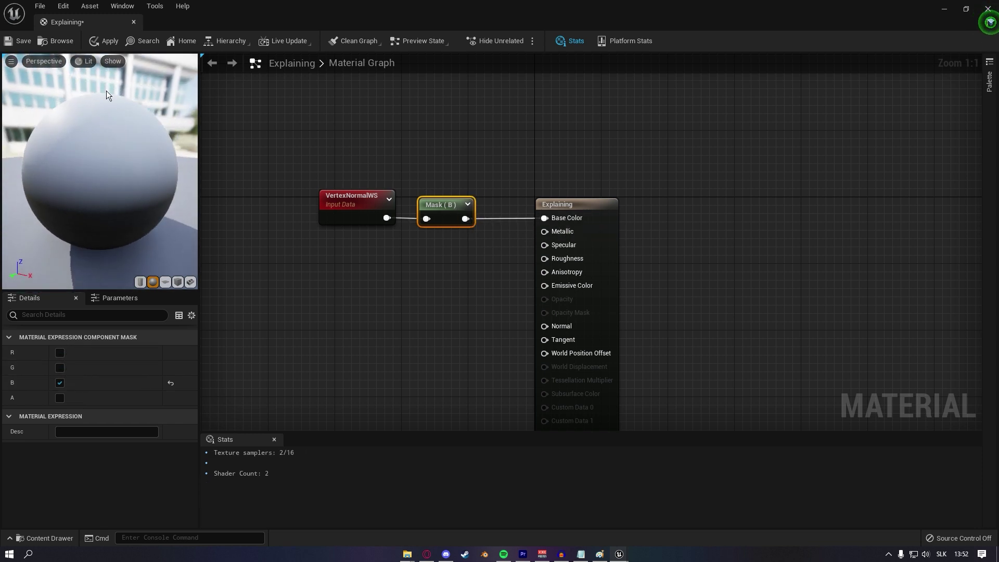
left_click_drag(88, 146, 136, 104)
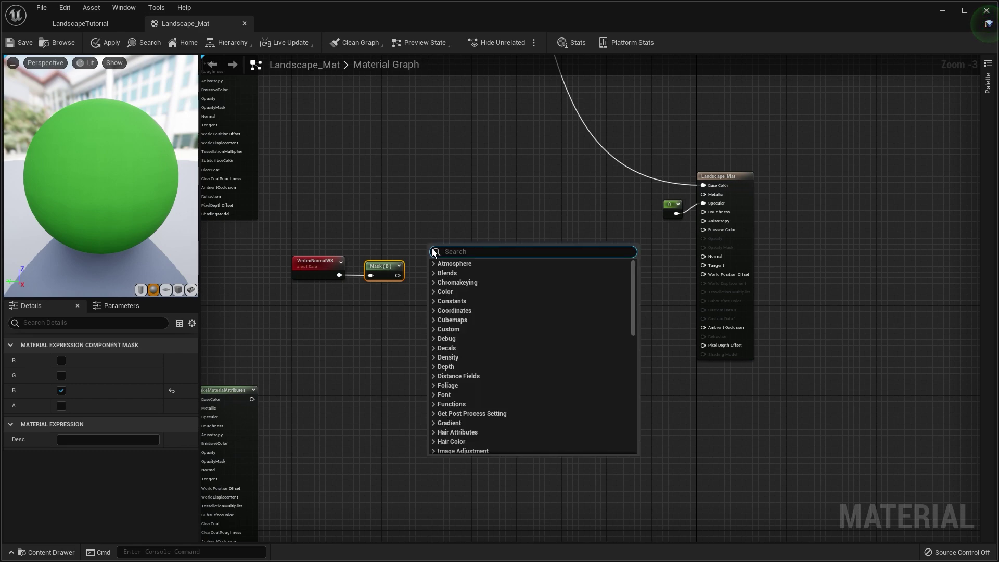
In Landscape_Mat, add a Subtract node fed by the B mask and place a constant node below it.
type("sub")
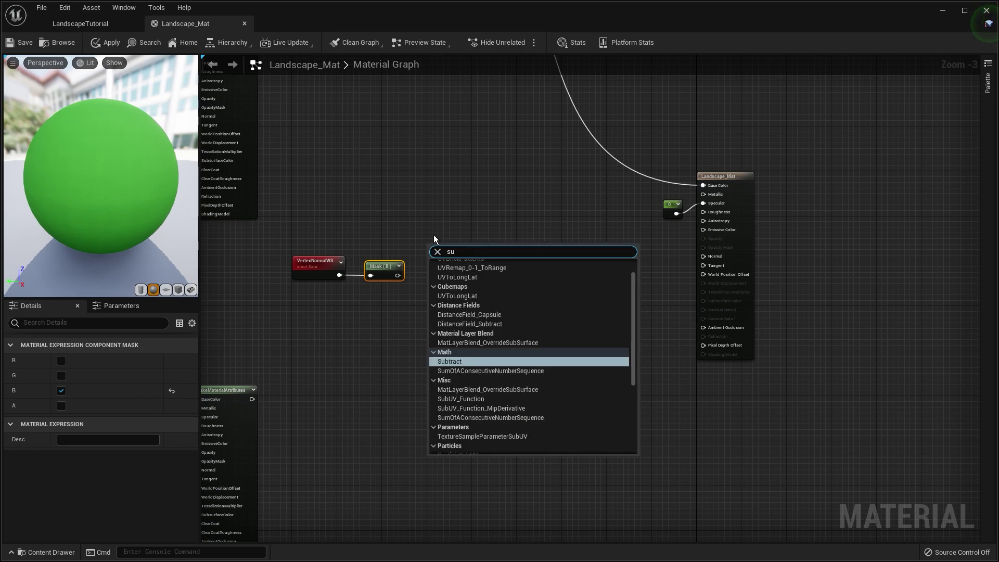
left_click(464, 360)
key("1")
left_click(390, 299)
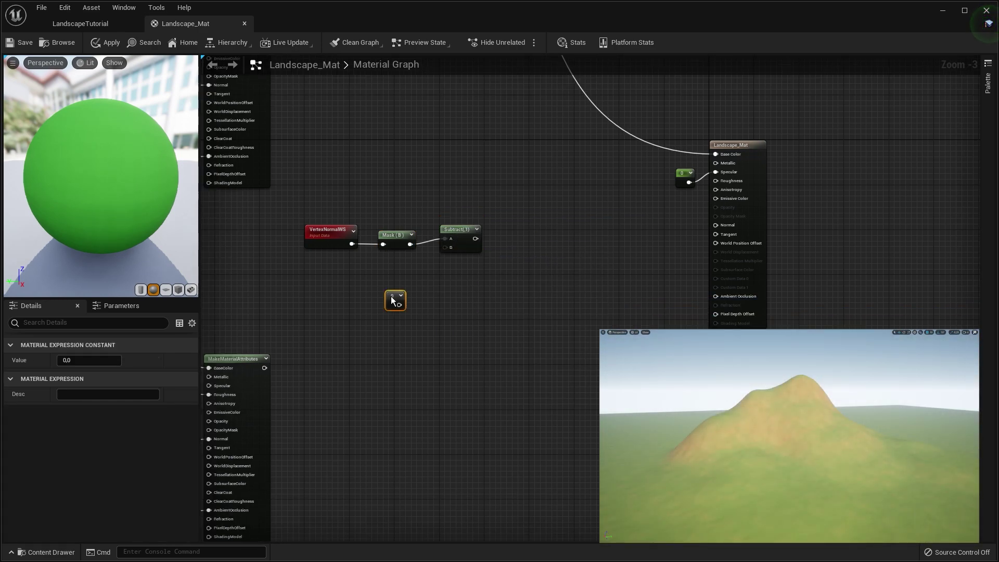
Convert the constant feeding Subtract's B input into a parameter named Blend.
right_click(395, 301)
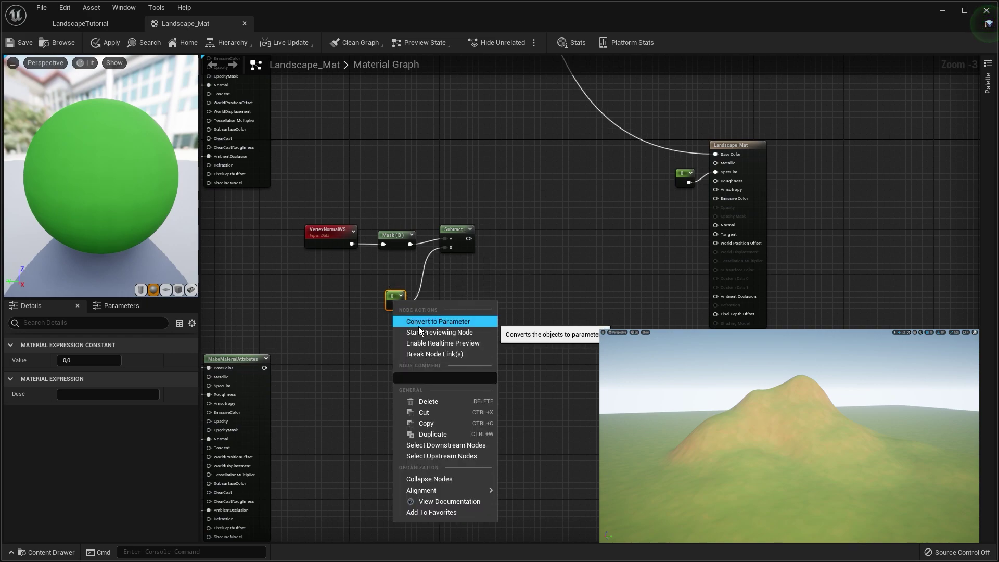
left_click(419, 326)
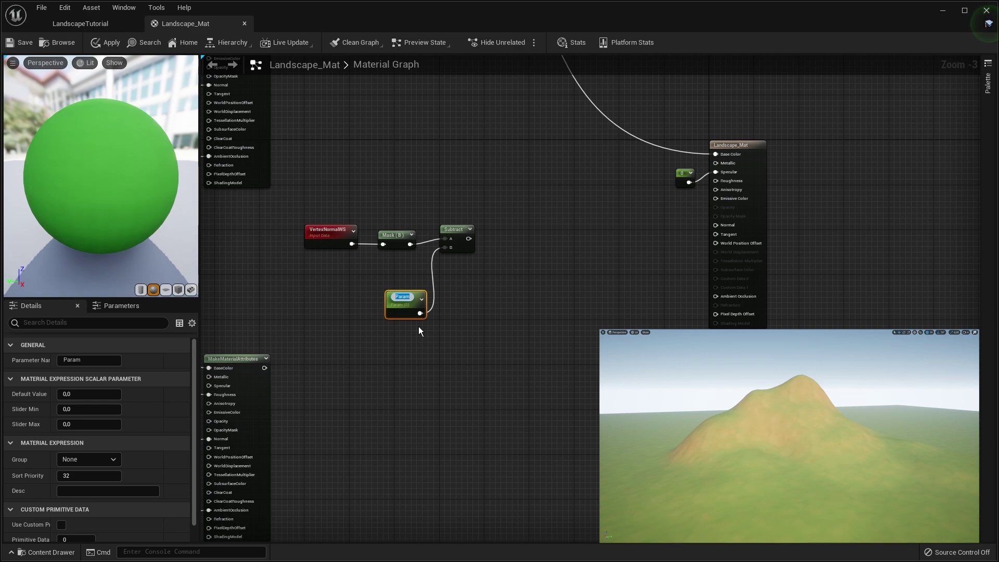
type("Blend")
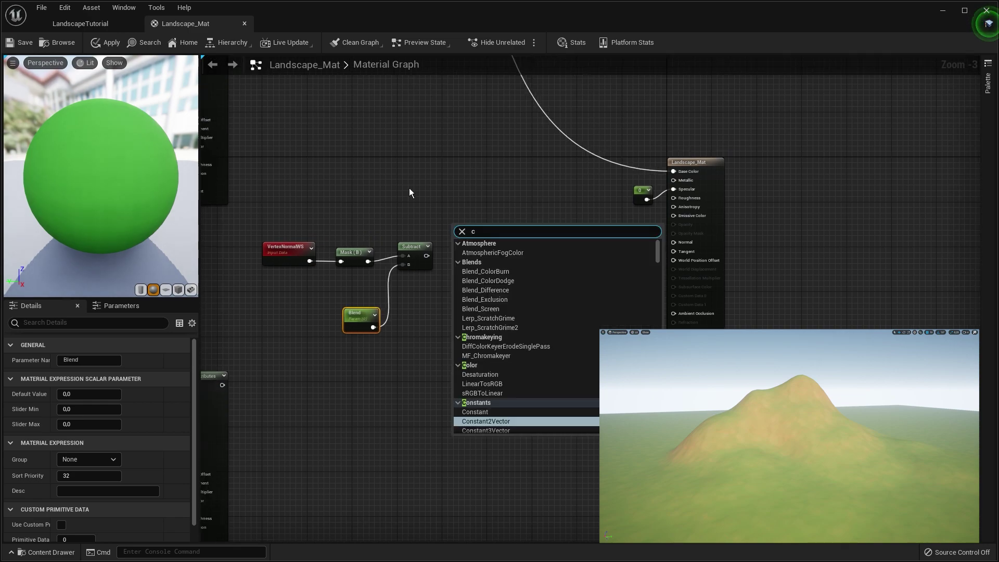
Add a CheapContrast node after Subtract and feed its Contrast input from a constant converted to a parameter named Contrast.
type("heap")
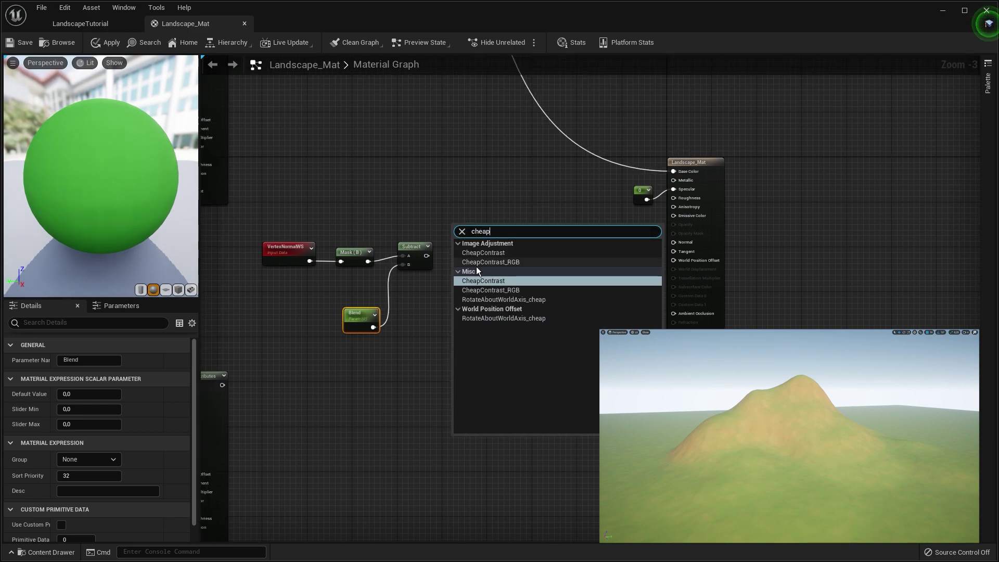
left_click(482, 281)
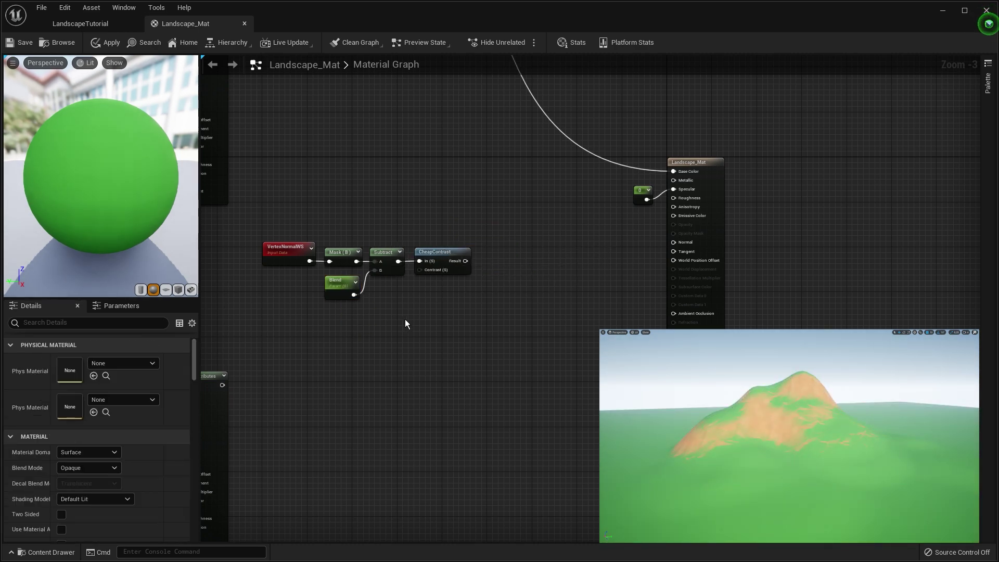
left_click(402, 303)
left_click_drag(426, 280, 425, 279)
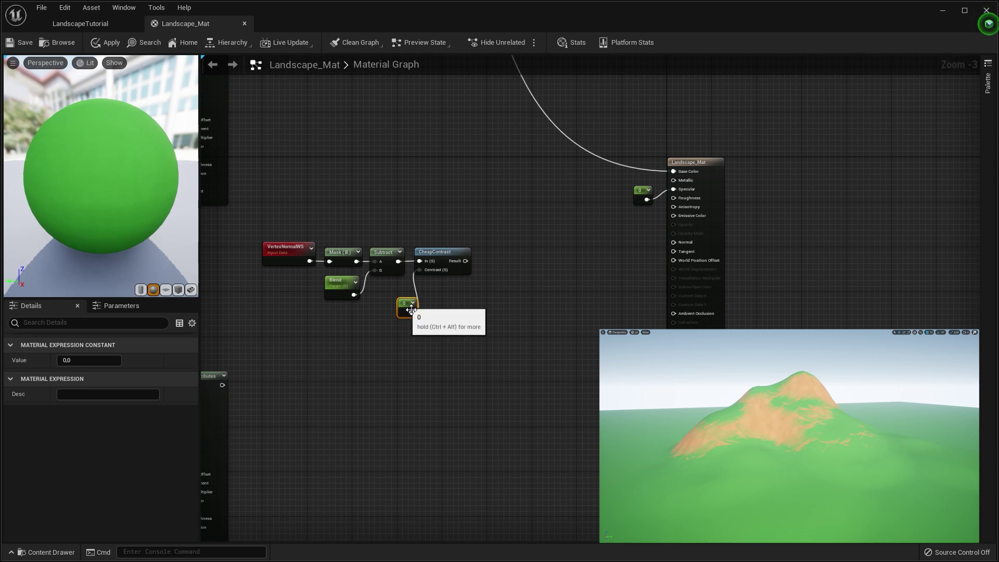
right_click(412, 311)
left_click(432, 323)
type("Contrast")
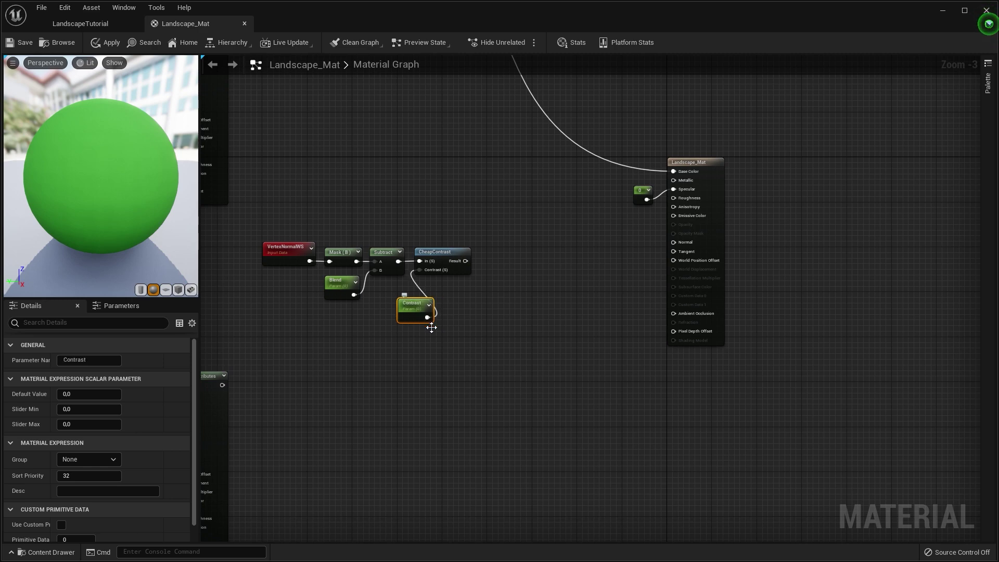
scroll(443, 265, "down", 2)
right_click(450, 207)
type("lerp")
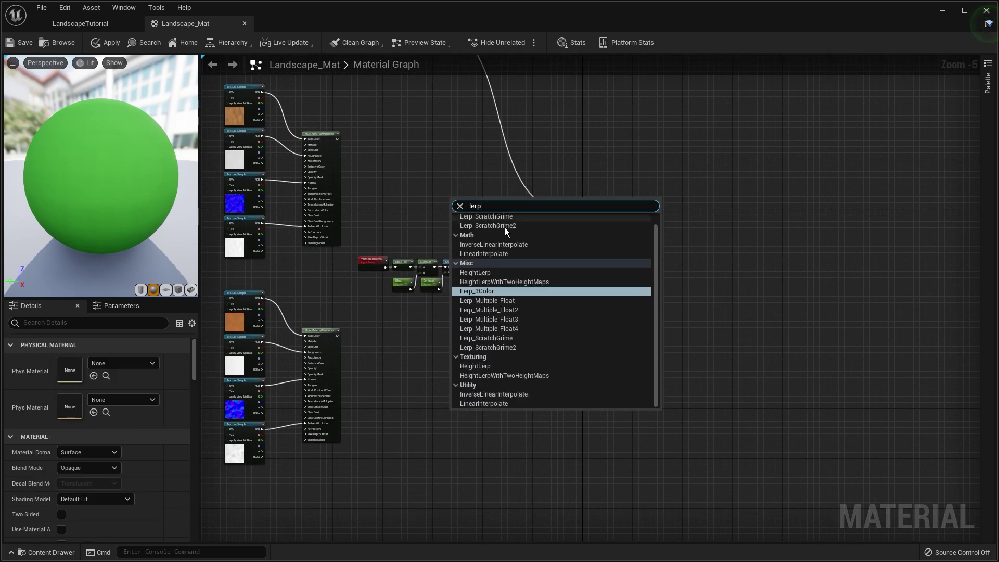
left_click(495, 259)
scroll(311, 168, "up", 2)
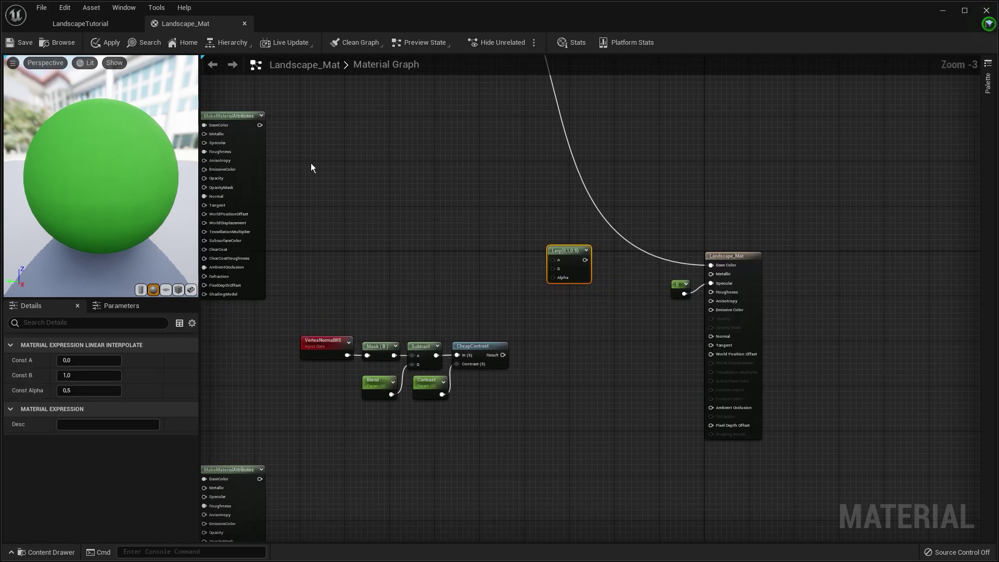
left_click_drag(259, 126, 392, 154)
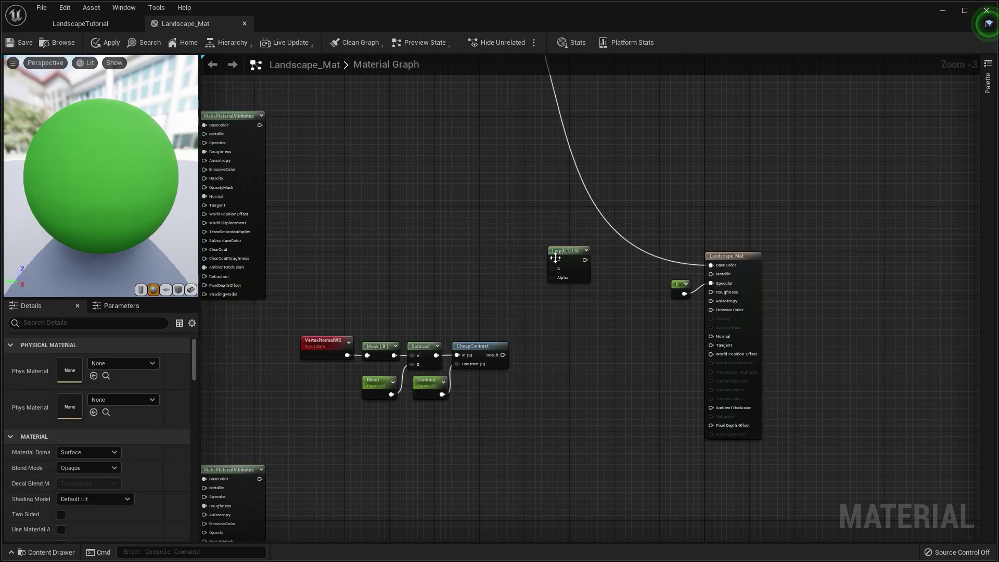
left_click(568, 256)
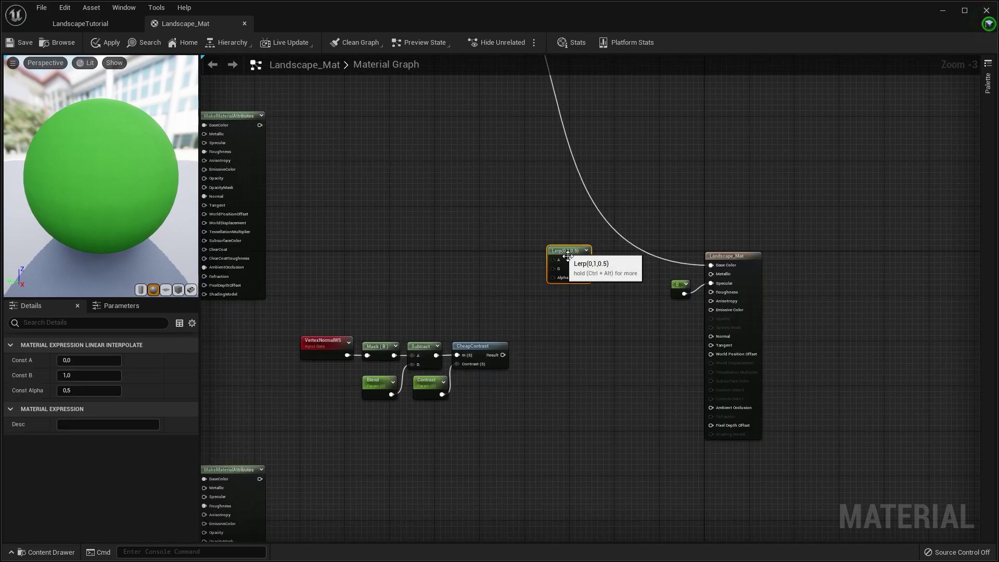
key("Delete")
Add a BlendMaterialAttributes node before the output and connect the MakeMaterialAttributes node above the VertexNormalWS chain to its B input.
right_click(516, 252)
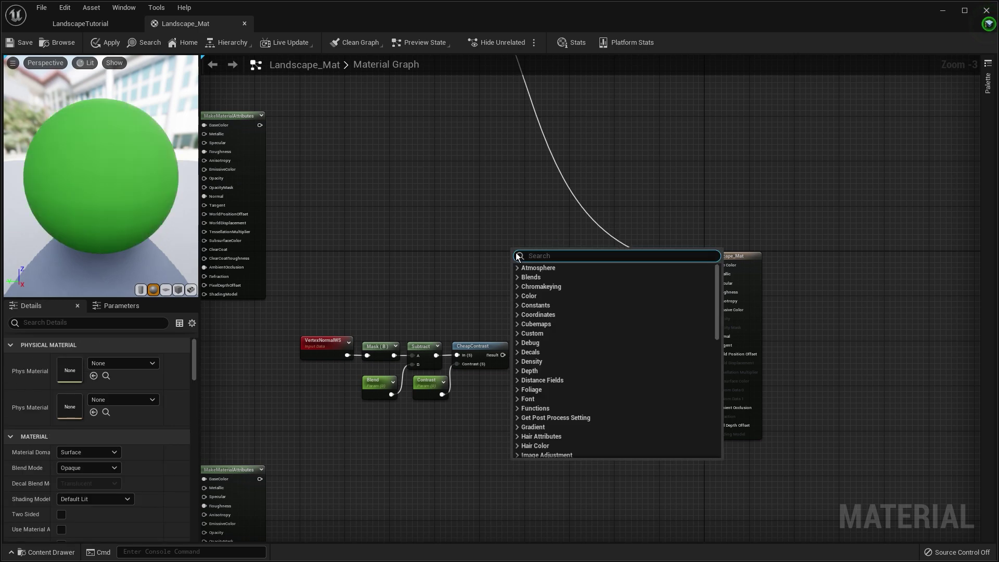
type("blendmater")
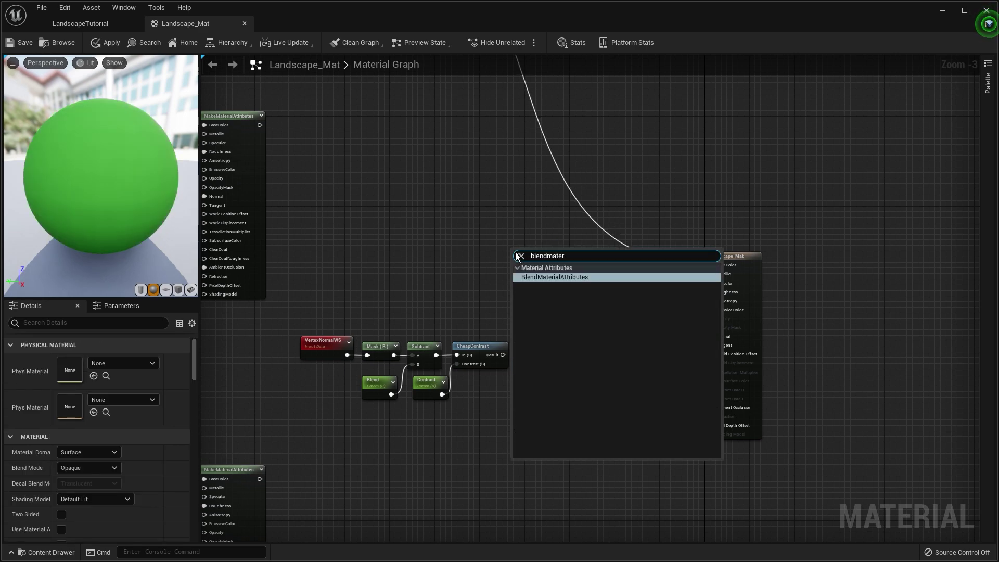
left_click(548, 279)
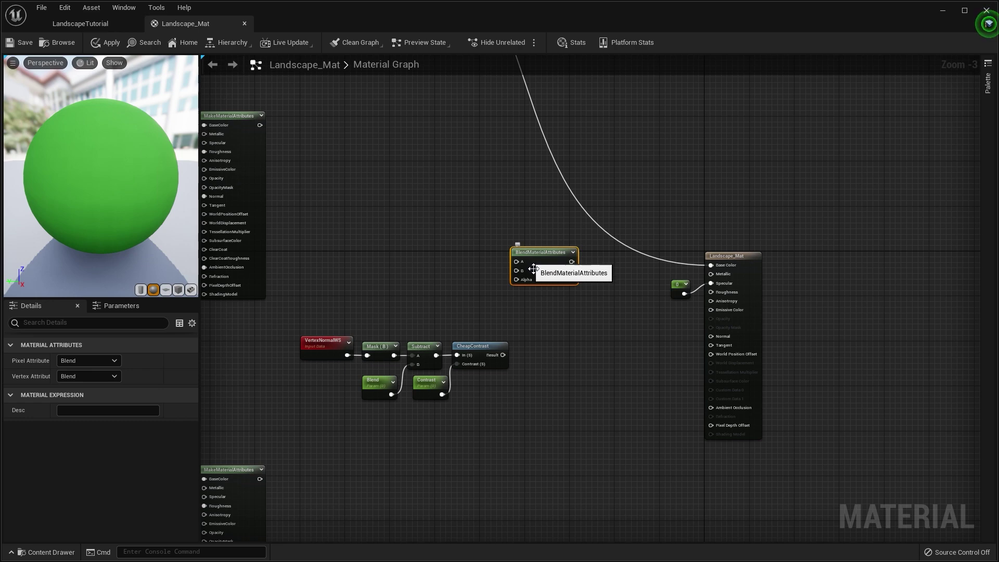
left_click_drag(434, 218, 545, 270)
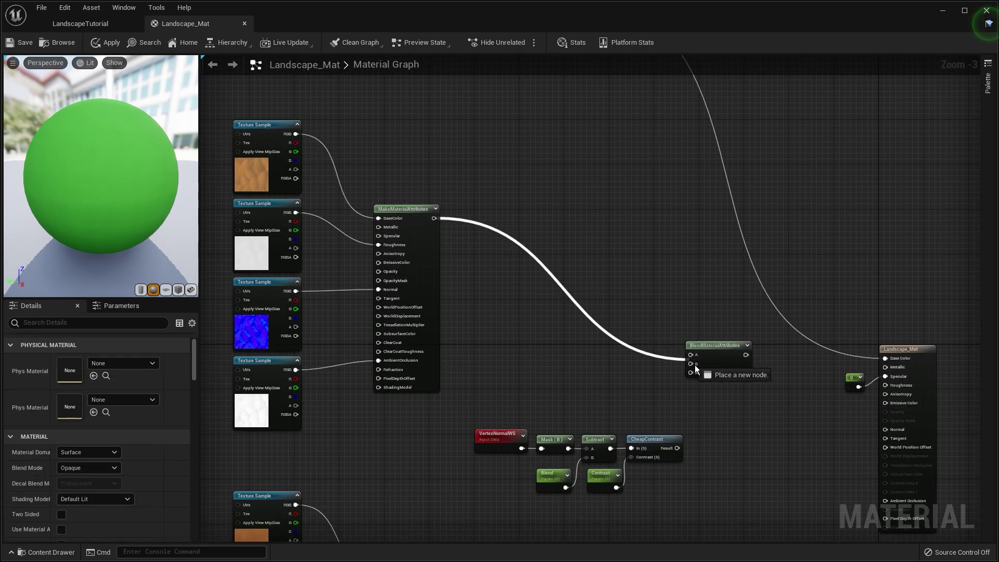
left_click_drag(694, 365, 695, 364)
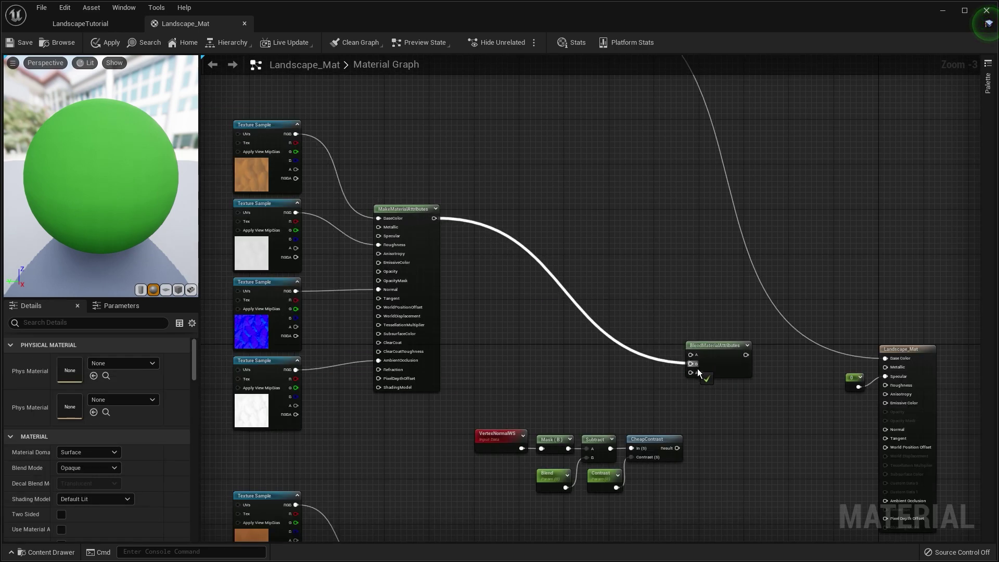
right_click_drag(643, 275, 614, 286)
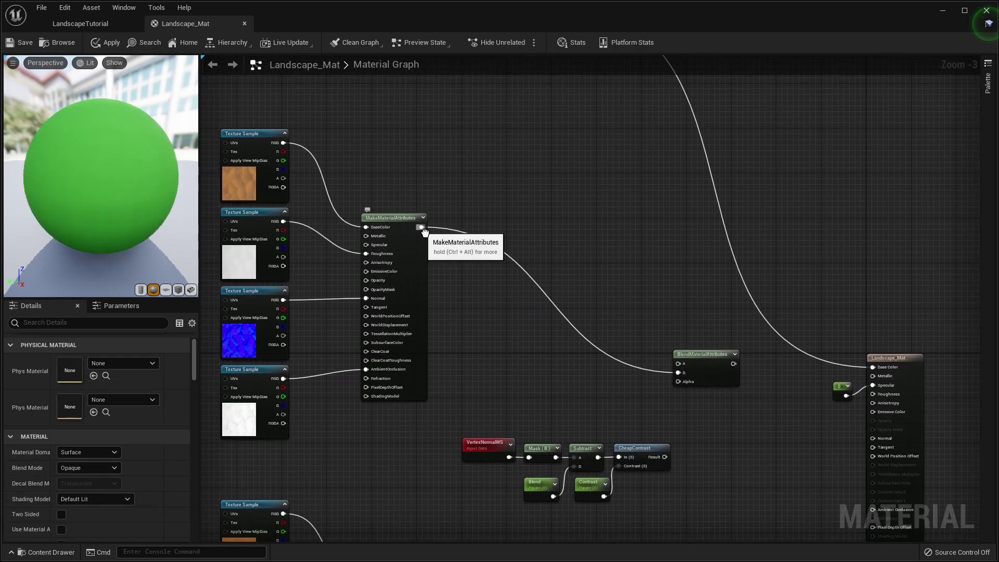
Connect the material attributes from higher up in the graph to BlendMaterialAttributes' A input and the CheapContrast result to its Alpha.
right_click_drag(568, 186, 507, 301)
left_click_drag(495, 123, 618, 479)
left_click(352, 354)
key("ctrl+c")
key("ctrl+v")
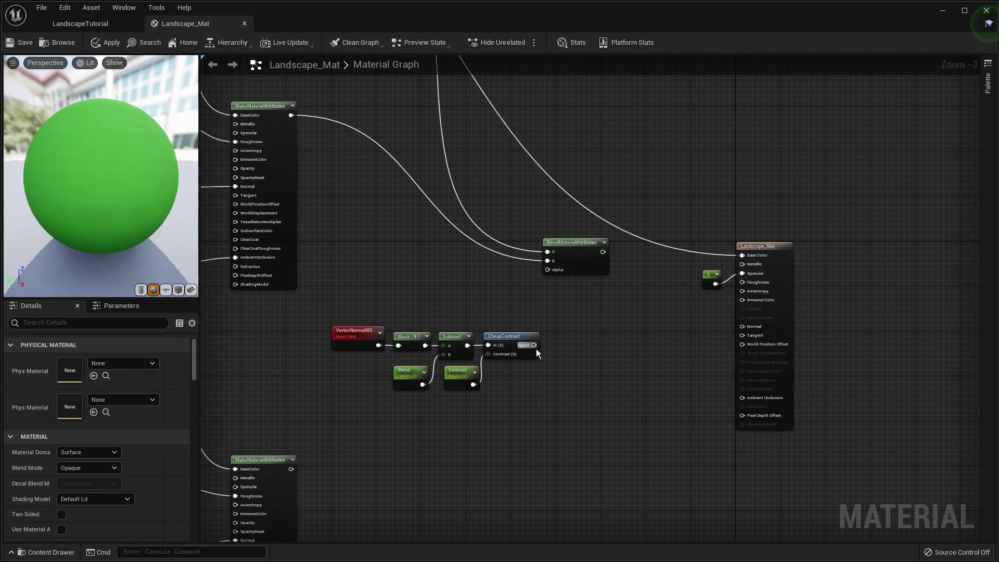
left_click_drag(537, 351, 557, 276)
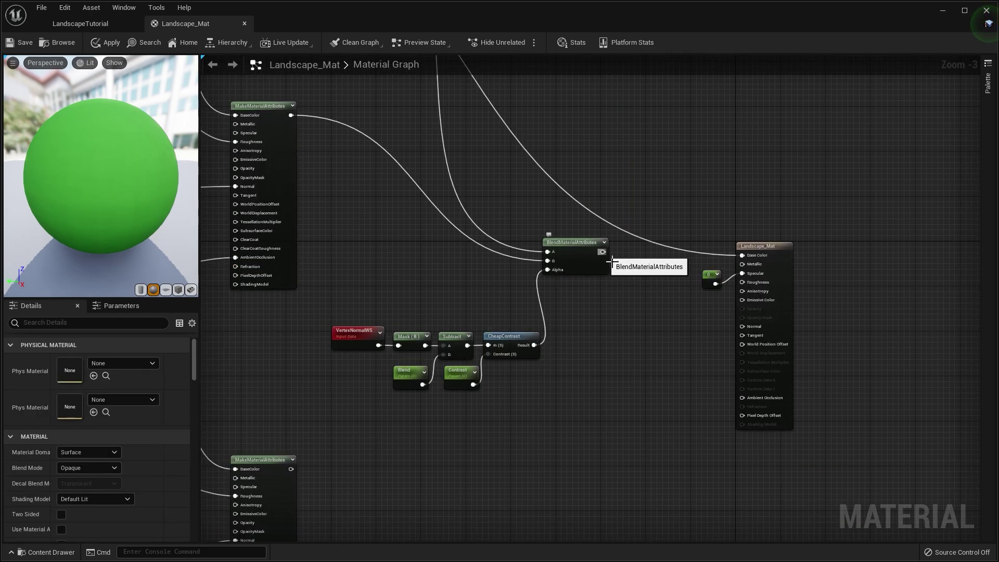
left_click_drag(611, 262, 742, 264)
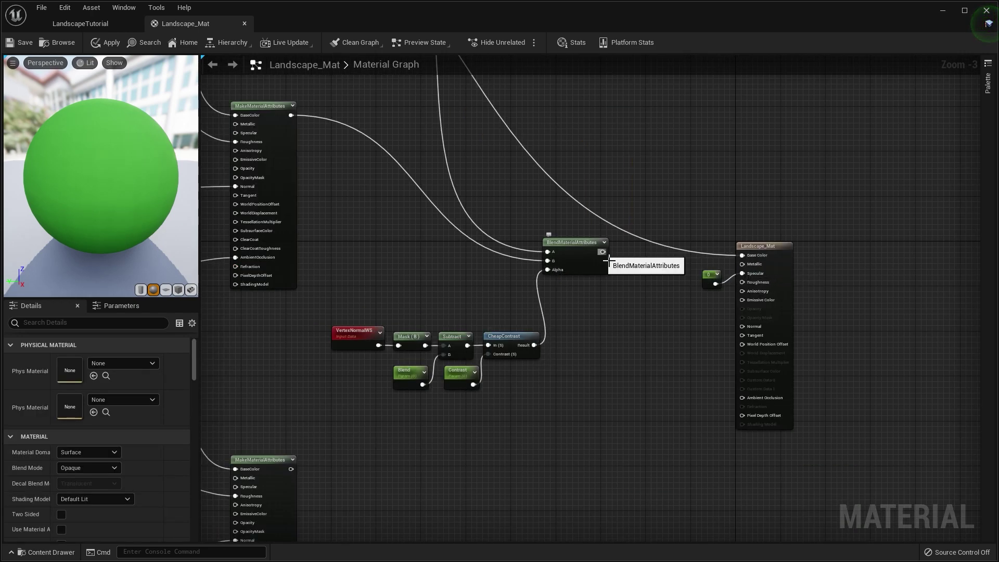
Add a BreakMaterialAttributes node between BlendMaterialAttributes and the Landscape_Mat output node.
right_click_drag(609, 262, 567, 237)
right_click(583, 242)
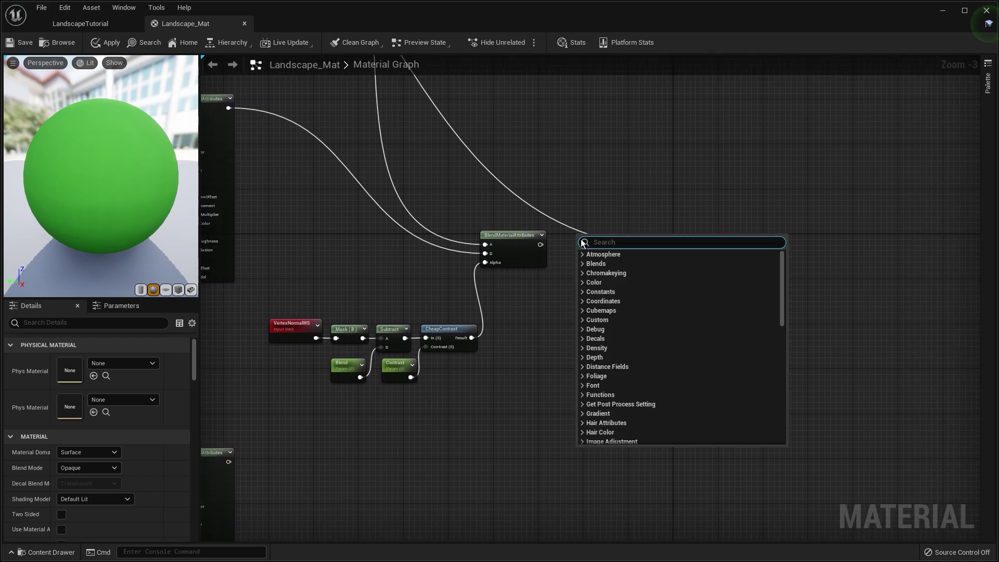
type("break")
left_click(612, 264)
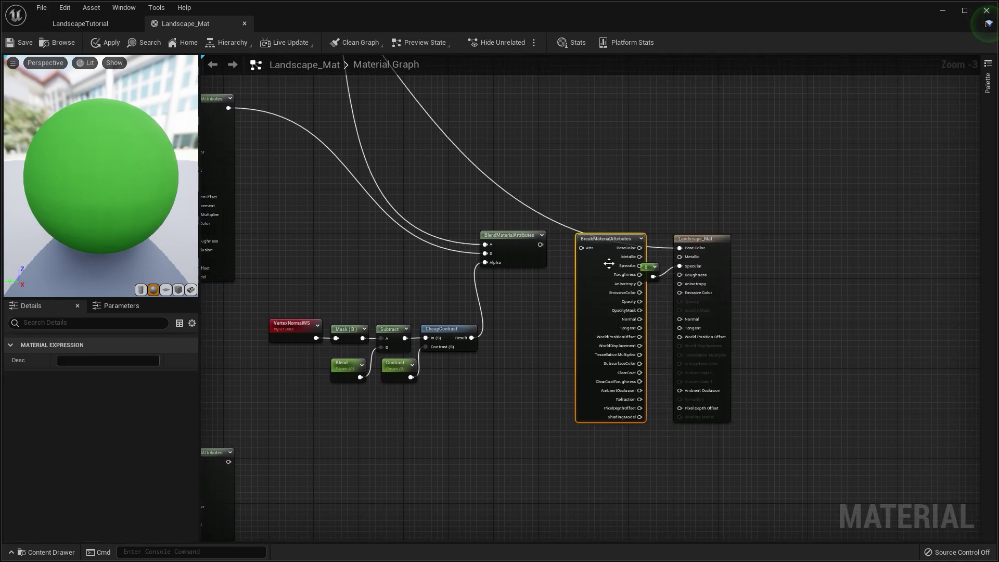
left_click_drag(600, 243, 575, 294)
Connect BlendMaterialAttributes to the Attr input of BreakMaterialAttributes and its BaseColor output to Landscape_Mat's Base Color.
left_click_drag(541, 245, 687, 261)
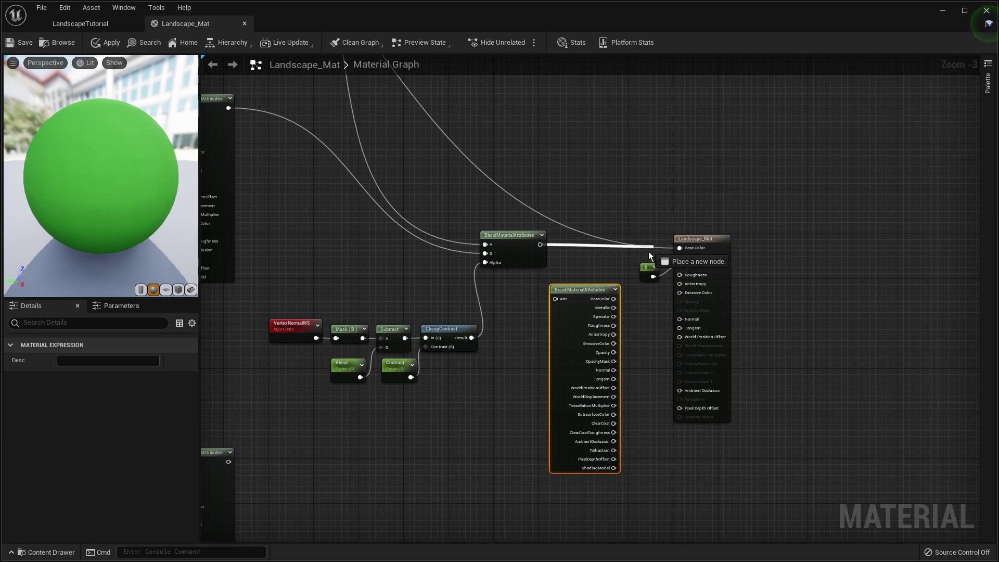
left_click_drag(587, 295, 680, 248)
scroll(536, 254, "up", 1)
scroll(538, 258, "up", 2)
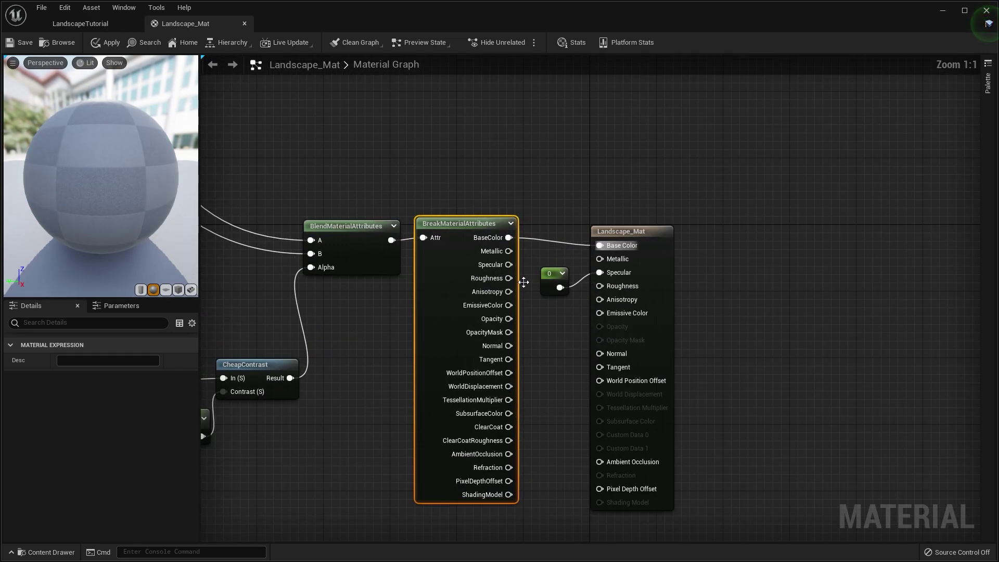
Connect BreakMaterialAttributes' Roughness, Normal and AmbientOcclusion outputs to the matching Landscape_Mat inputs and tidy the constant 0 node beside Specular.
left_click_drag(509, 278, 599, 290)
right_click_drag(568, 336, 563, 320)
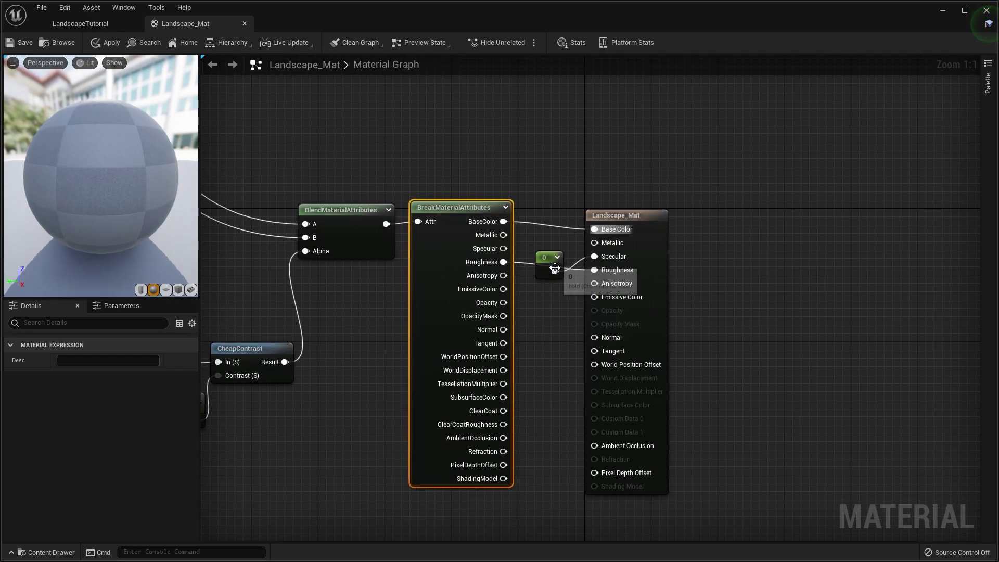
left_click_drag(554, 258, 554, 242)
right_click_drag(526, 312, 513, 292)
left_click_drag(501, 317, 583, 318)
right_click_drag(542, 371, 535, 320)
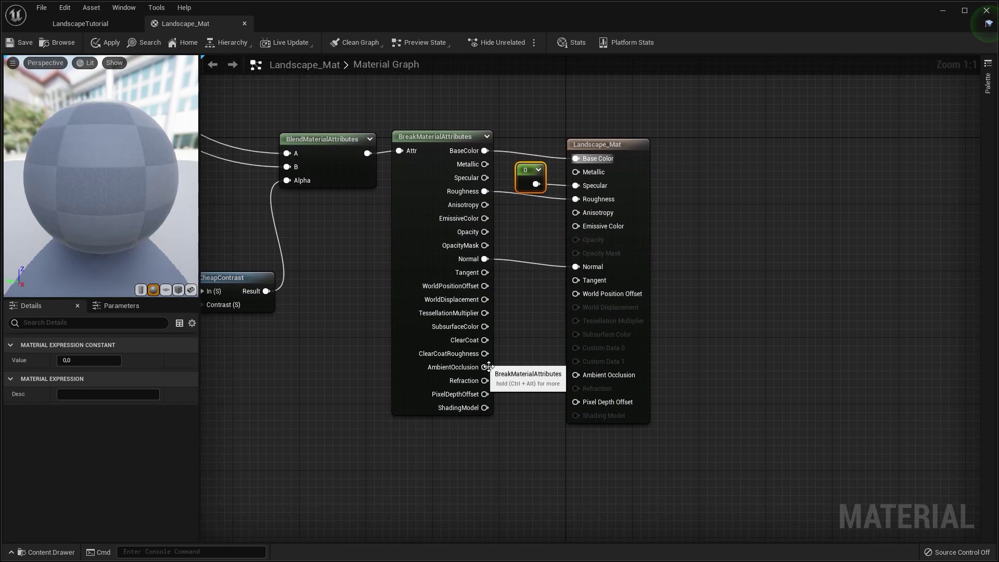
left_click_drag(486, 367, 540, 372)
right_click_drag(527, 244, 540, 258)
left_click_drag(456, 156, 457, 164)
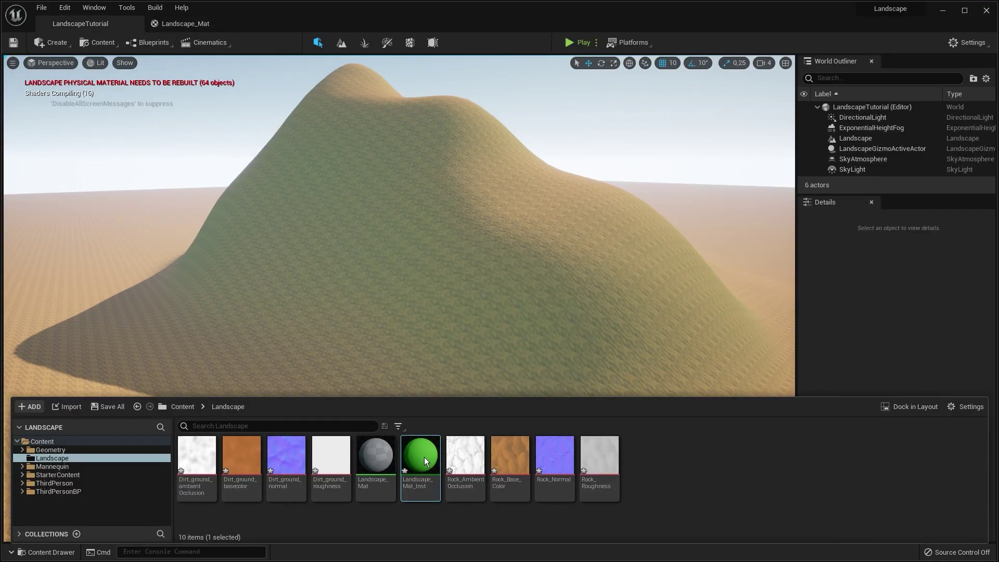
Open Landscape_Mat_Inst in its own floating window over the LandscapeTutorial level with the mountain in view.
double_click(423, 457)
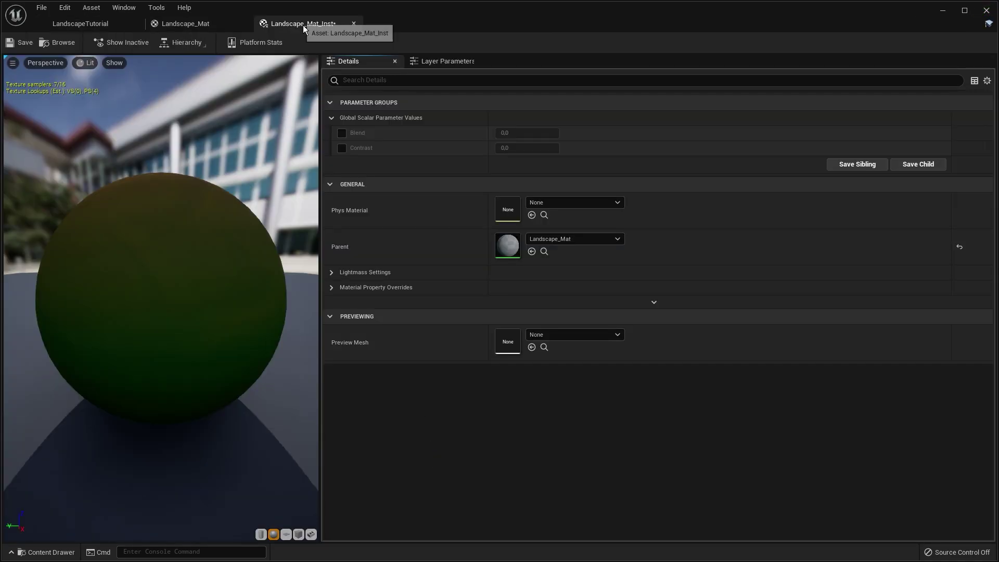
left_click_drag(303, 25, 499, 299)
left_click(80, 24)
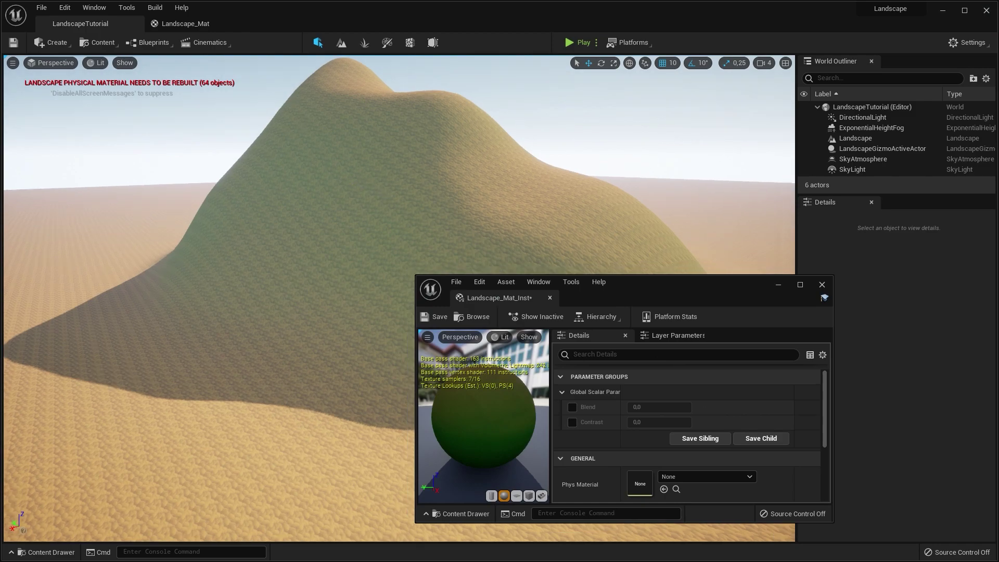
right_click_drag(418, 232, 495, 247)
Enable the Blend and Contrast parameters of the material instance and try Blend values, ending at 0.5.
left_click(572, 407)
left_click(572, 422)
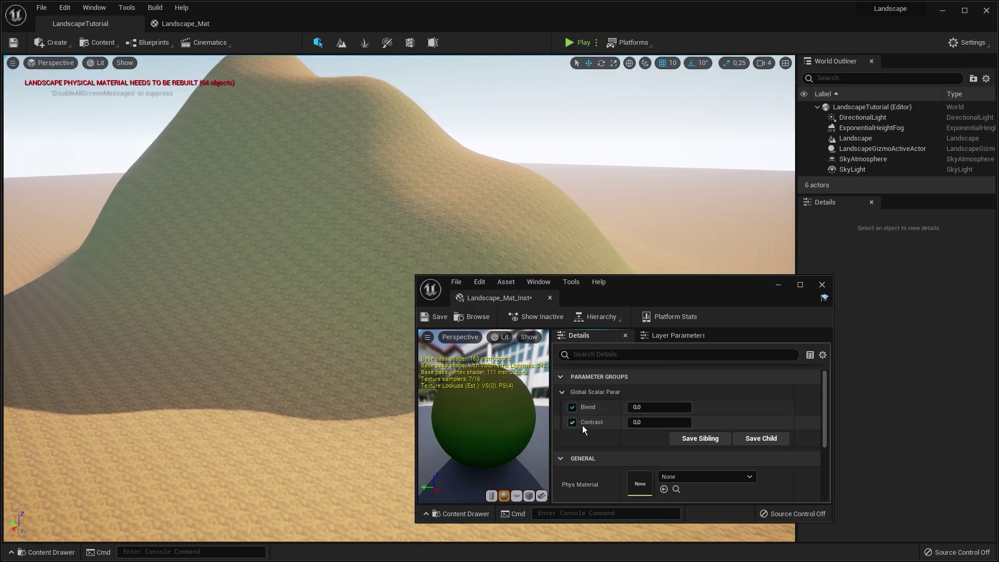
type("1")
key("Return")
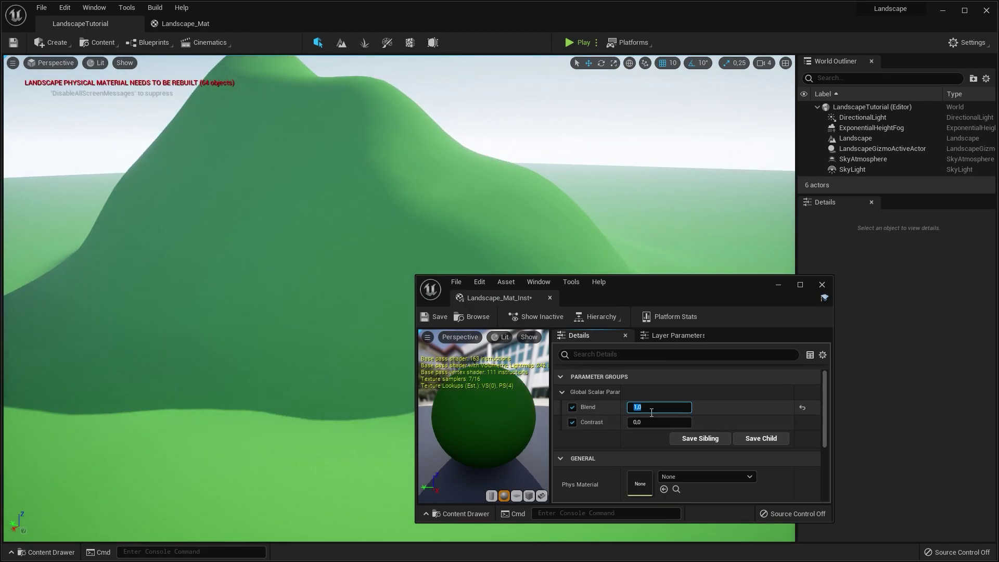
type("0")
key("Return")
type("0,5")
key("Return")
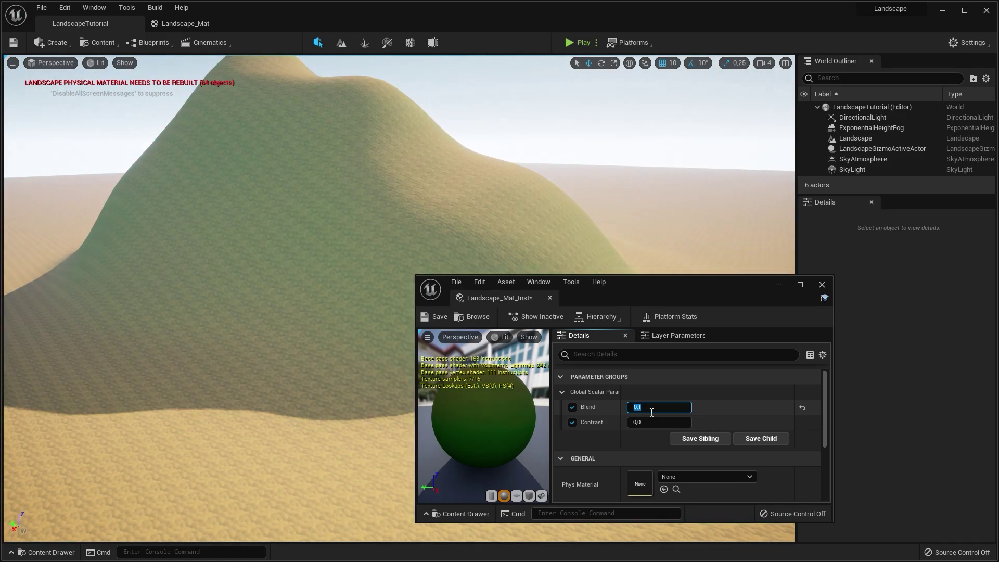
Set the material instance's Contrast to 2 and save the instance.
left_click(647, 422)
type("2")
key("Return")
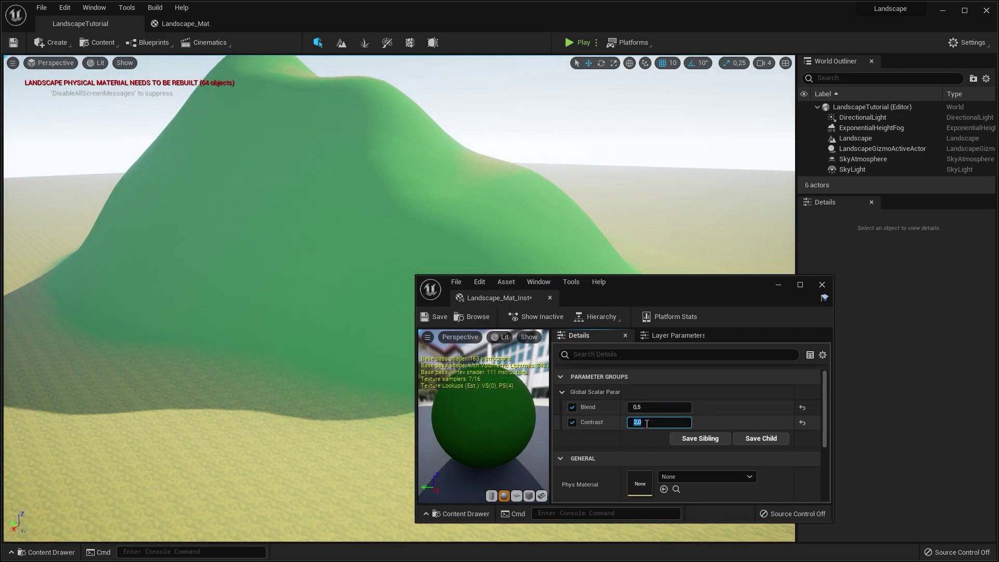
left_click(437, 317)
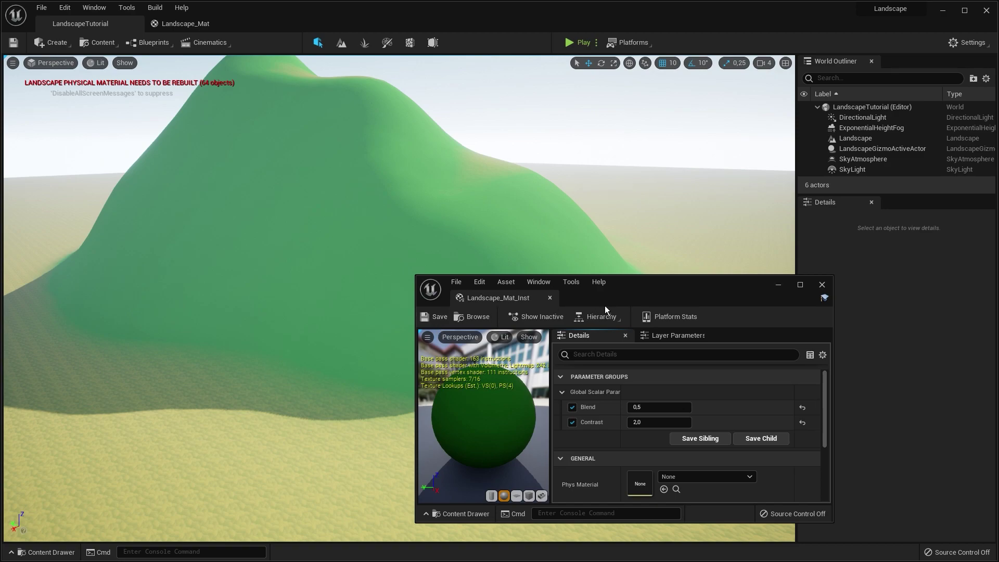
left_click_drag(605, 306, 622, 326)
right_click_drag(338, 255, 338, 229)
key("s")
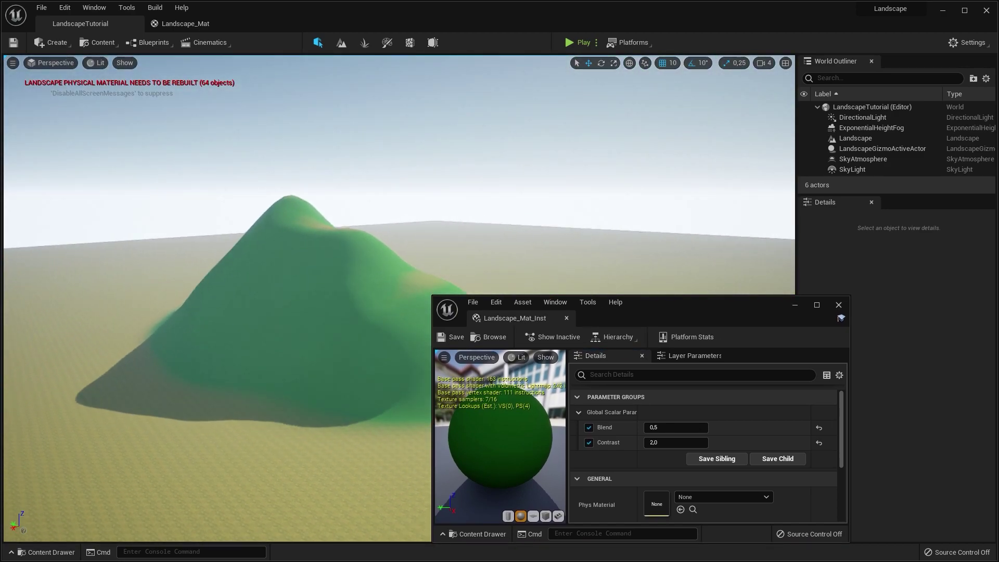
In Landscape_Mat, connect the green MakeMaterialAttributes to BlendMaterialAttributes' B and the rock one to A, and apply the material.
left_click(185, 24)
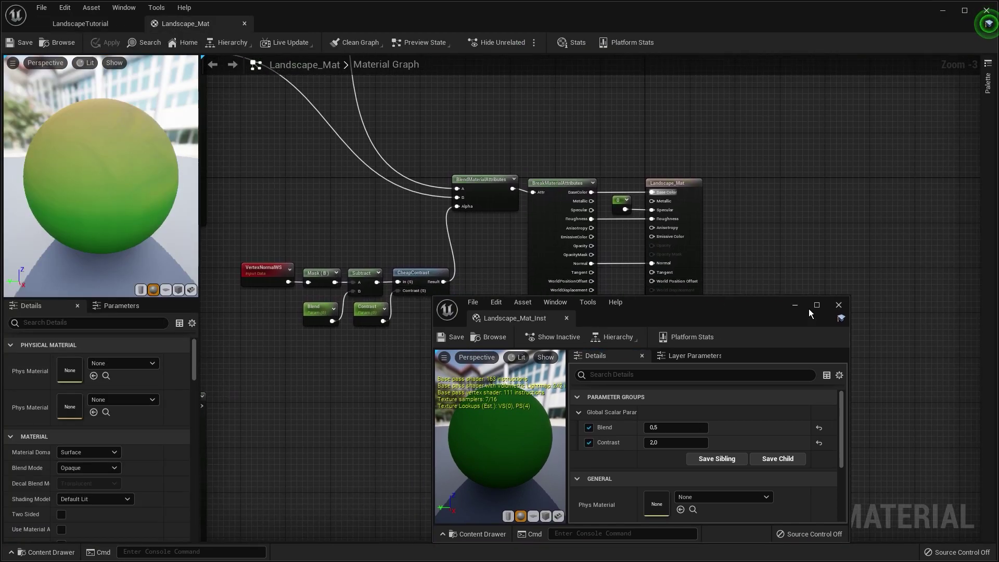
left_click(796, 305)
right_click_drag(440, 240, 532, 355)
right_click_drag(439, 154, 421, 232)
scroll(421, 232, "down", 2)
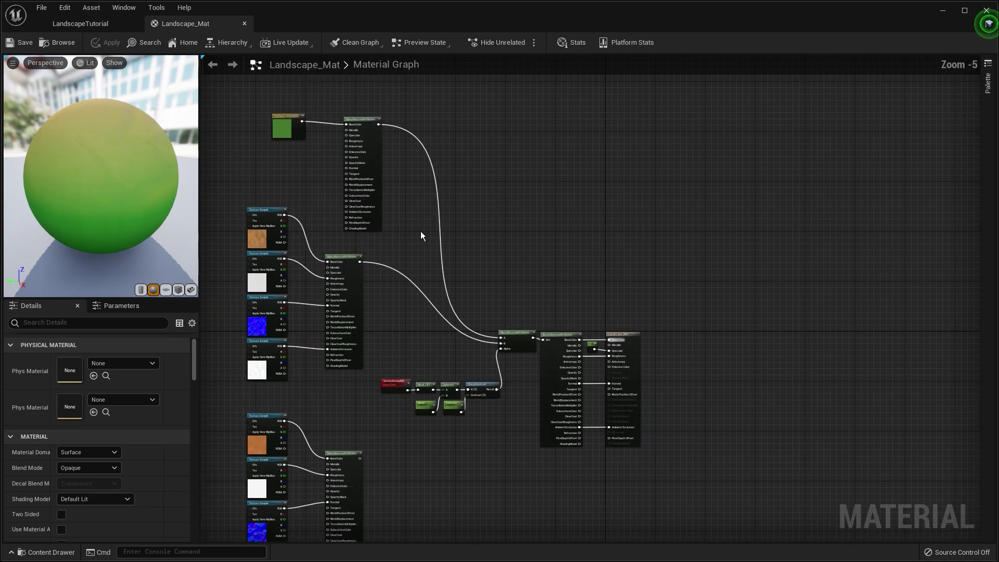
left_click_drag(378, 124, 508, 350)
scroll(435, 330, "up", 4)
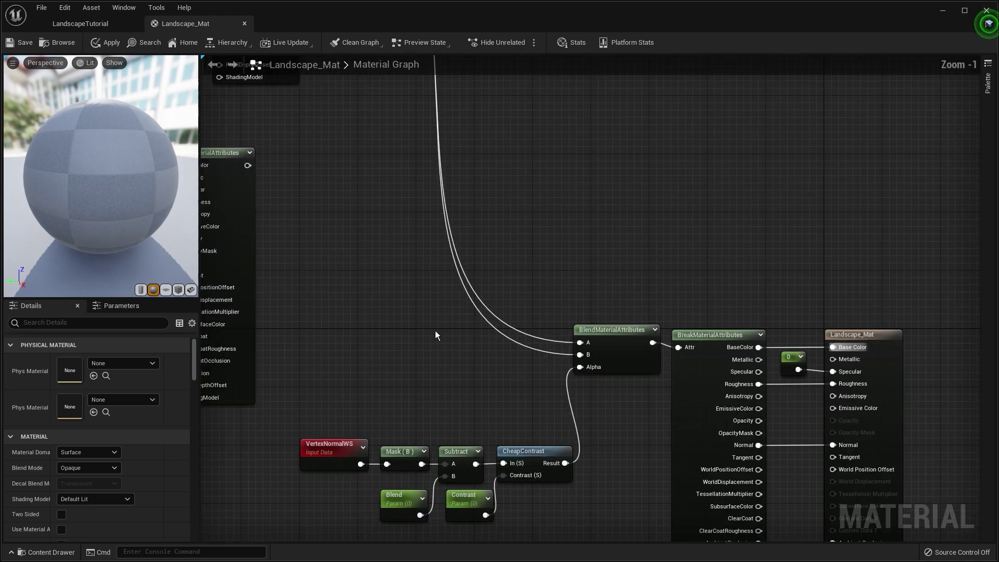
left_click_drag(246, 169, 581, 344)
left_click(104, 44)
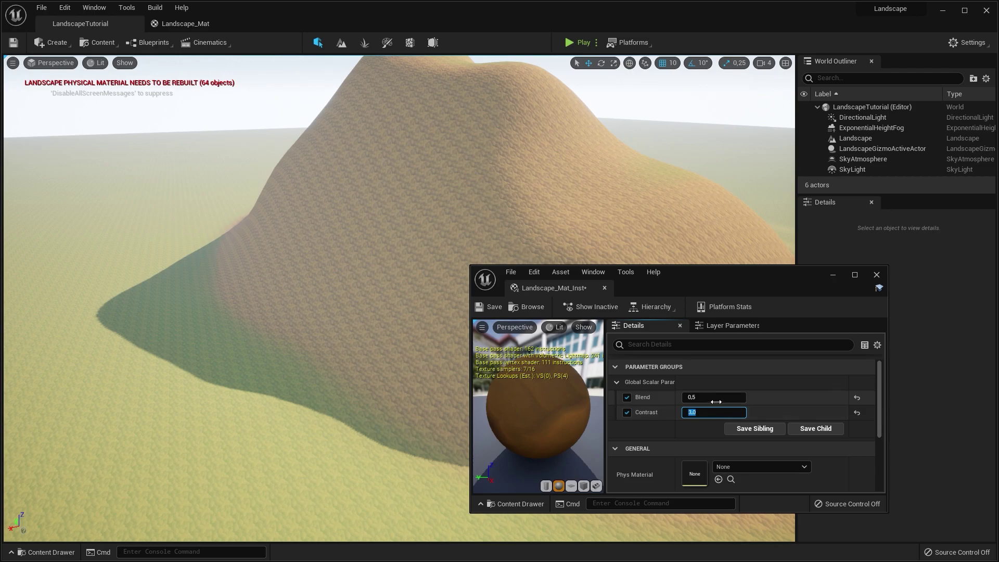
Set the material instance's Blend to 0.3 and examine the rock texture on the mountain slope up close.
left_click(717, 401)
type("0,3")
key("Return")
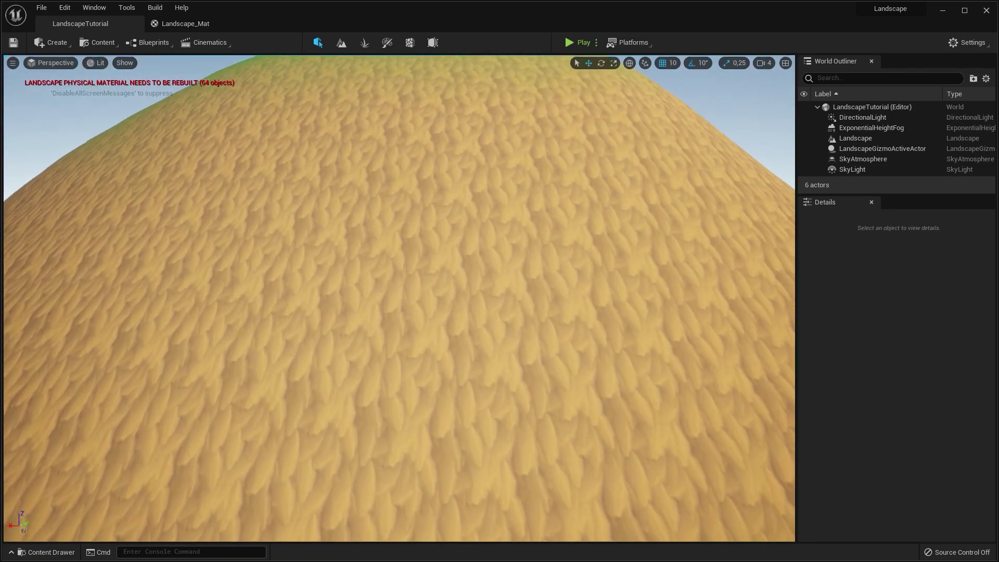
scroll(574, 58, "up", 5)
key("s")
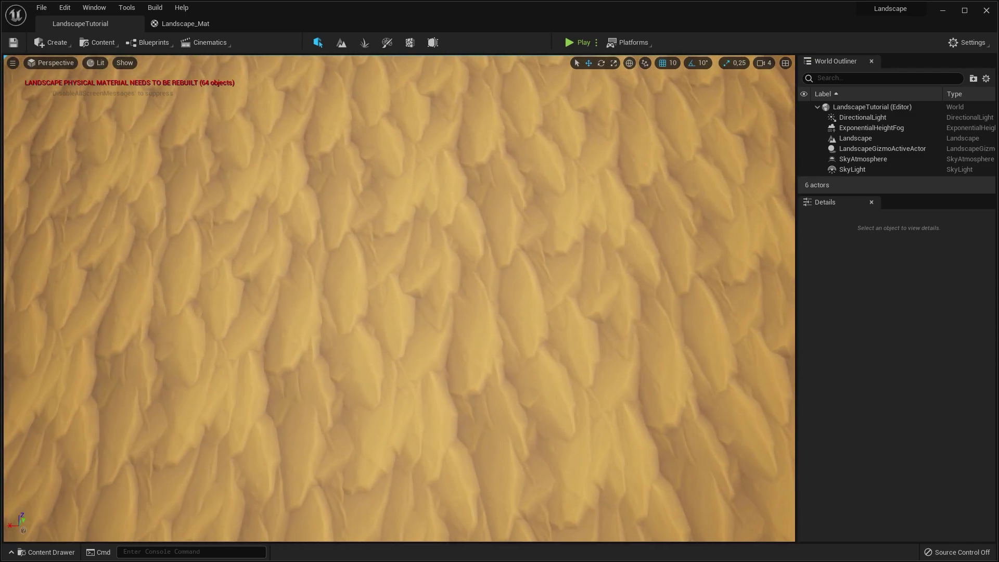
right_click_drag(399, 298, 443, 224)
scroll(399, 297, "down", 5)
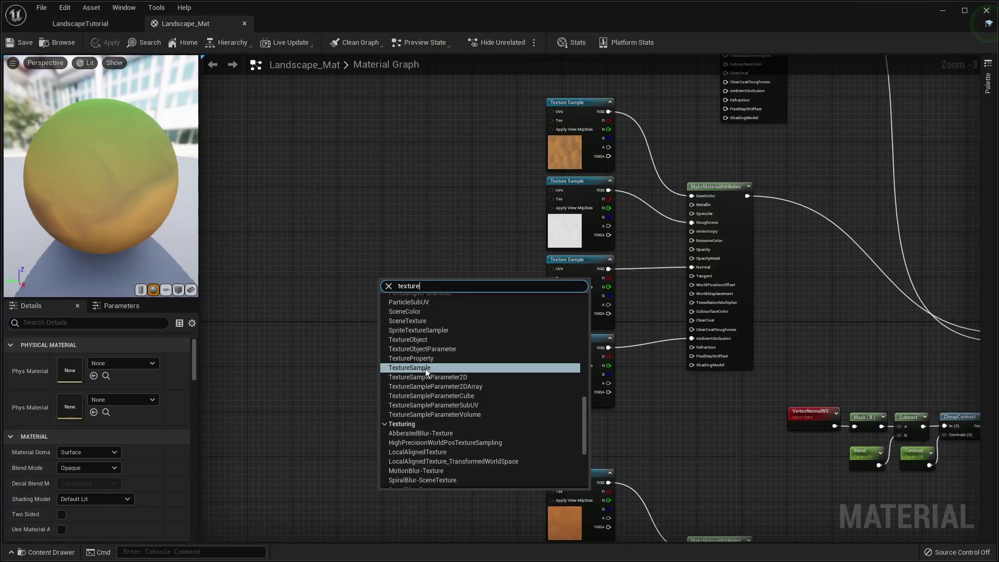
Add a TextureCoordinate node with UTiling and VTiling of 0.05, feeding the UVs of the four rock texture samples.
type("co")
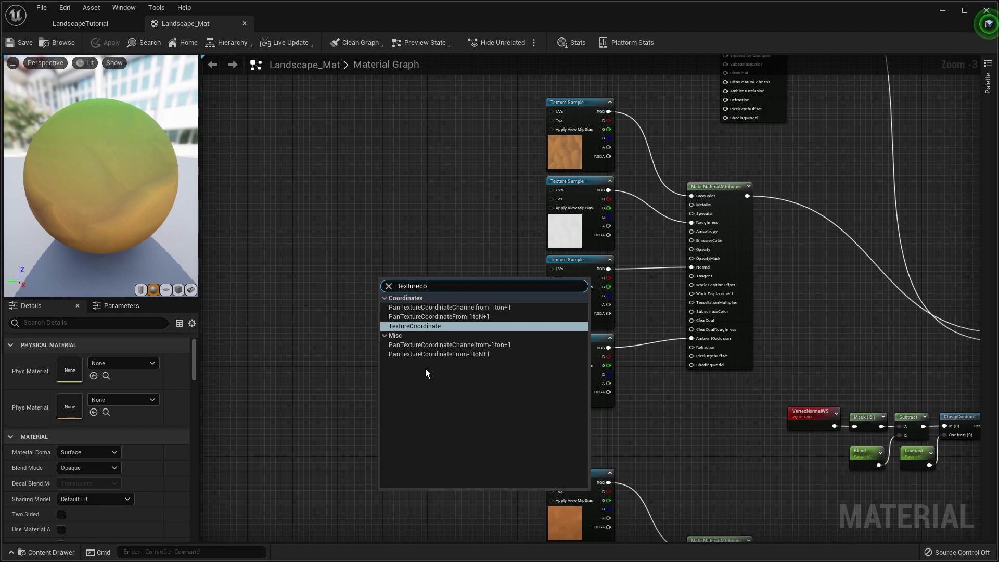
left_click(414, 327)
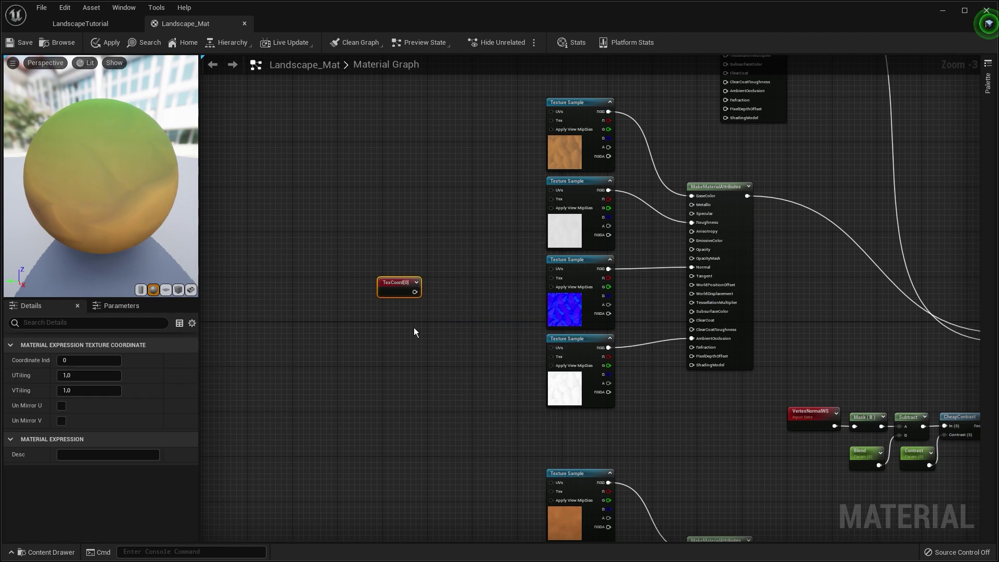
left_click_drag(419, 295, 551, 111)
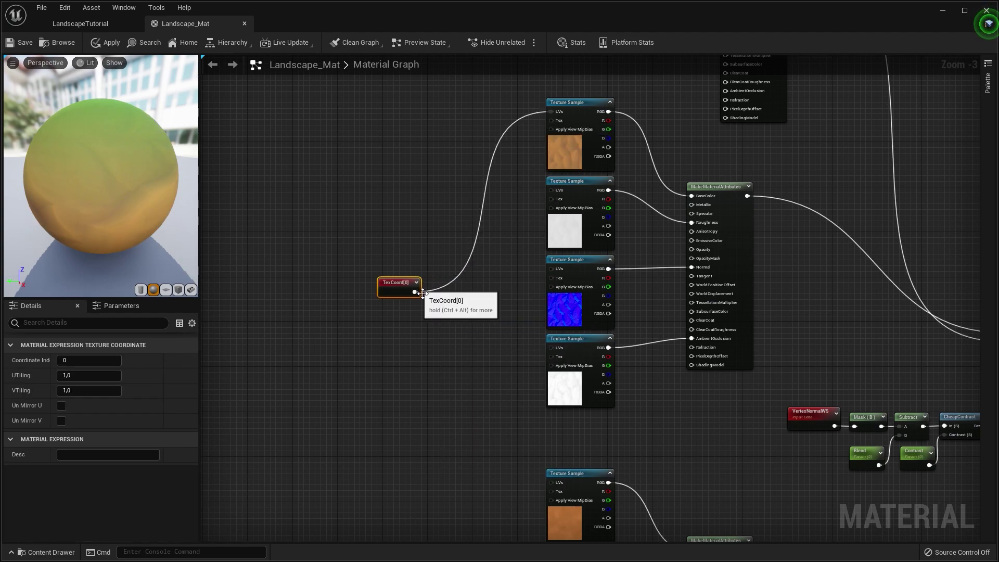
left_click_drag(416, 293, 417, 252)
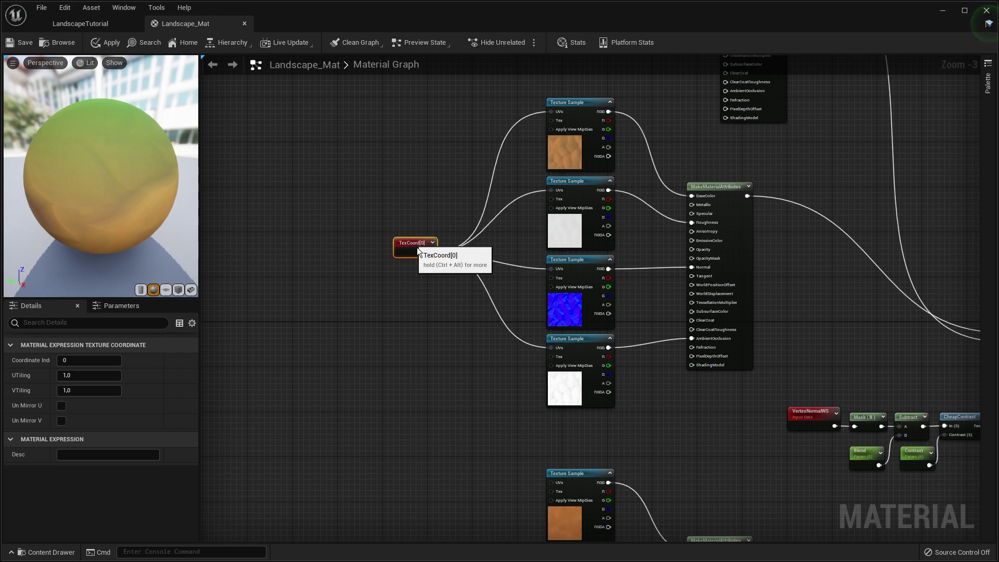
left_click(103, 378)
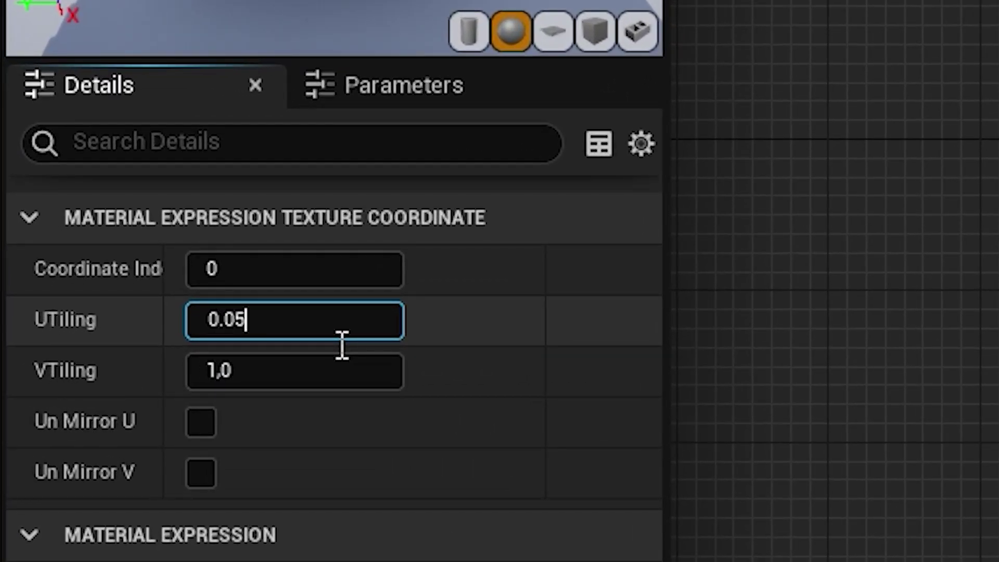
left_click(344, 372)
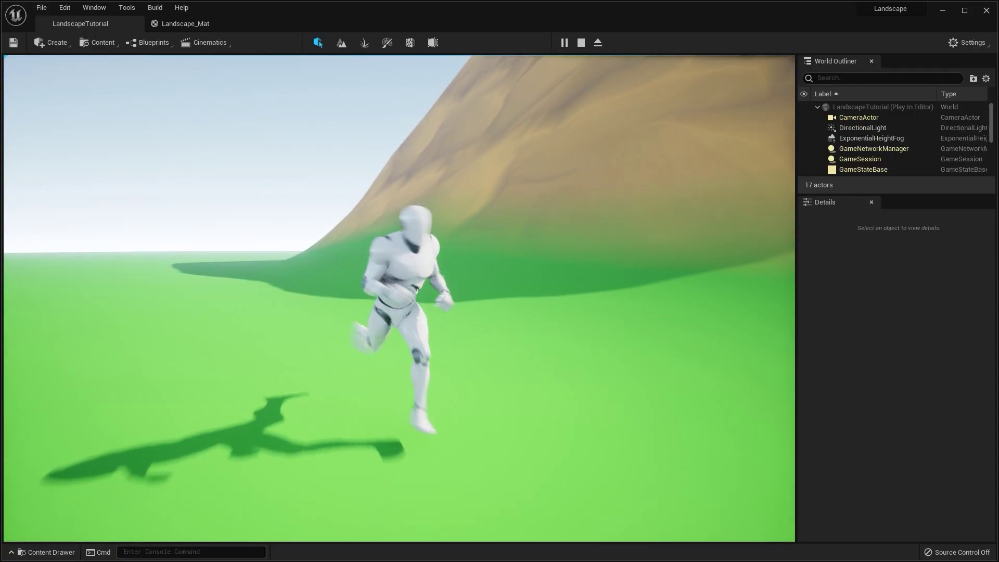
Run the character around the mountain's foot in play mode, stop playing, and examine the rock texture's scale from near and far.
key("w")
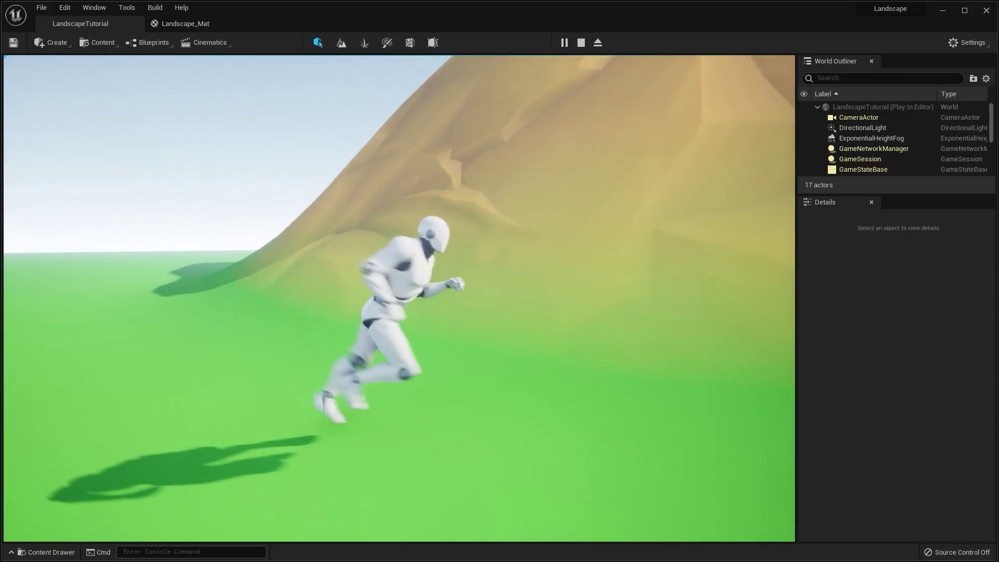
key("s")
key("a")
key("Escape")
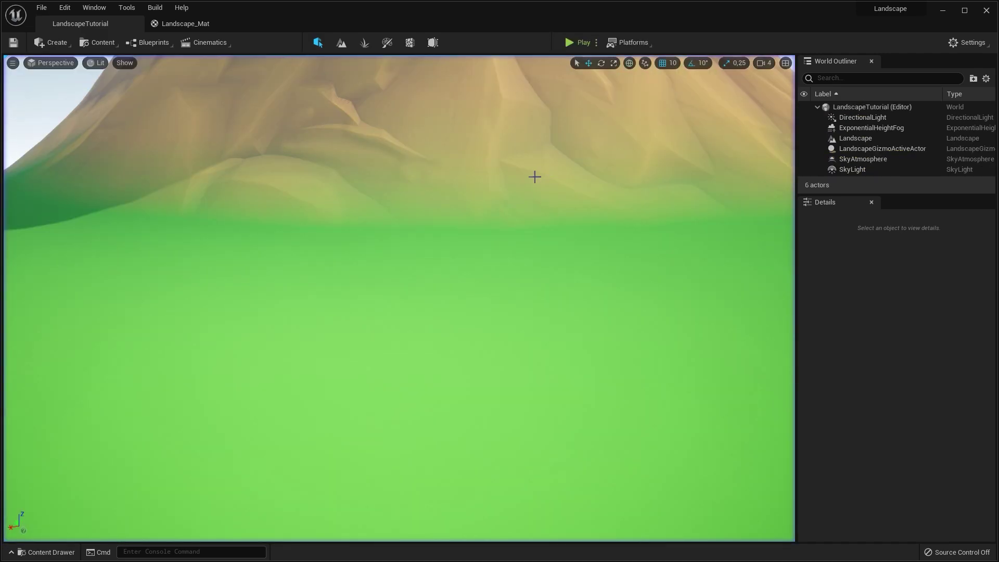
key("s")
key("a")
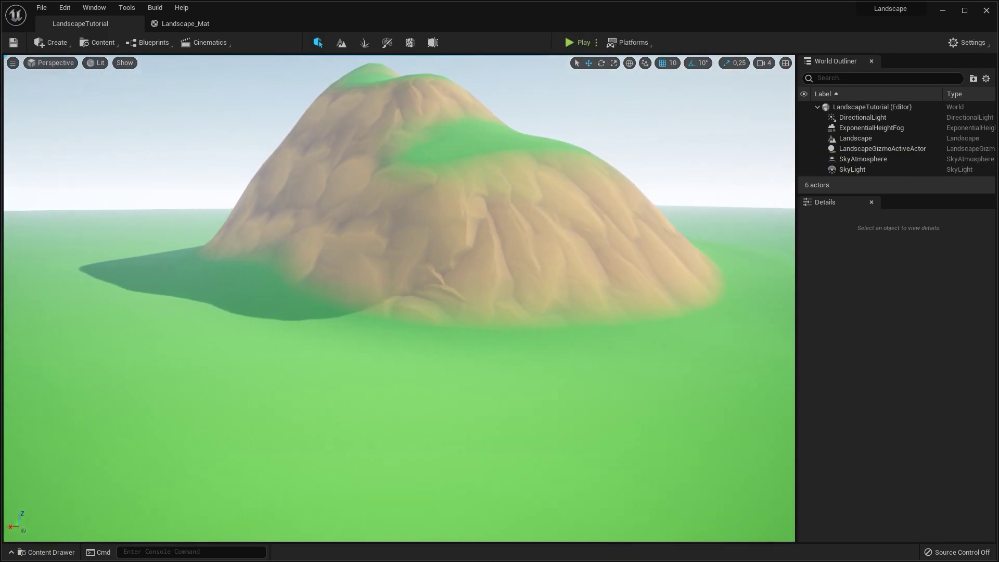
key("w")
key("w")
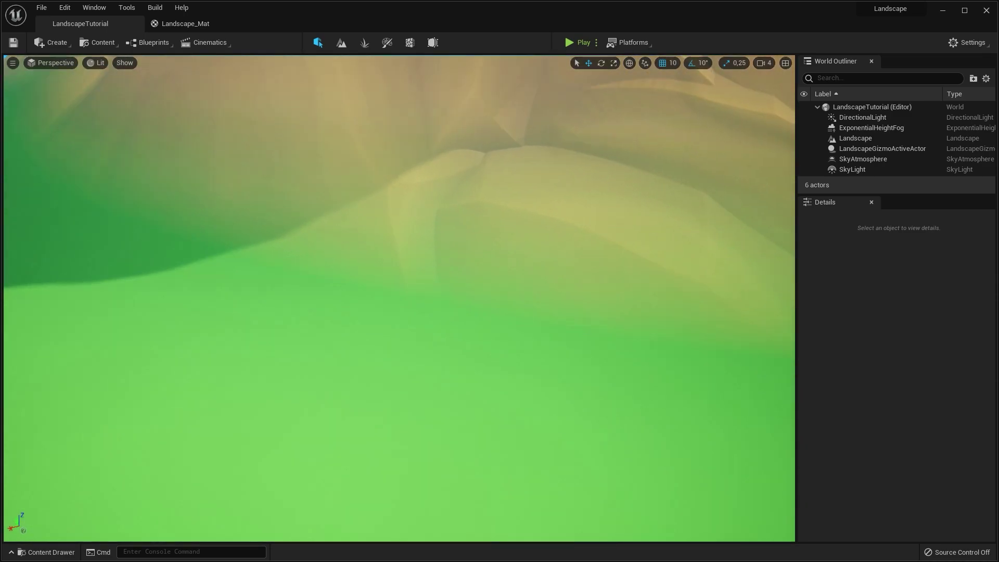
key("s")
right_click_drag(380, 296, 380, 296)
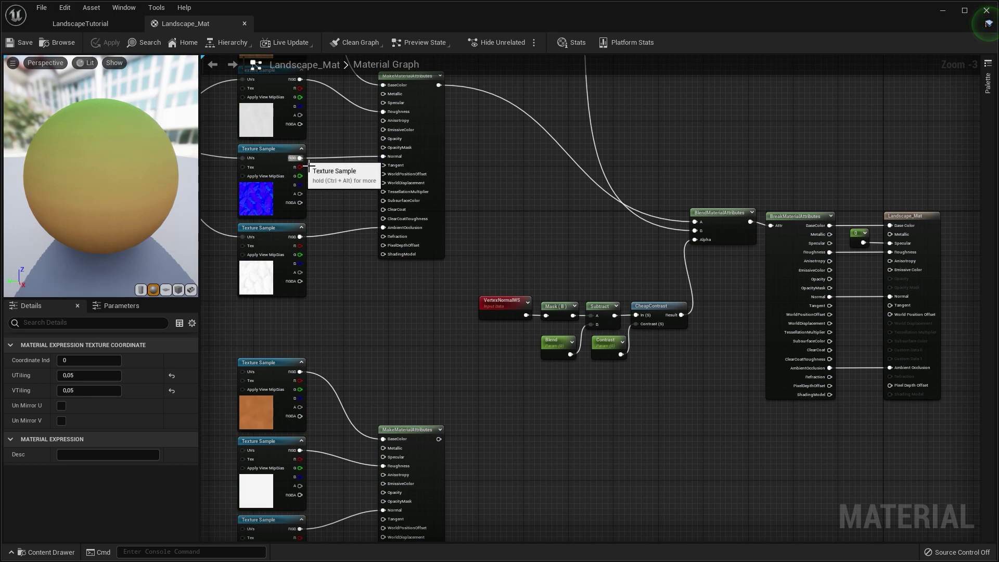
Add a Transform node from Tangent Space to World Space and feed it the rock normal texture's RGB output.
right_click(381, 298)
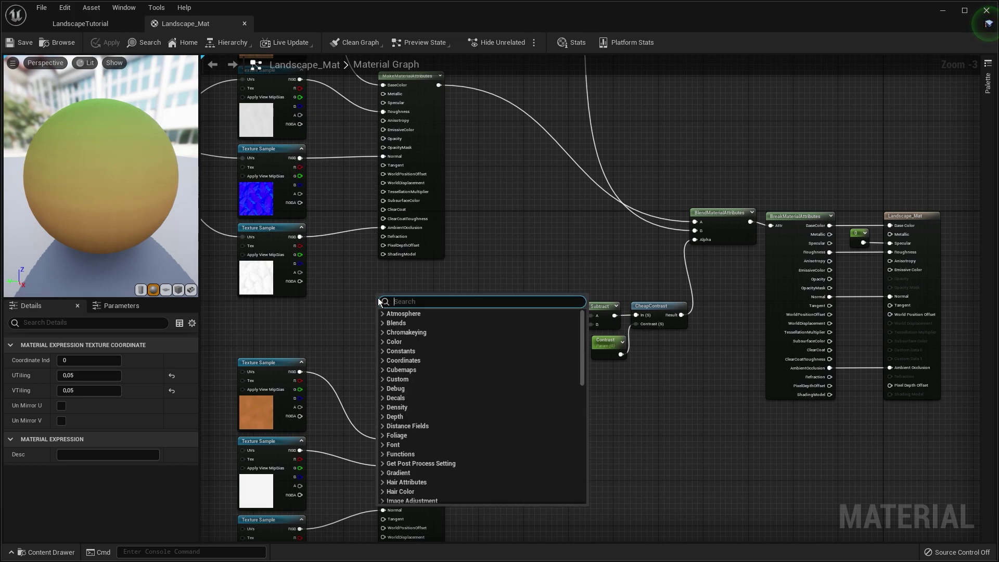
type("vec")
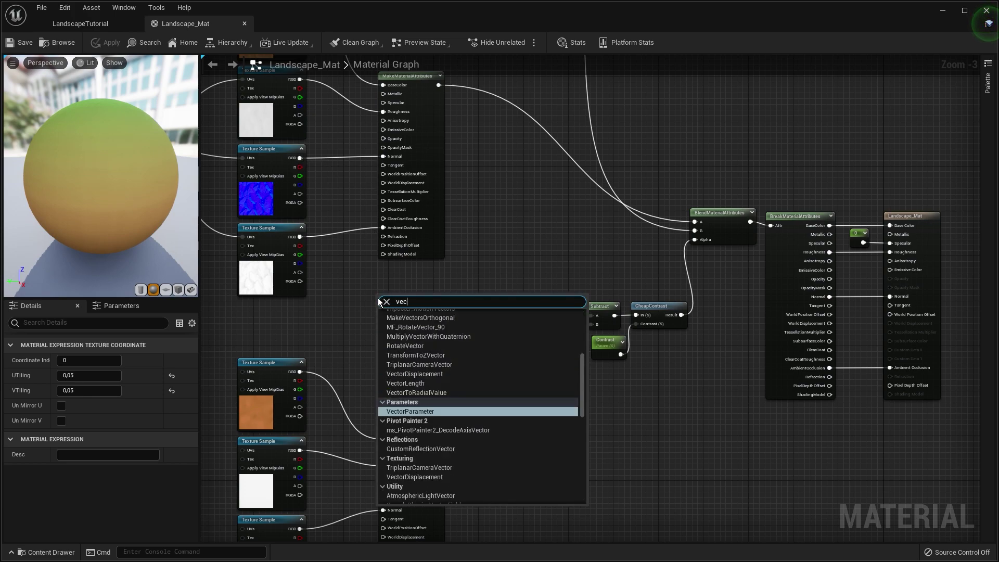
key("BackSpace")
key("BackSpace")
key("BackSpace")
type("trand")
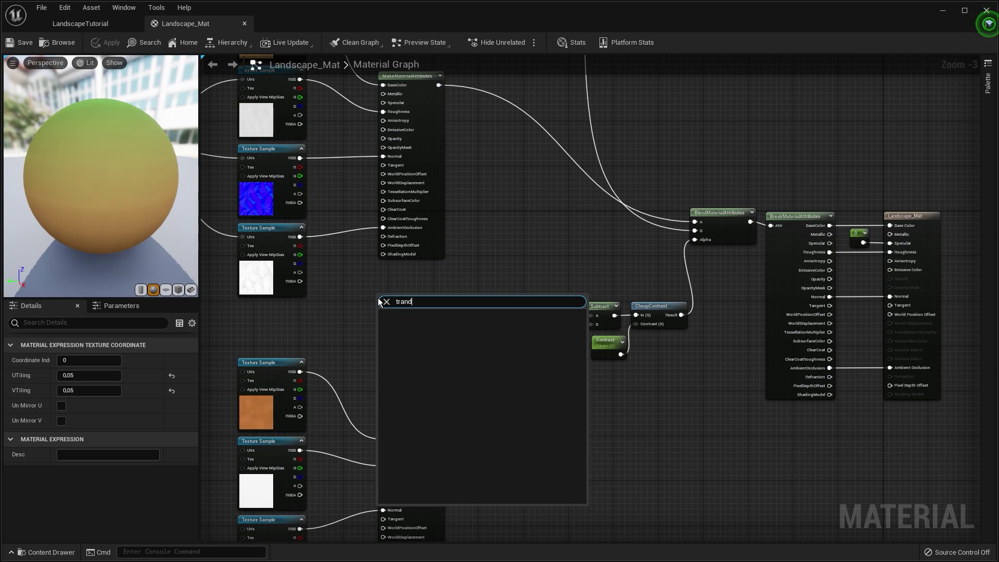
key("BackSpace")
type("sf")
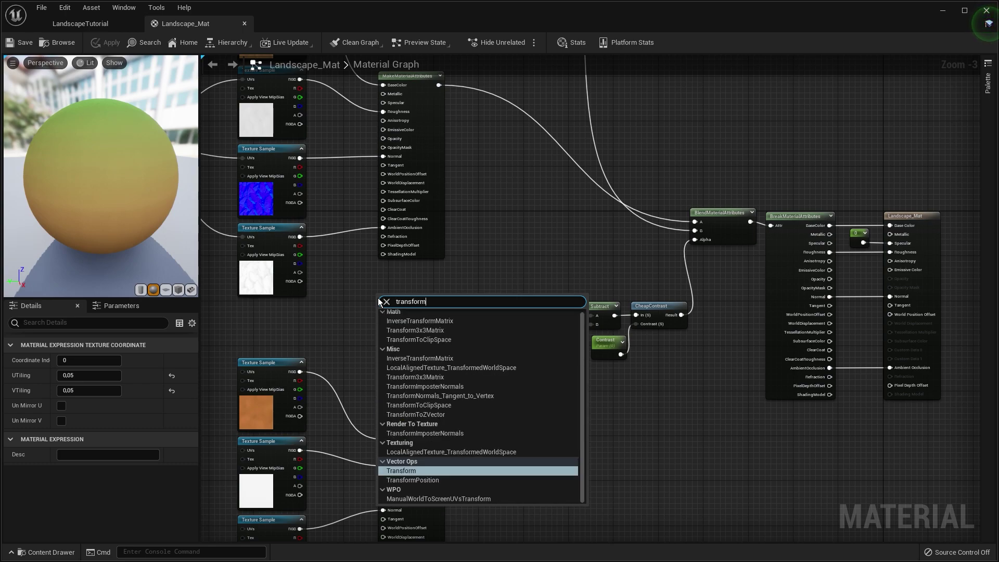
type("orm")
left_click(409, 471)
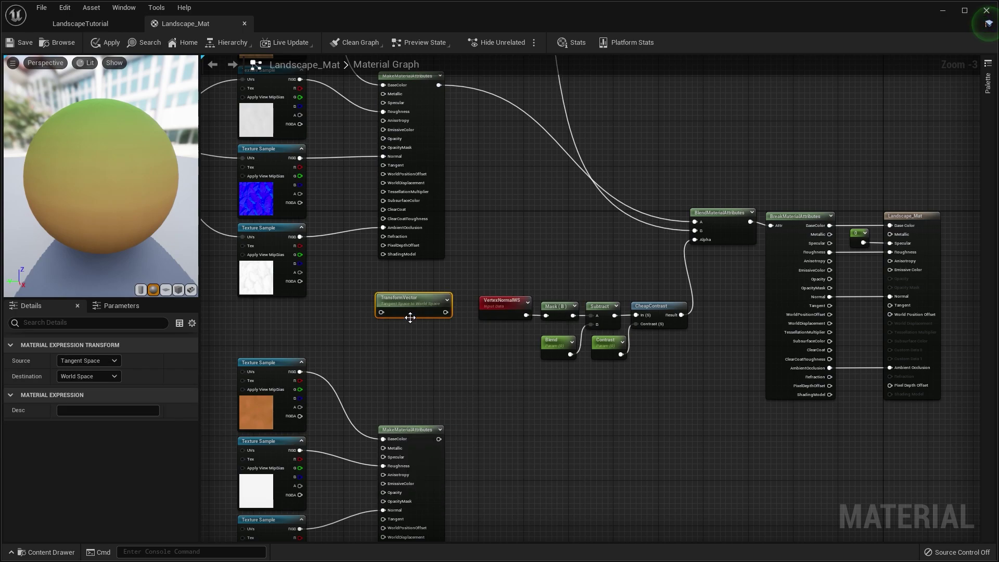
left_click_drag(300, 158, 386, 318)
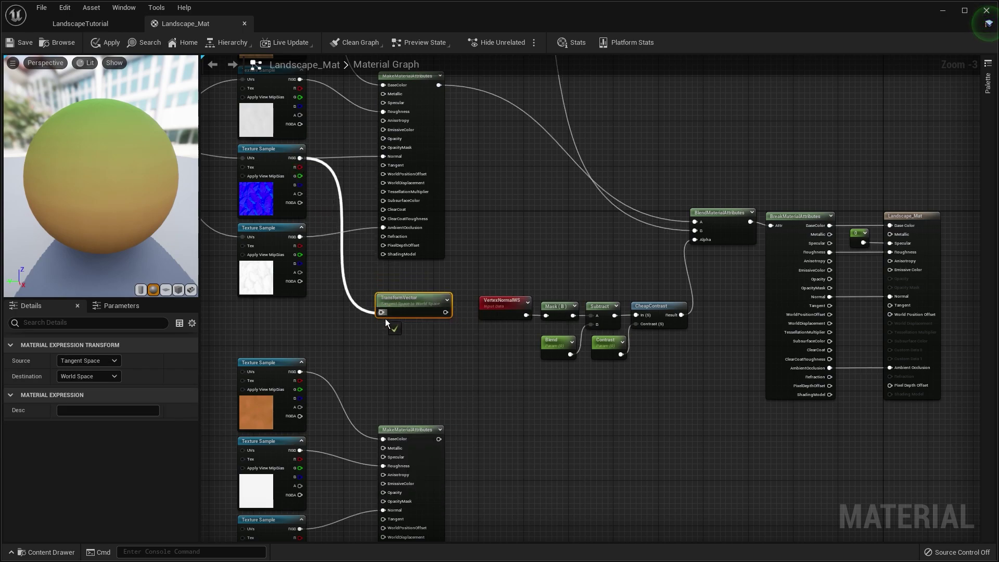
Feed the TransformVector output into the Mask (B) node in place of VertexNormalWS, and set the material instance's Contrast to 1.
scroll(385, 318, "up", 3)
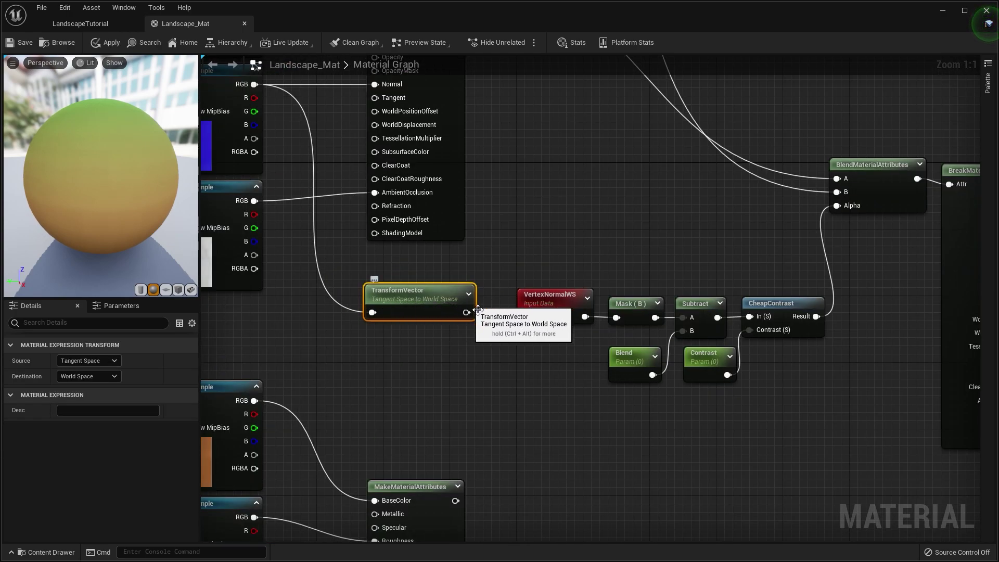
left_click_drag(466, 312, 620, 324)
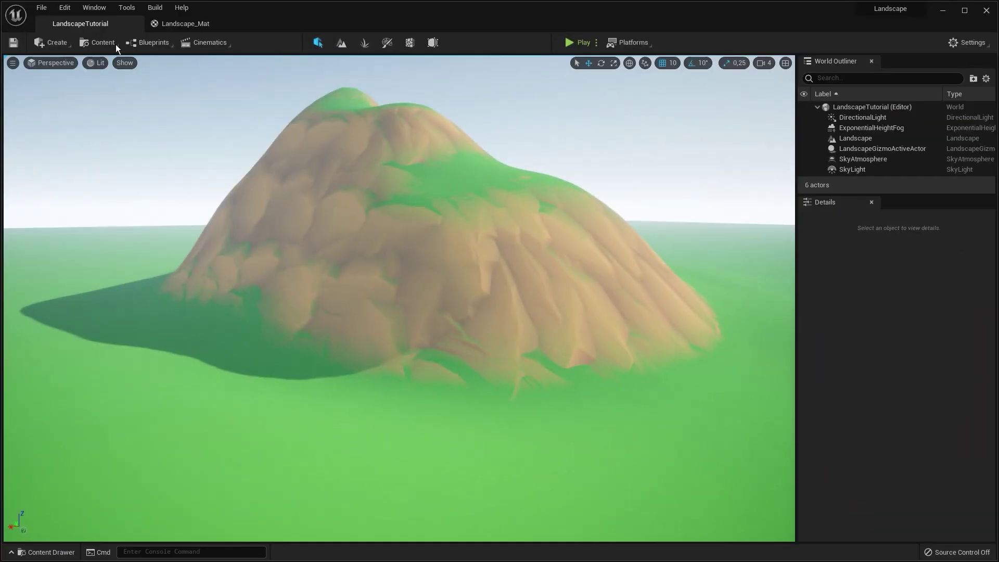
key("a")
right_click_drag(271, 193, 214, 187)
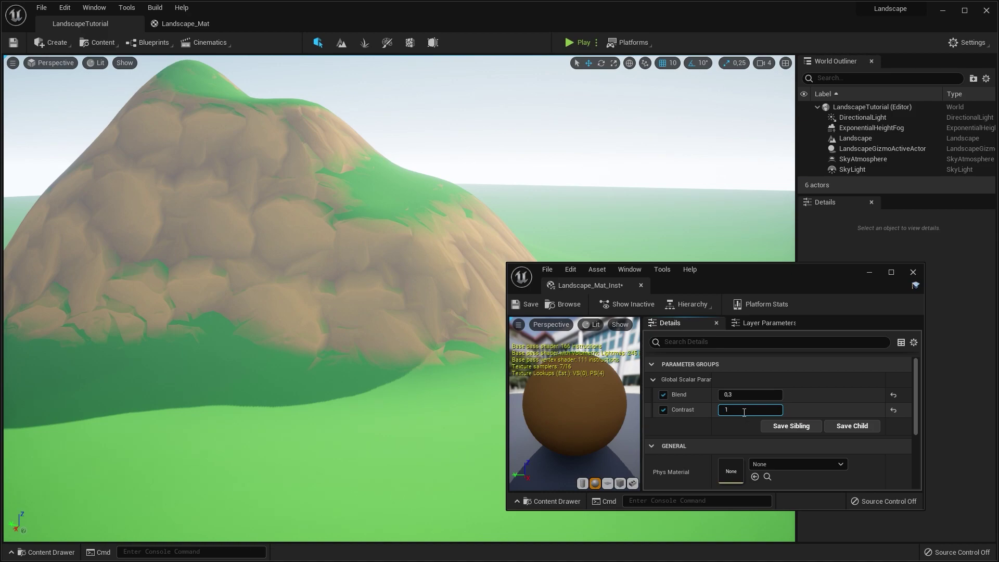
key("Return")
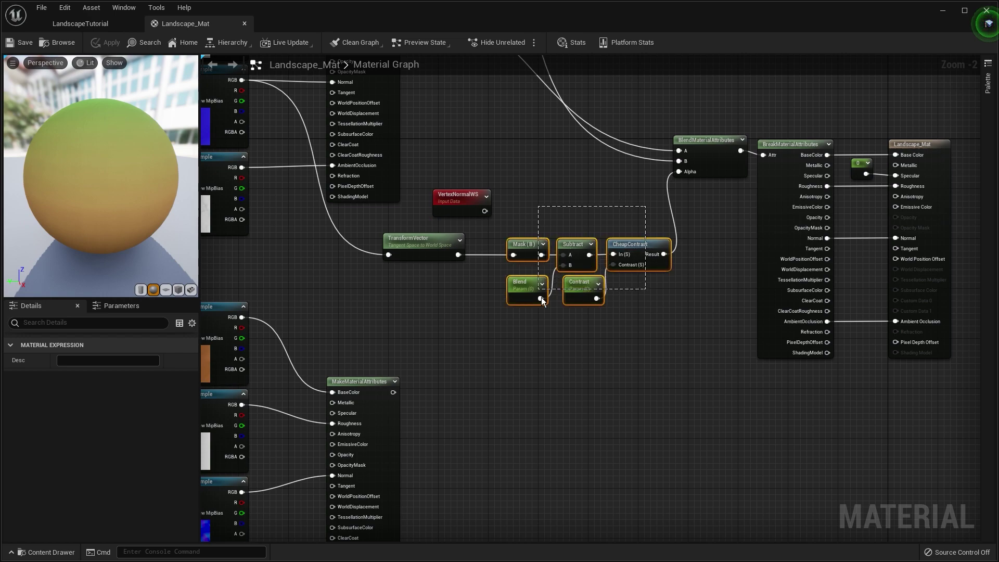
Duplicate the Mask (B), Subtract, CheapContrast, Blend and Contrast node group and place the copy directly below the original.
right_click_drag(518, 323, 529, 270)
key("ctrl+v")
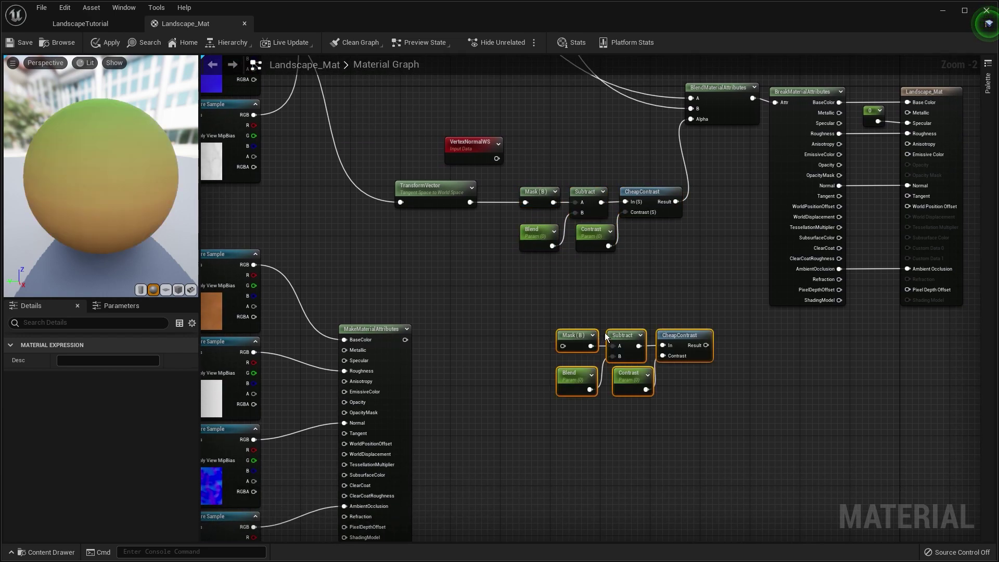
left_click_drag(676, 339, 641, 291)
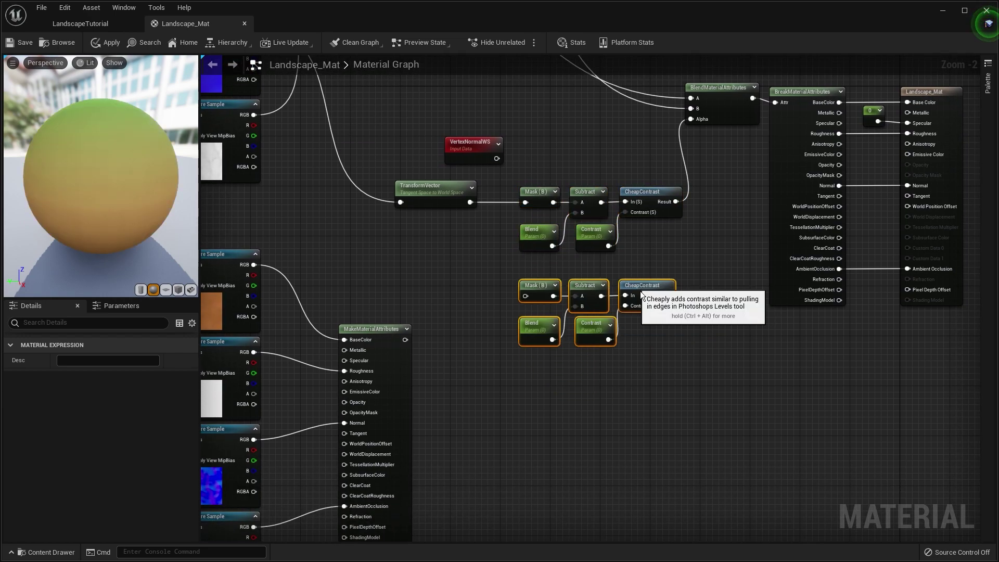
left_click(593, 235)
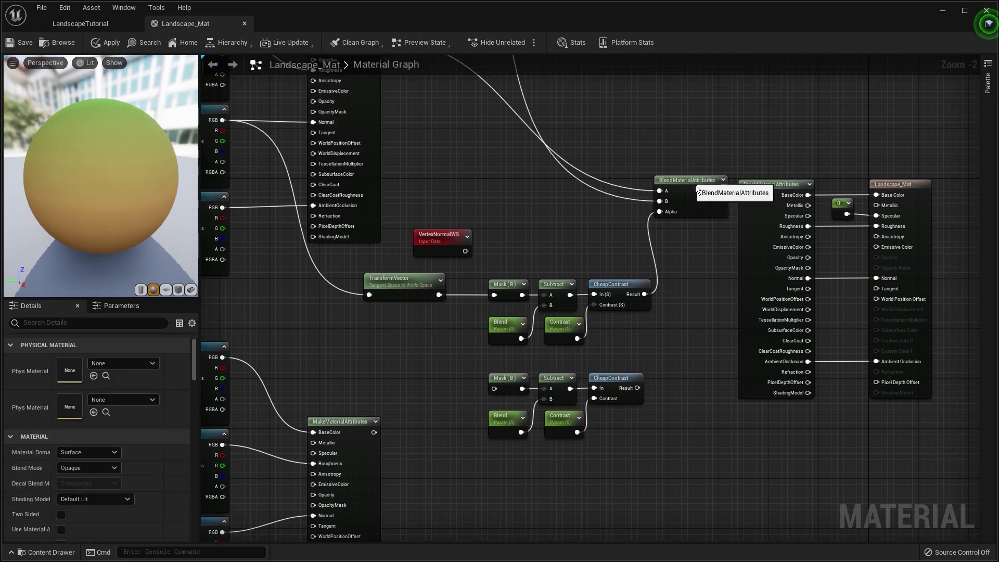
Duplicate the BlendMaterialAttributes node and shift the mask groups and blend nodes to make room for it.
left_click(686, 180)
key("ctrl+c")
key("ctrl+v")
scroll(573, 221, "down", 2)
right_click_drag(522, 212, 510, 273)
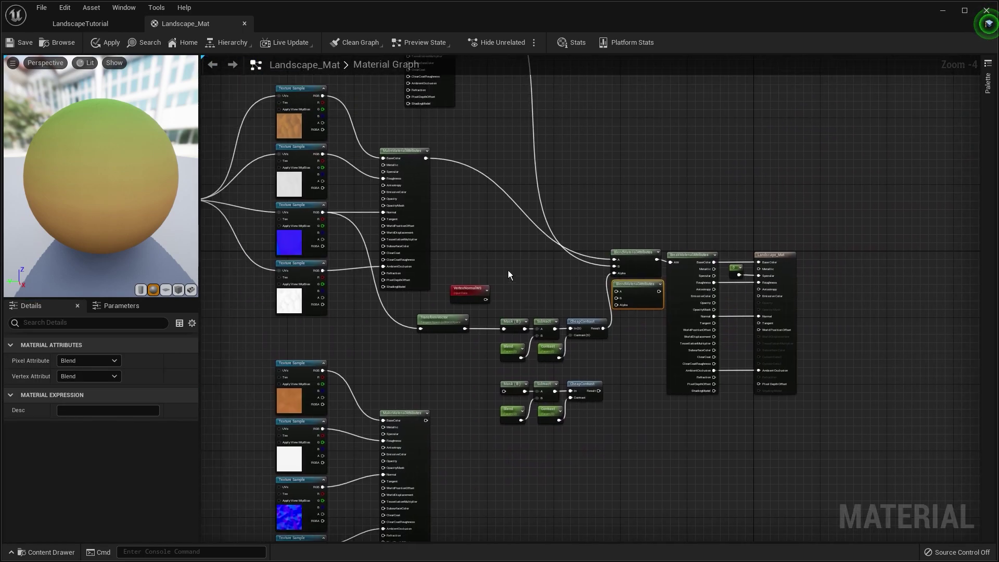
left_click_drag(591, 309, 514, 428)
left_click_drag(582, 324, 545, 324)
left_click_drag(629, 256, 585, 258)
left_click_drag(630, 297, 616, 302)
scroll(588, 310, "up", 2)
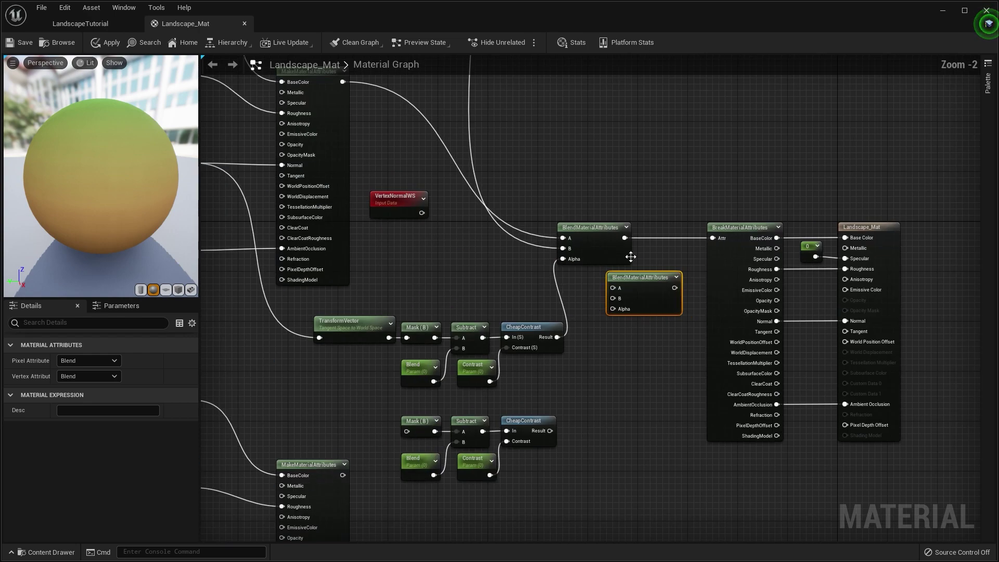
Wire the second BlendMaterialAttributes: lower MakeMaterialAttributes to A, the first blend's output to B, and the copied CheapContrast result to Alpha.
left_click_drag(625, 238, 614, 299)
left_click(674, 263)
right_click_drag(643, 241, 612, 238)
right_click_drag(543, 383, 601, 307)
left_click_drag(369, 397, 640, 210)
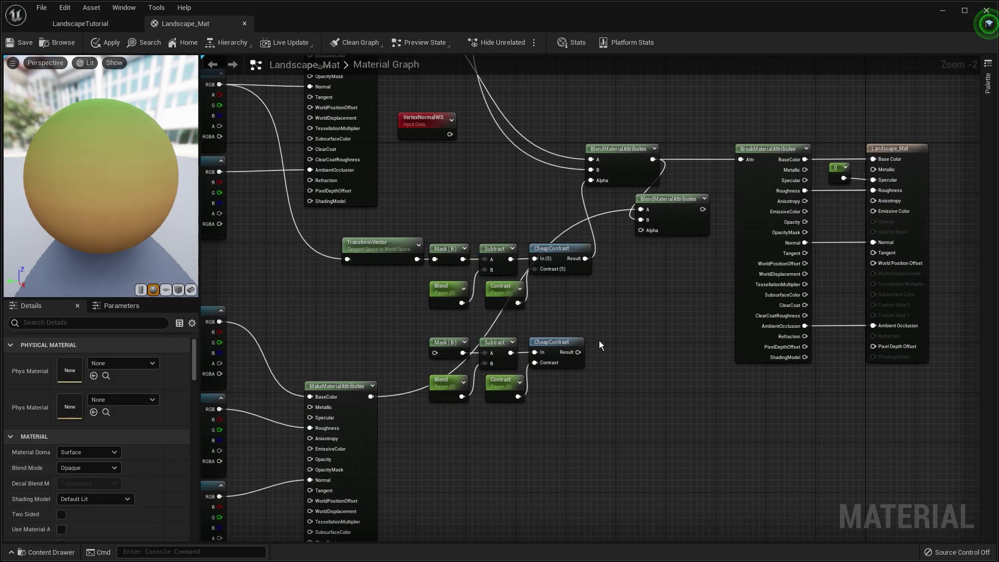
left_click_drag(576, 353, 640, 231)
Rename the copied parameters Blend D and Contrast D, and route the second blend's output into BreakMaterialAttributes.
right_click_drag(527, 378, 518, 380)
left_click(504, 384)
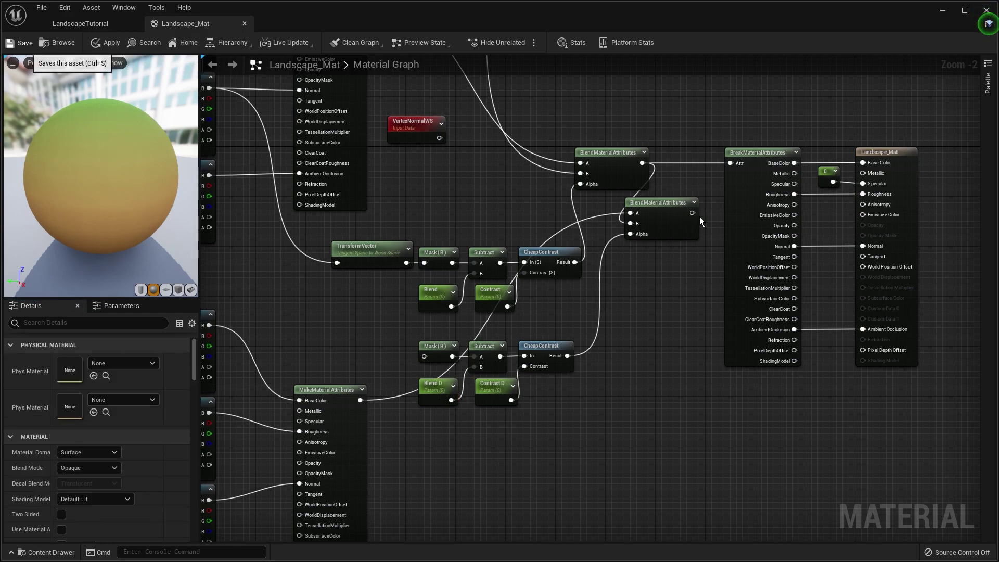
left_click(25, 46)
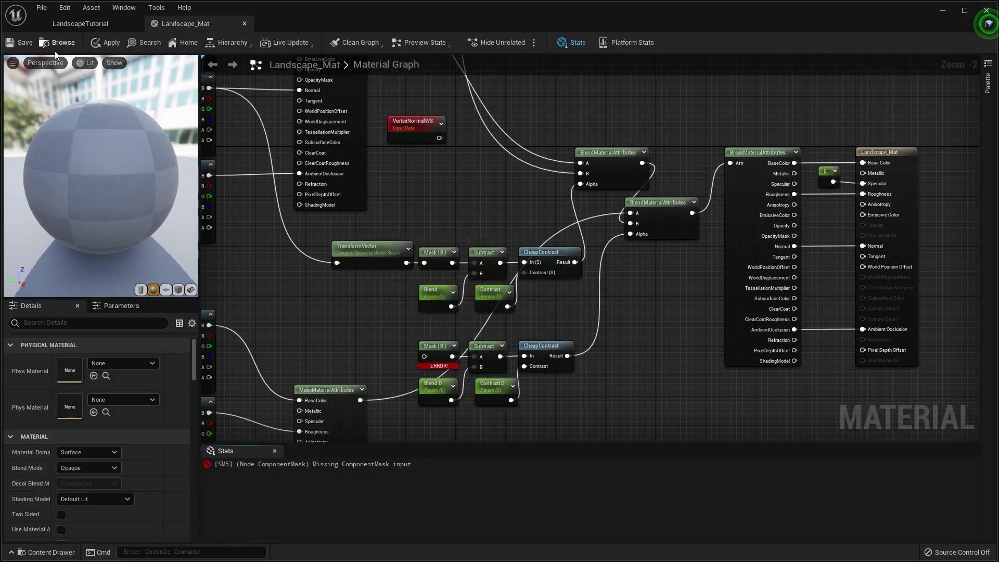
Move the TransformVector node down, connect it to the second Mask (B) as well, and apply and save the material.
left_click(638, 246)
right_click_drag(391, 345, 432, 330)
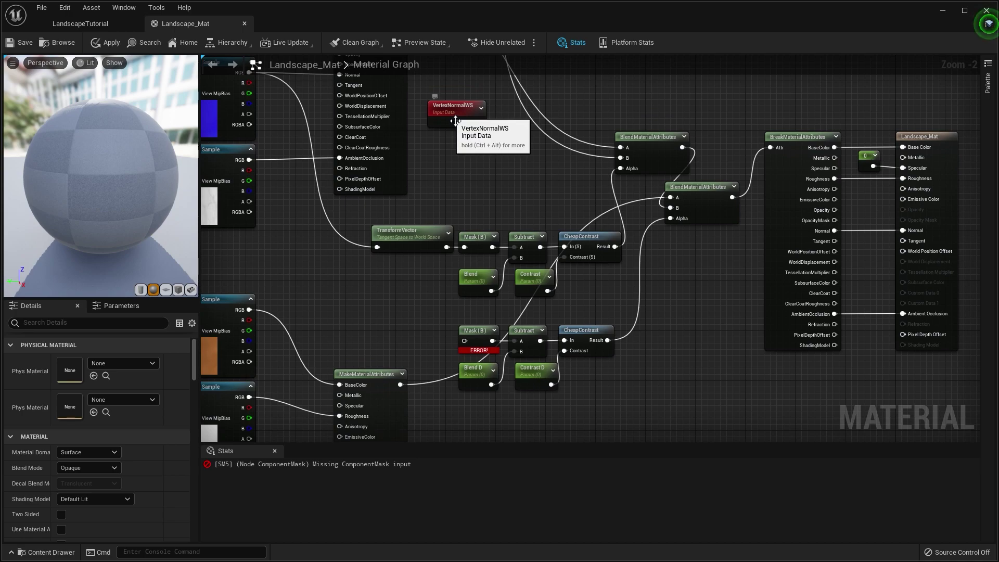
left_click(455, 121)
right_click_drag(456, 168, 501, 168)
left_click_drag(472, 239, 509, 339)
right_click_drag(495, 301, 424, 312)
left_click(105, 42)
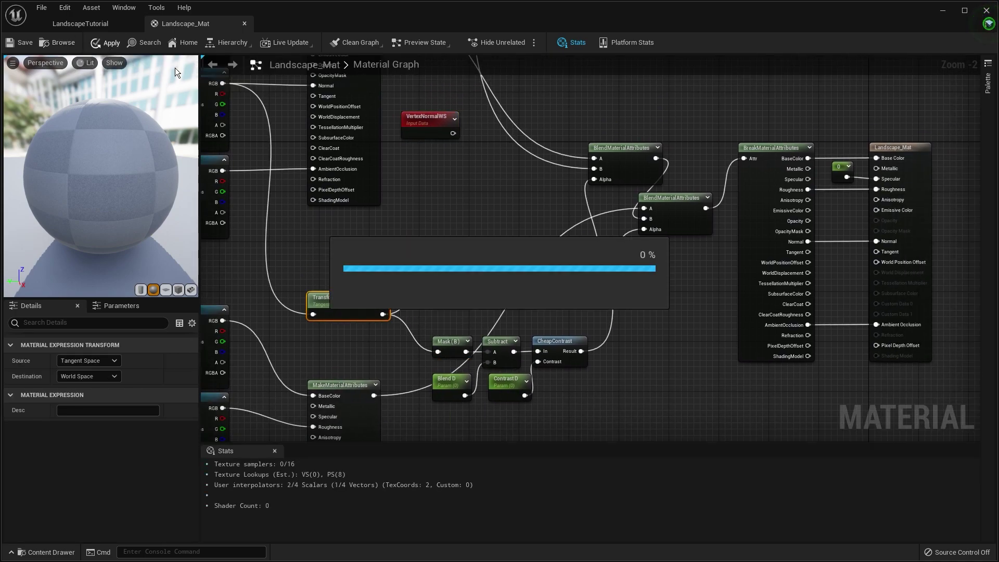
left_click(23, 44)
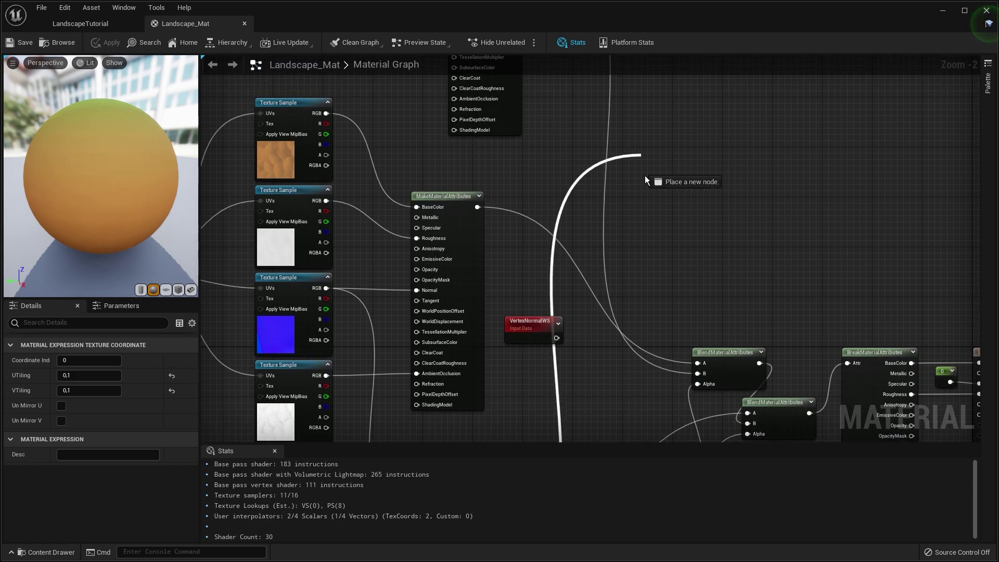
Feed the lower texture group's attributes into the first blend's A, and the rock attributes into the second blend's A.
left_click_drag(645, 176, 607, 321)
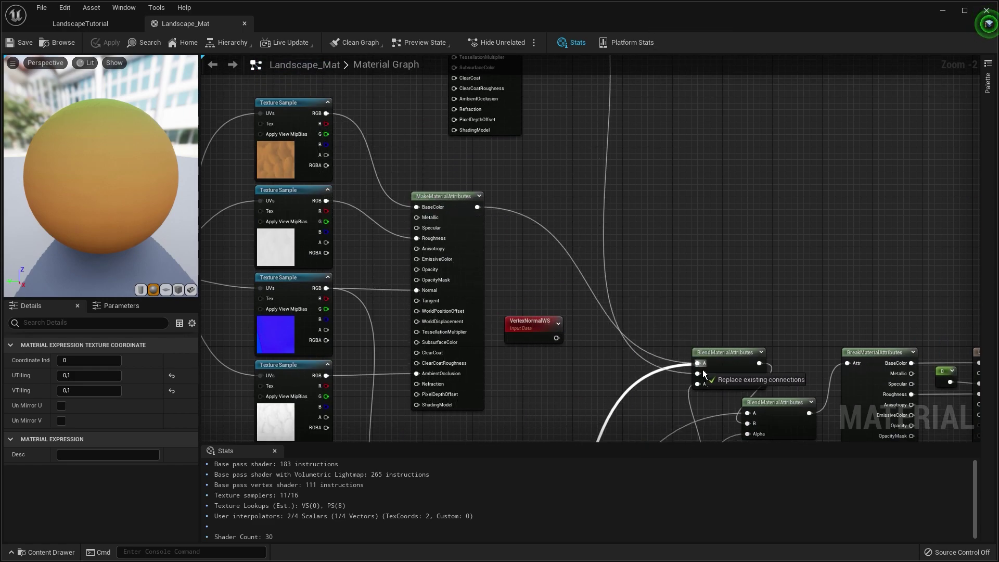
left_click_drag(703, 371, 701, 367)
right_click_drag(636, 354, 502, 226)
right_click_drag(366, 94, 380, 130)
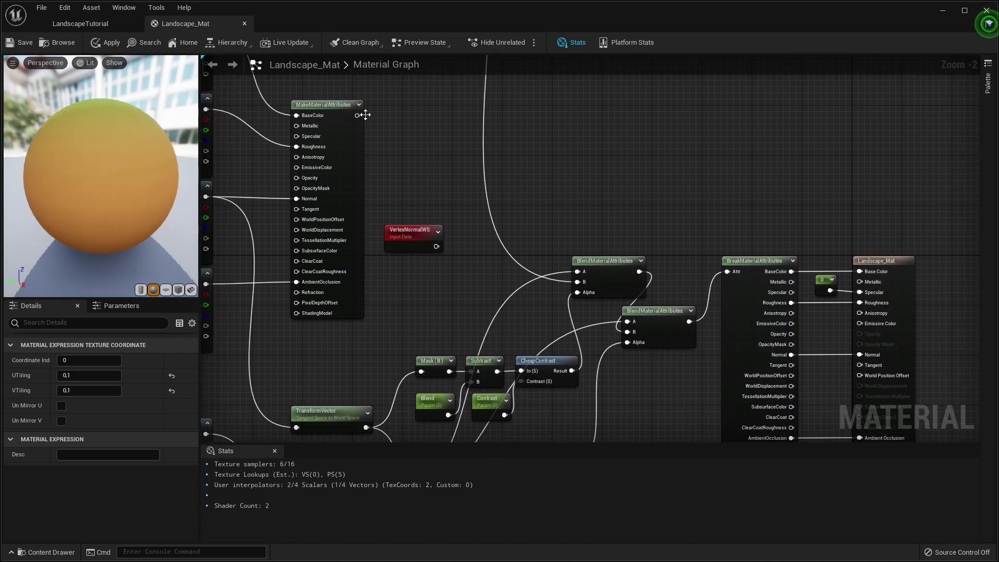
left_click_drag(357, 115, 634, 331)
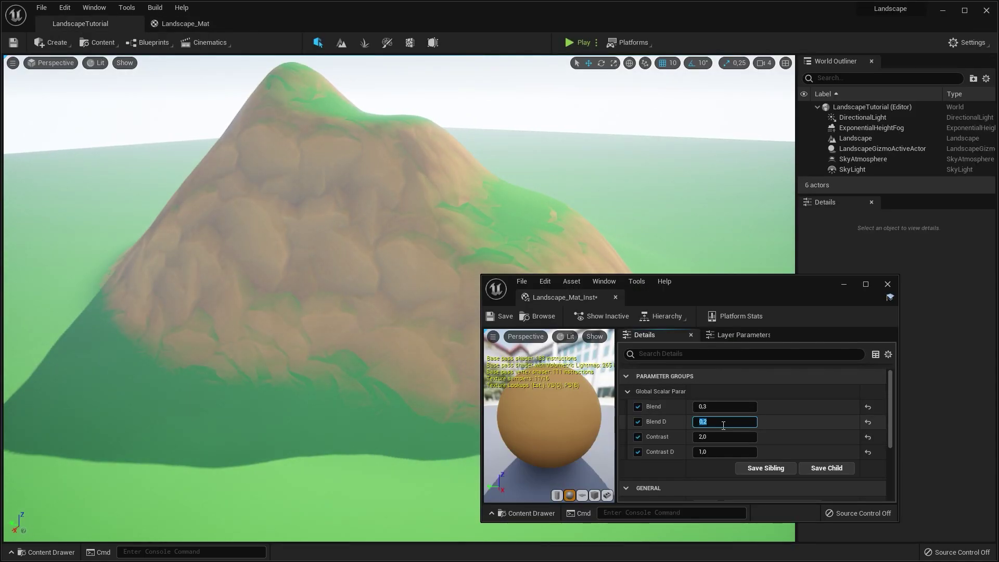
Tune the material instance to Blend 0.25, Blend D 0.2, Contrast 3.0 and Contrast D 1.0 while checking the mountain.
left_click(725, 408)
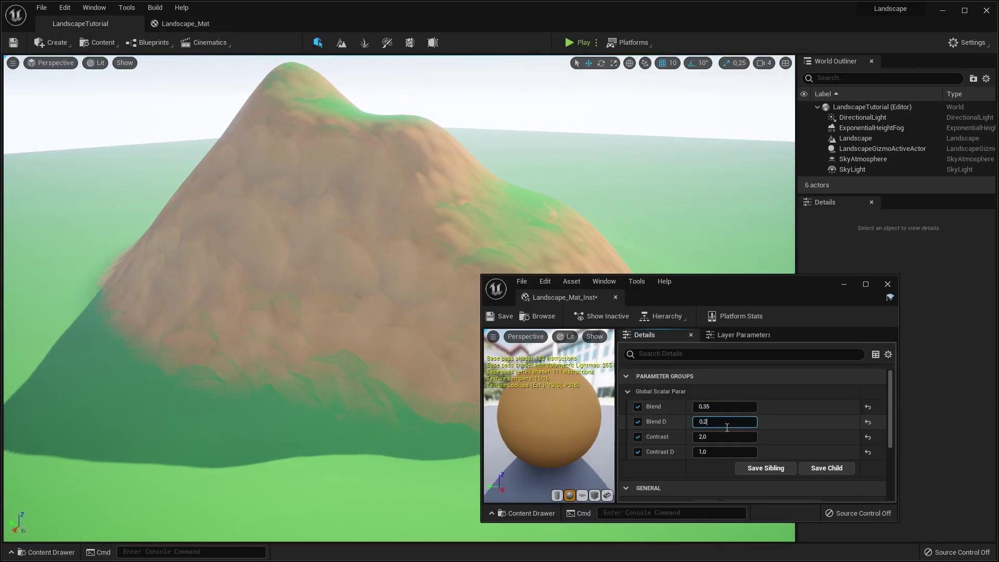
type("5")
key("Return")
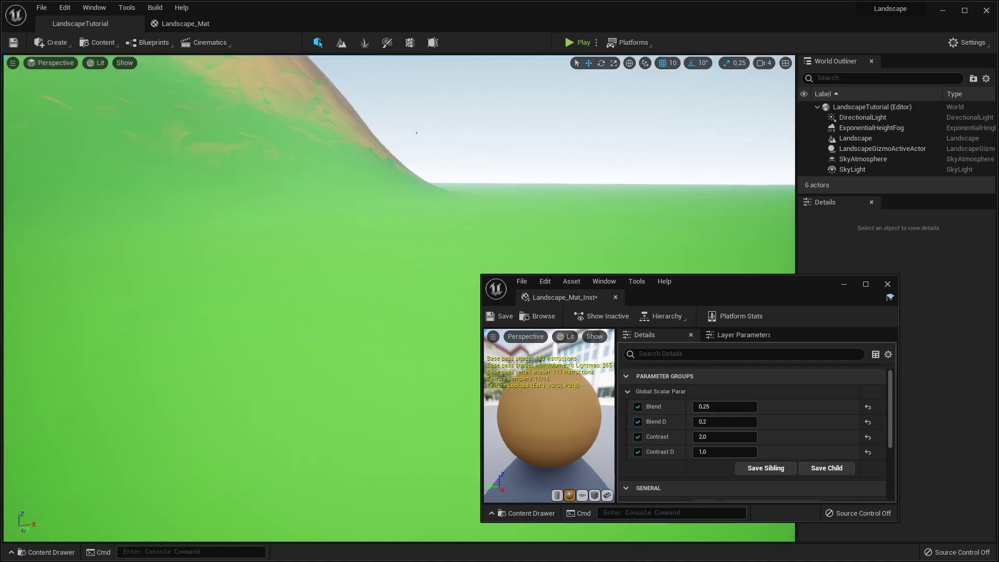
left_click(721, 453)
type("2")
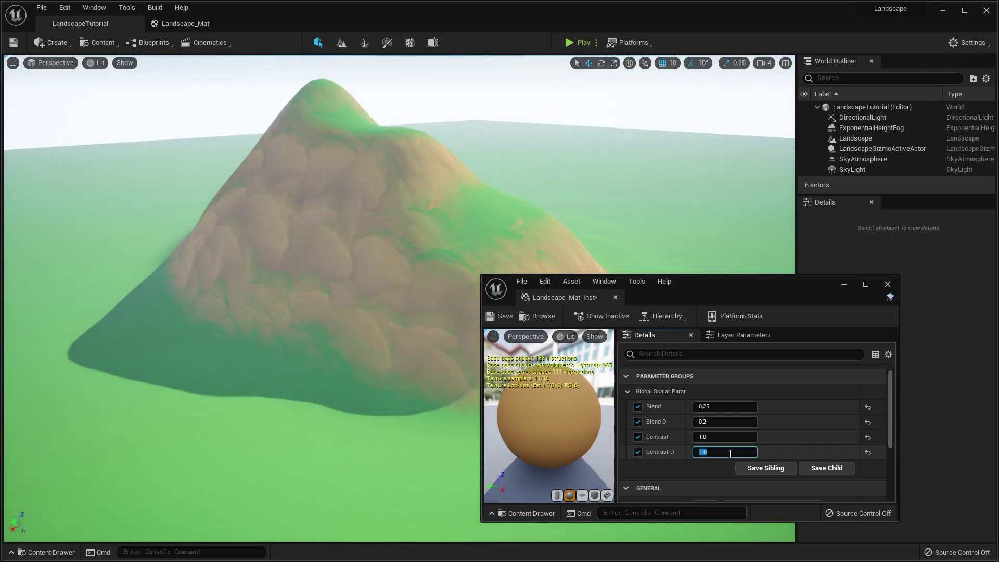
type("0")
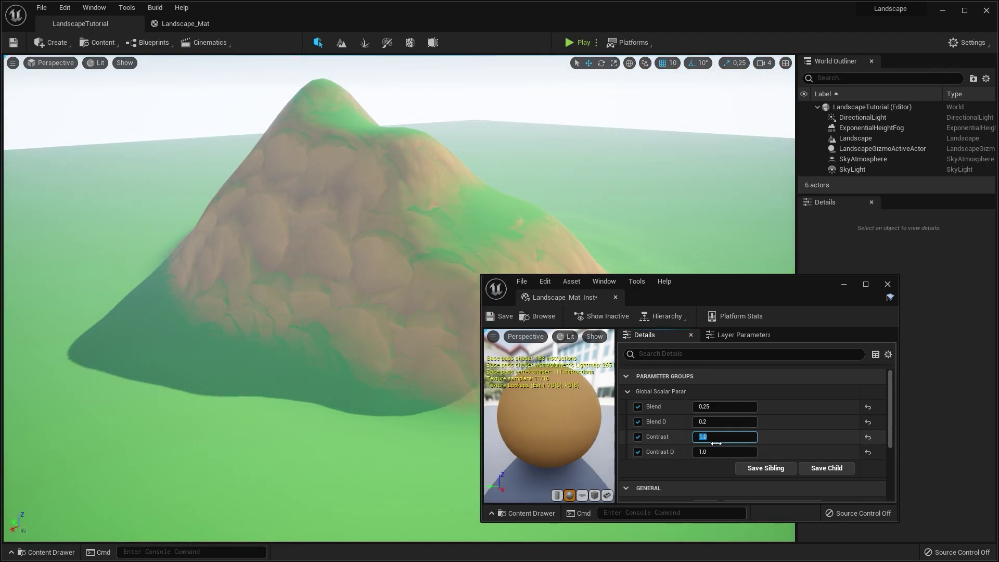
right_click_drag(333, 260, 468, 249)
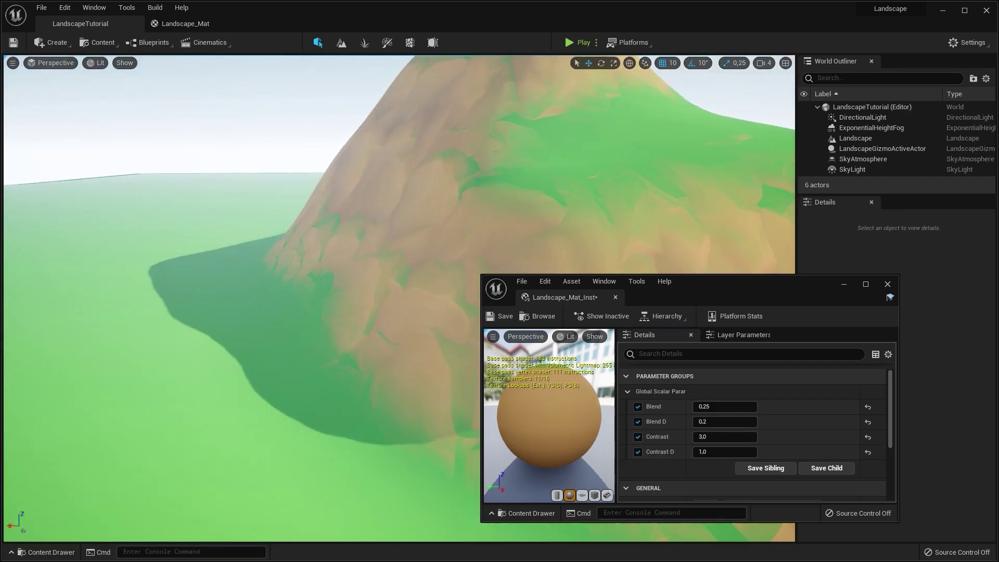
Sculpt two new mountains near the existing one with tool strength 0.3 and brush size 2048.
key("shift+2")
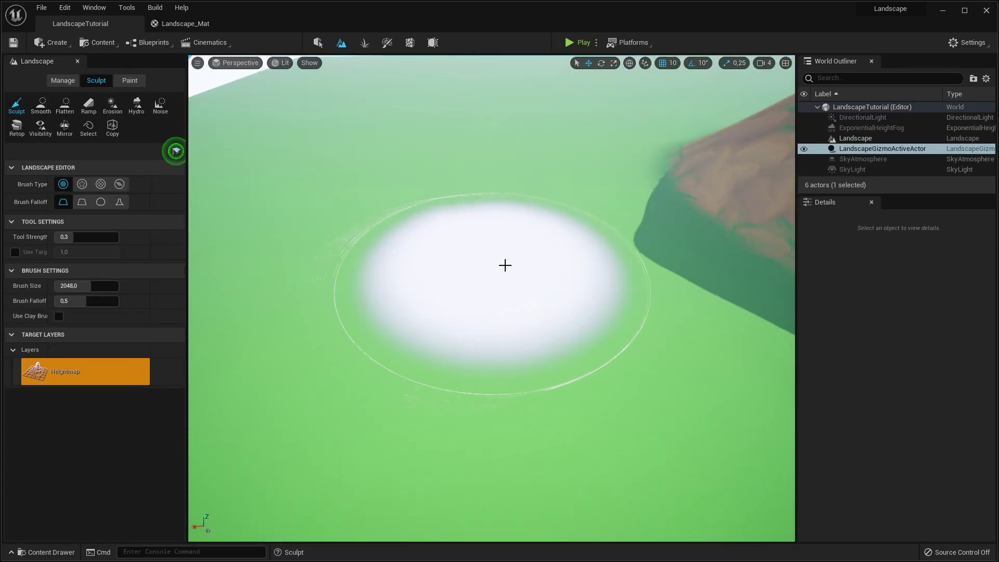
left_click_drag(504, 264, 457, 247)
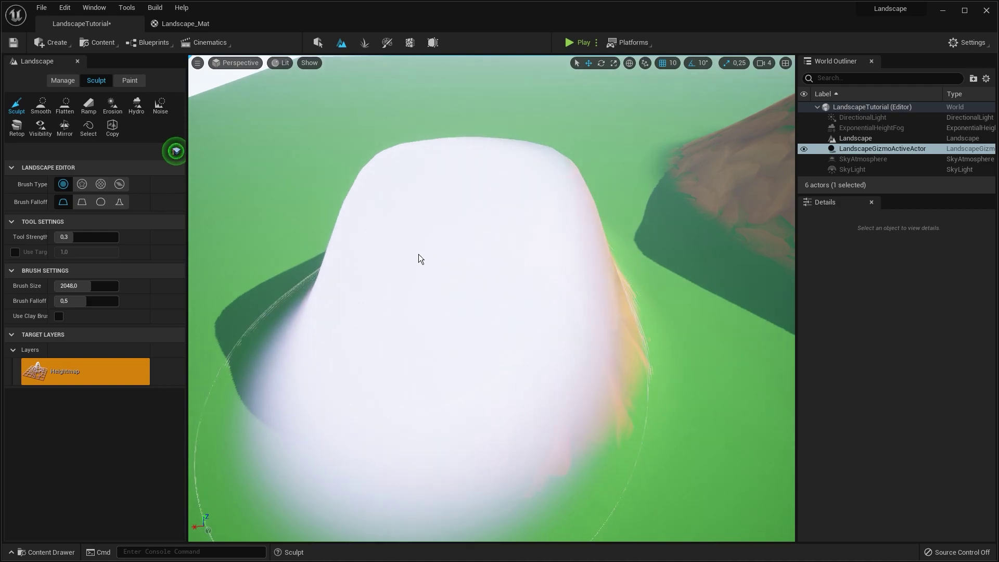
right_click_drag(420, 259, 420, 259)
right_click_drag(746, 152, 746, 153)
right_click_drag(474, 281, 474, 281)
left_click_drag(399, 314, 366, 355)
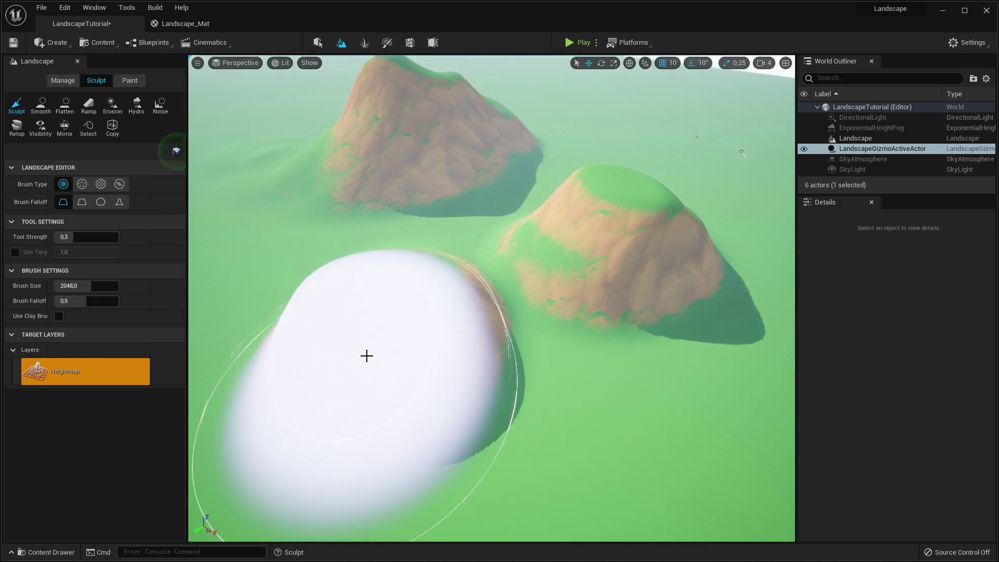
Reduce the sculpt brush size, raise more terrain around the new mountains, and examine how the materials blend on their slopes.
right_click_drag(314, 271, 314, 272)
left_click_drag(98, 286, 77, 286)
mouse_move(501, 366)
left_mouse_down()
mouse_move(542, 452)
mouse_move(413, 357)
left_mouse_up()
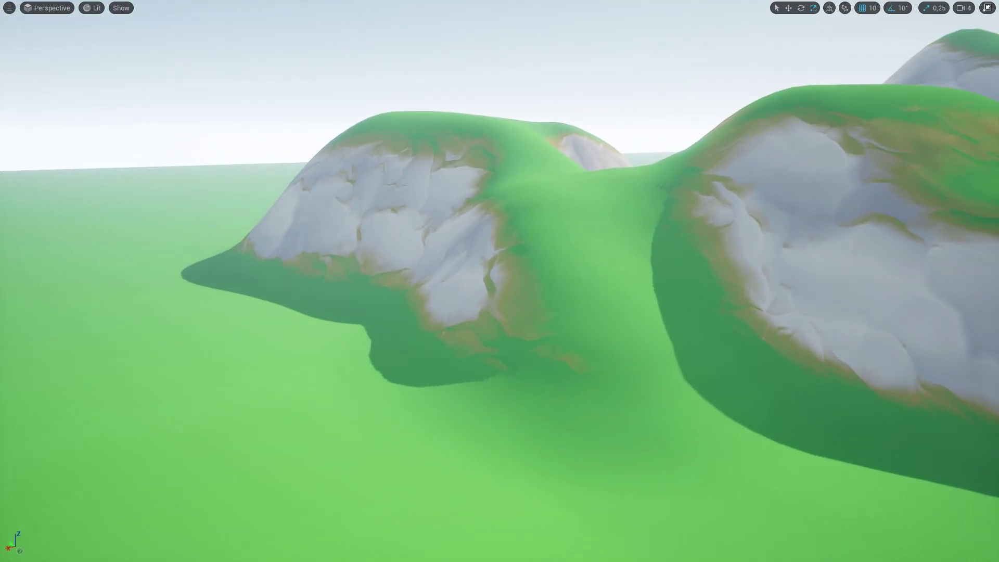
right_click_drag(499, 282, 581, 281)
right_click_drag(456, 282, 461, 281)
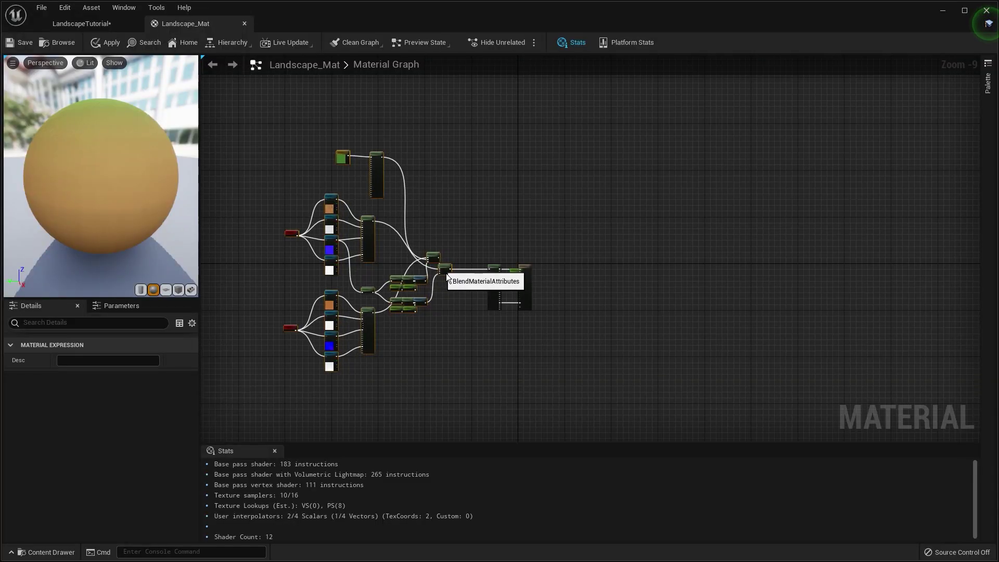
Add a LandscapeLayerBlend node to the material graph between the second blend and BreakMaterialAttributes.
left_click(458, 272)
scroll(461, 270, "up", 8)
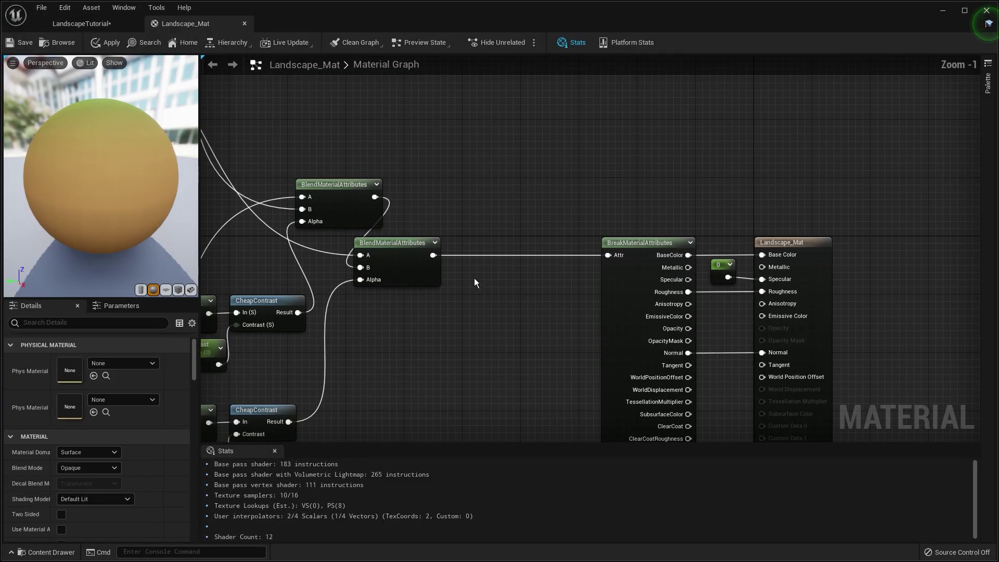
right_click(506, 227)
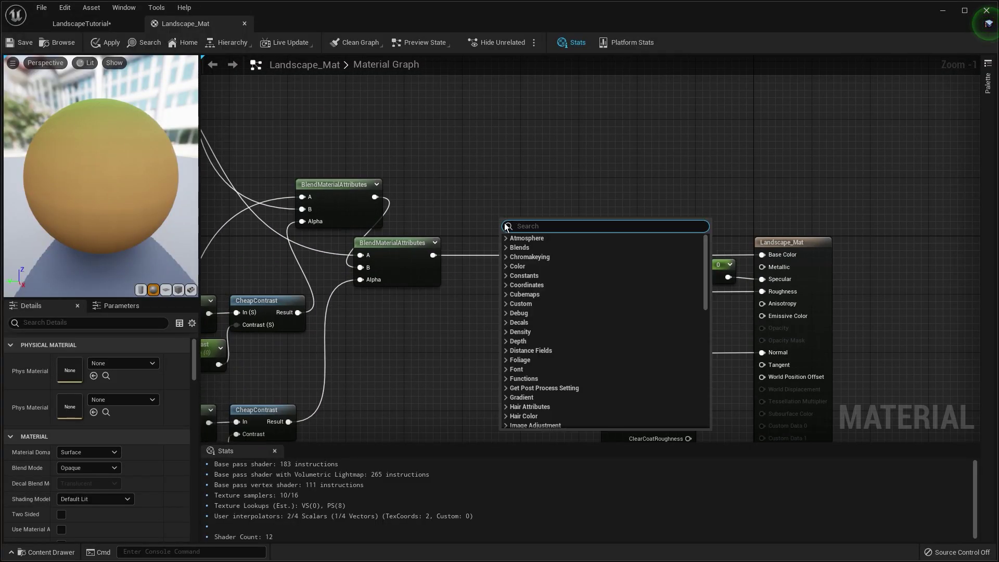
type("la")
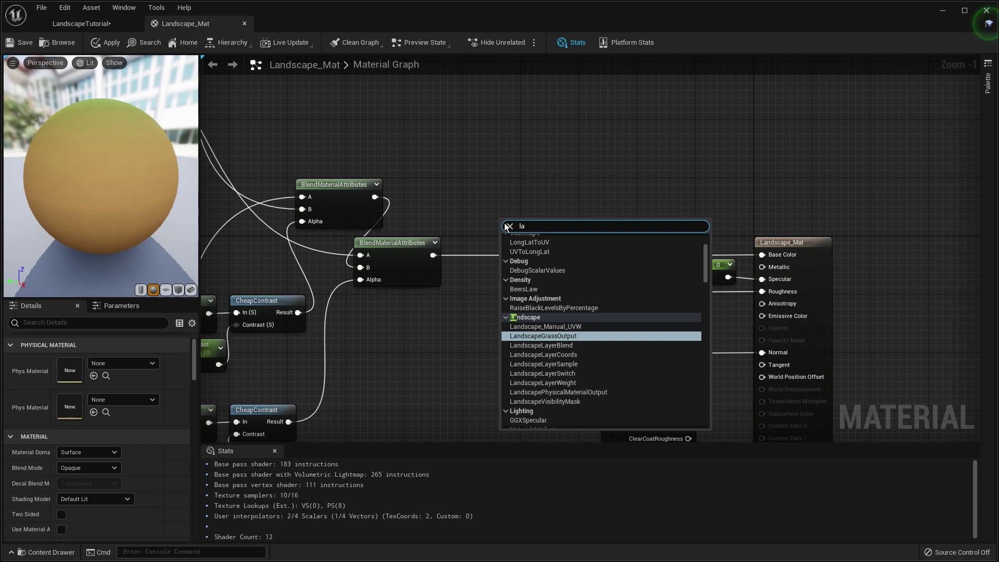
type("nd")
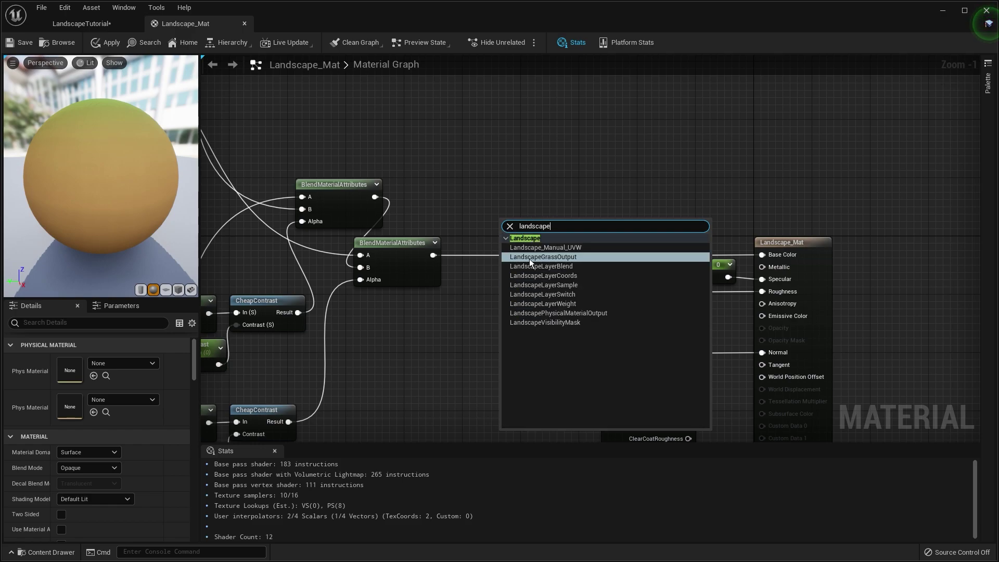
type("scape")
left_click(534, 266)
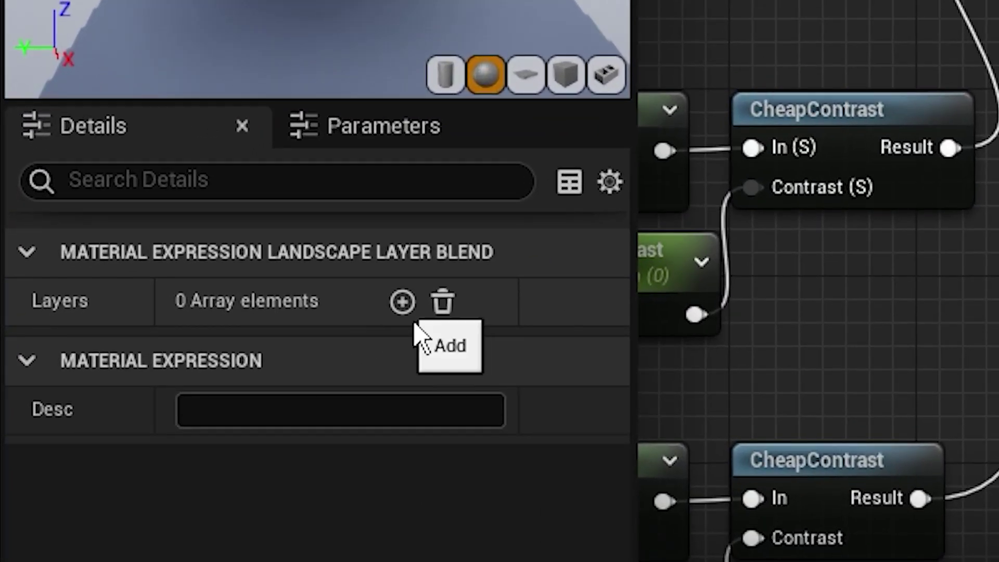
Add a first layer to the LandscapeLayerBlend node and name it Auto.
left_click(127, 360)
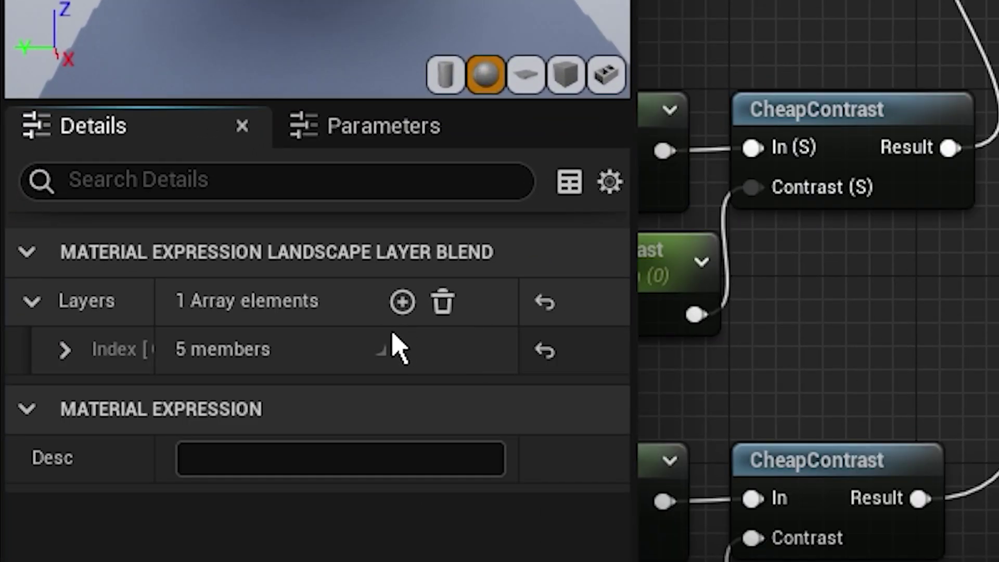
left_click(67, 350)
left_click(274, 402)
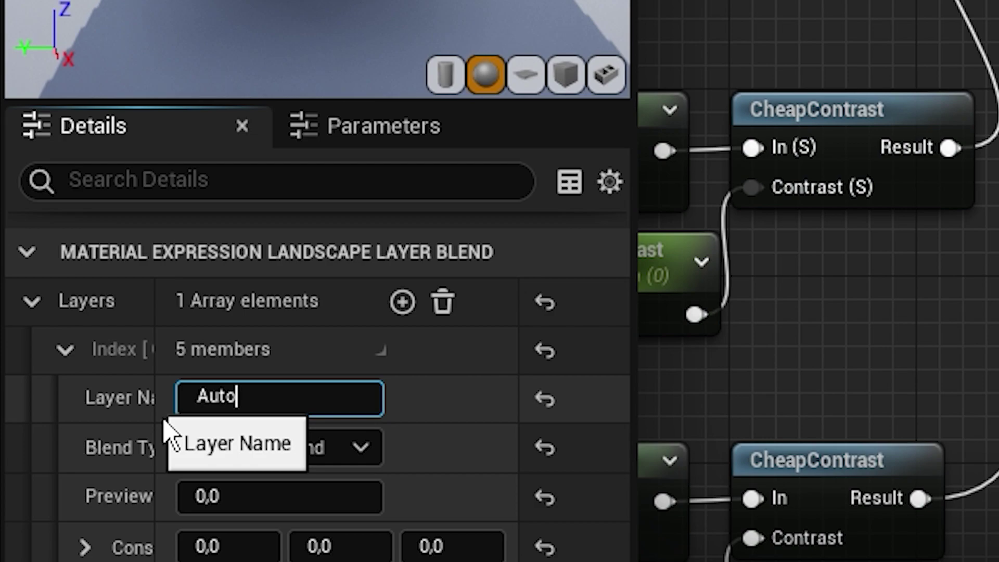
key("Return")
Add a second layer to the Layer Blend node and name it Dirt.
left_click(402, 301)
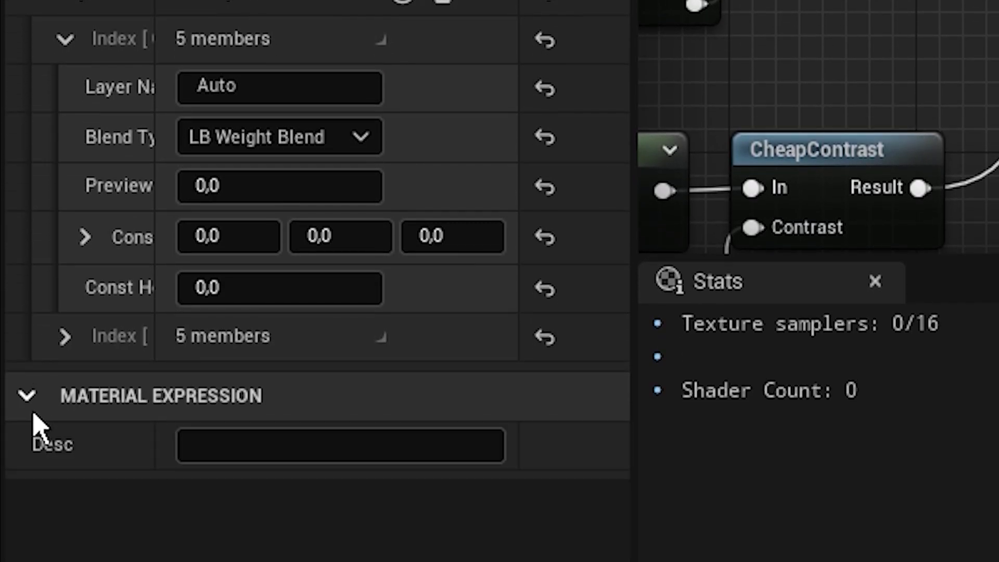
left_click(111, 340)
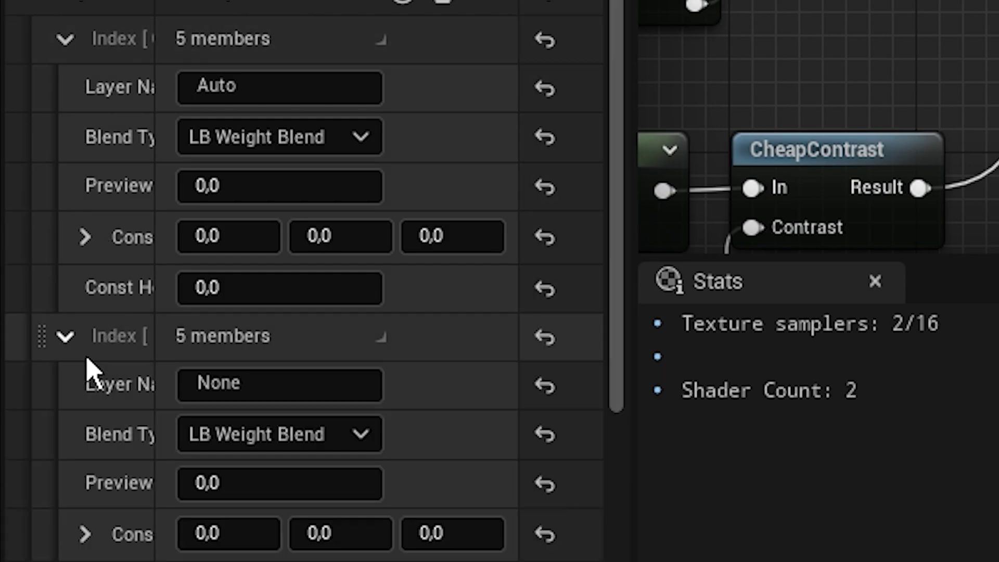
left_click(271, 396)
type("Dirt")
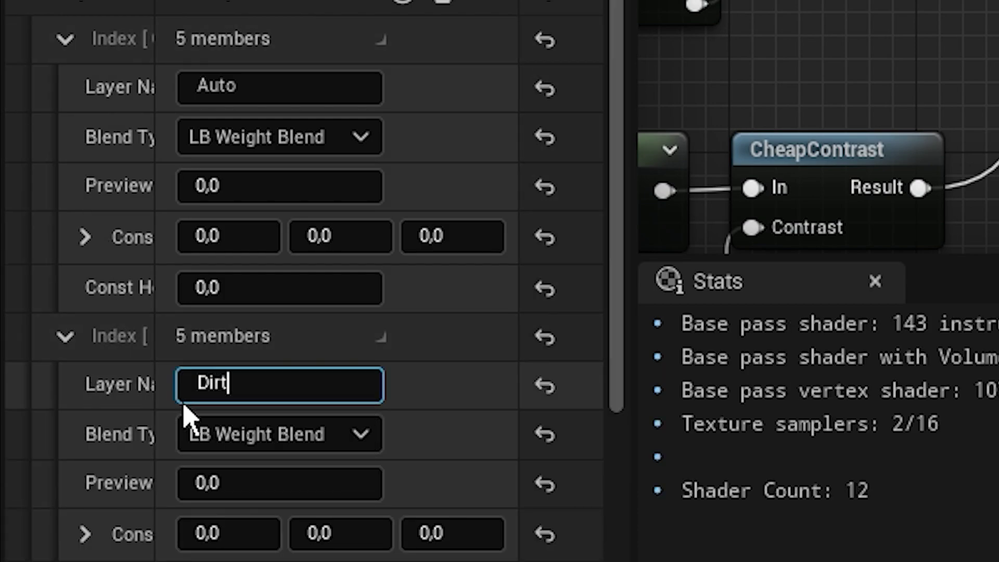
key("Return")
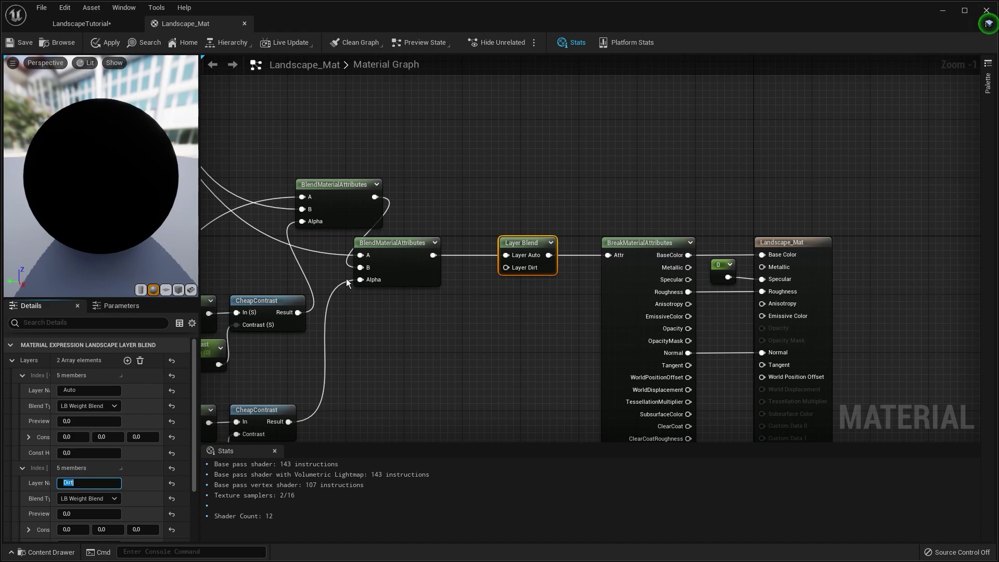
Connect the dirt texture set's MakeMaterialAttributes output to the Layer Dirt input of the Layer Blend node.
right_click_drag(352, 283, 504, 291)
scroll(504, 290, "down", 3)
right_click_drag(297, 388, 277, 293)
mouse_move(363, 328)
left_mouse_down()
mouse_move(602, 234)
mouse_move(619, 204)
left_mouse_up()
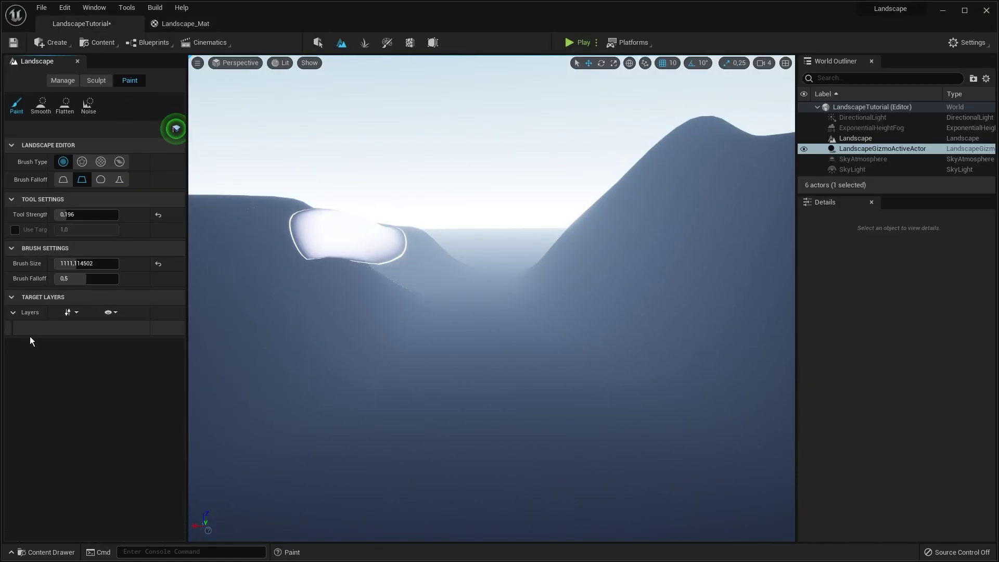
Reload Landscape mode in the level editor and switch to painting to refresh the target layers.
left_click(319, 45)
left_click(342, 44)
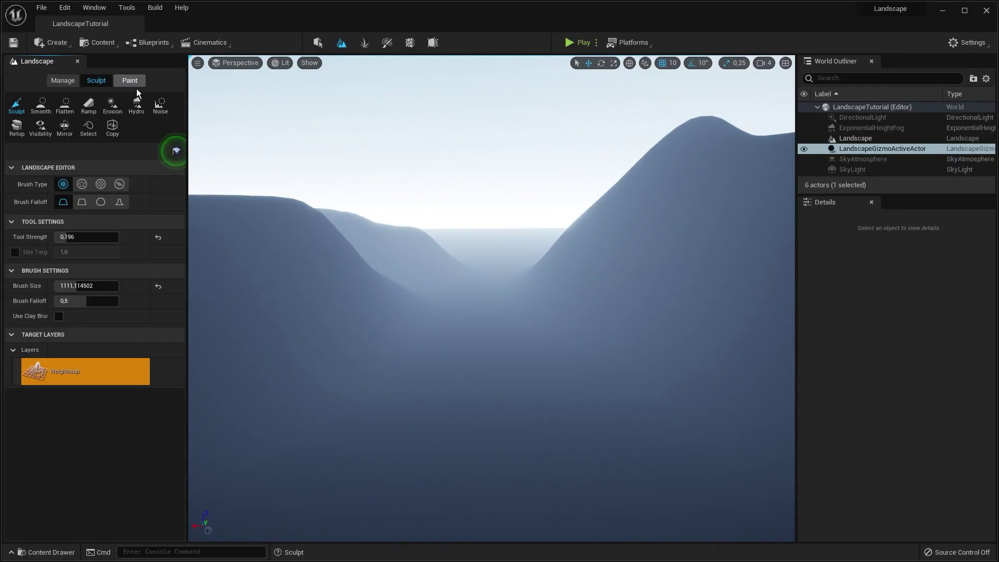
left_click(134, 86)
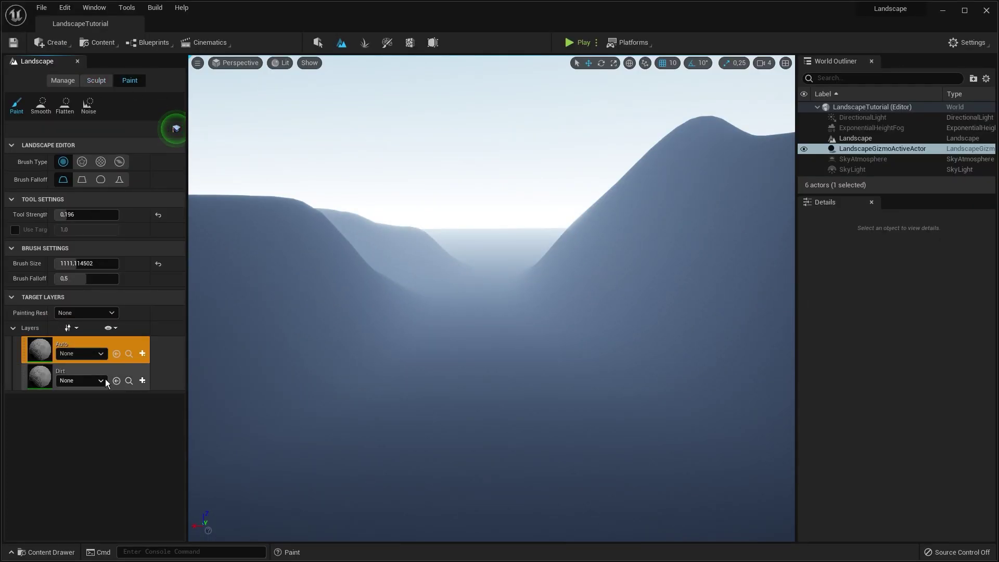
Create weight-blended (normal) layer info objects for the Auto and Dirt target layers, saved in LandscapeTutorial_sharedassets.
left_click(142, 354)
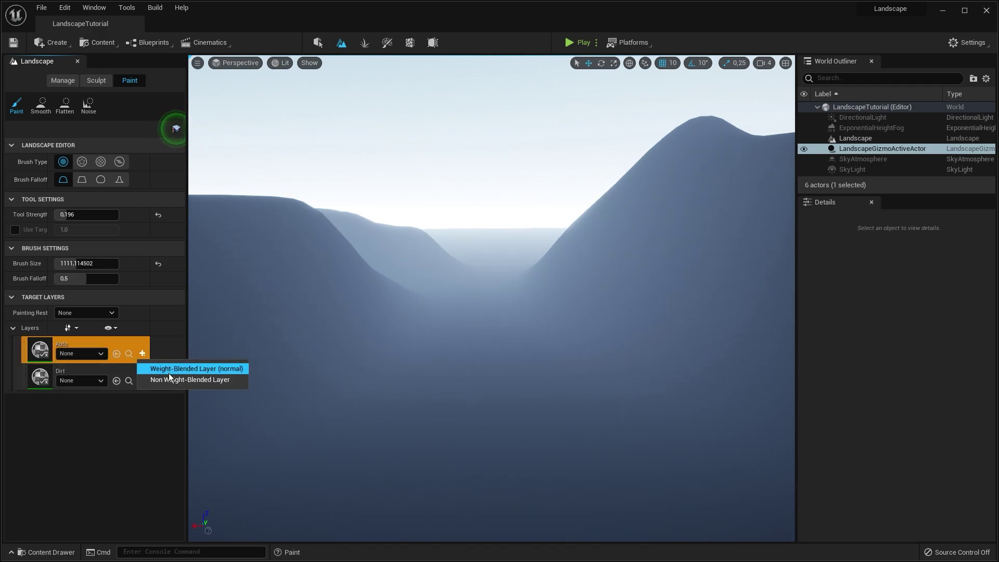
left_click(169, 373)
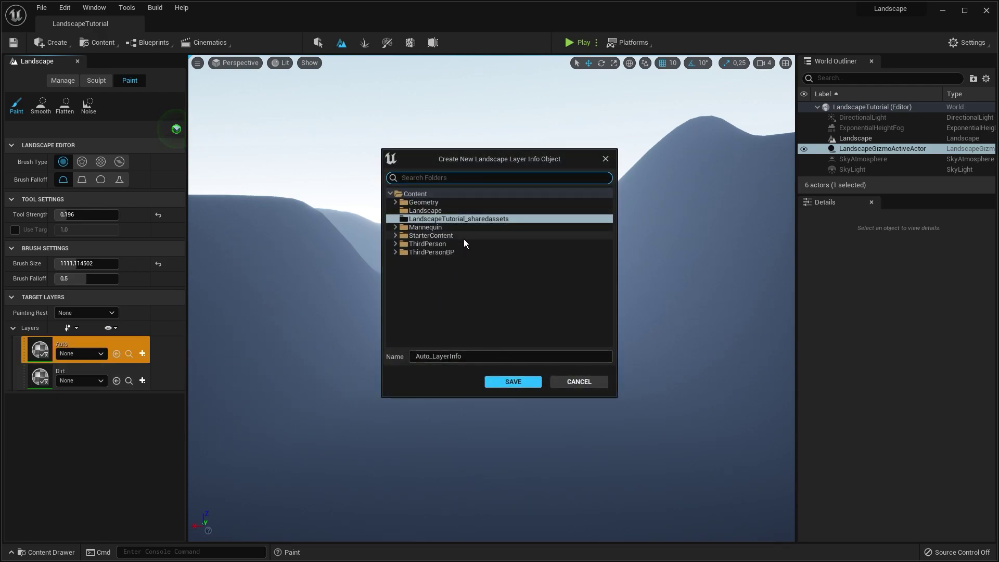
left_click(514, 385)
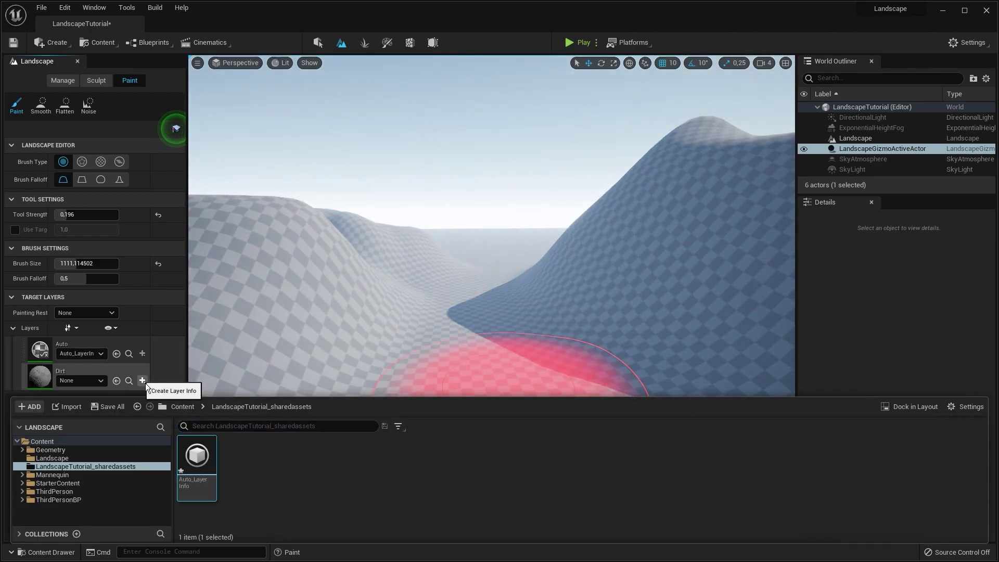
left_click(151, 383)
left_click(168, 399)
left_click(507, 380)
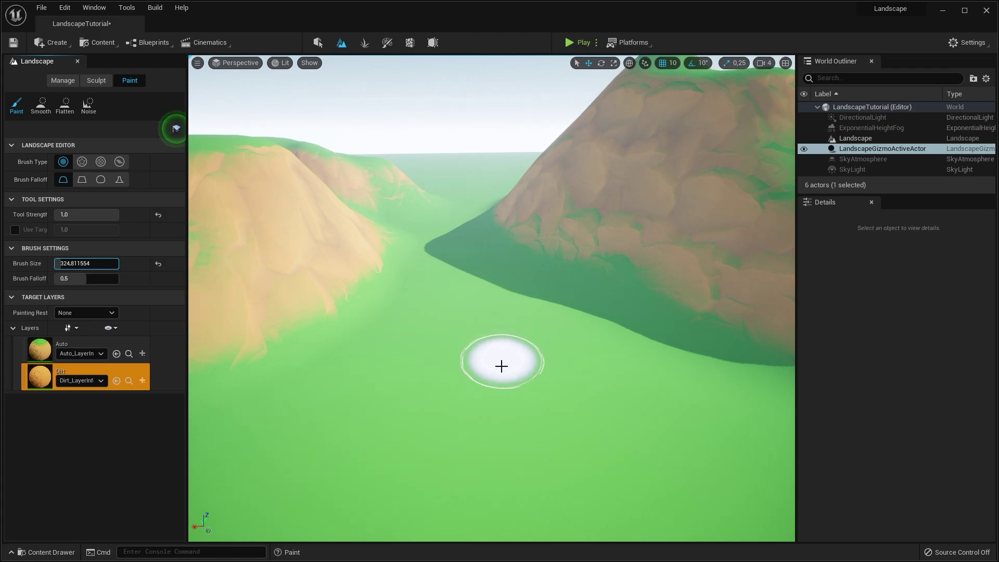
Paint a Dirt layer path through the valley between the mountains with tool strength 1.0 and brush size about 325.
mouse_move(491, 376)
left_mouse_down()
mouse_move(498, 354)
mouse_move(477, 355)
mouse_move(538, 393)
left_mouse_up()
left_click_drag(490, 357, 467, 292)
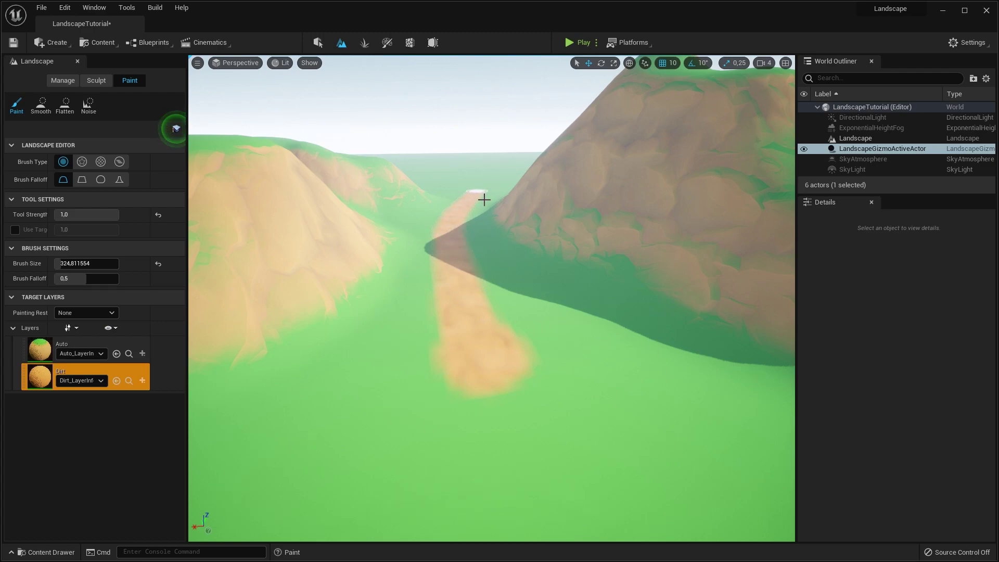
key("w")
right_click_drag(484, 200, 532, 158)
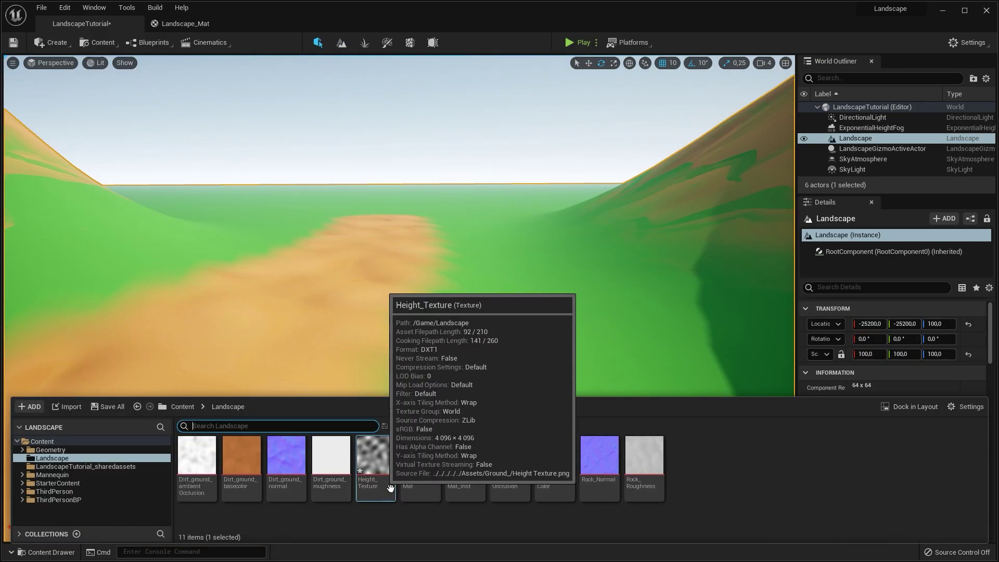
Add Height_Texture as a Texture Sample in the Landscape_Mat graph and set the Dirt layer's blend type to LB Height Blend.
left_click_drag(376, 458, 560, 301)
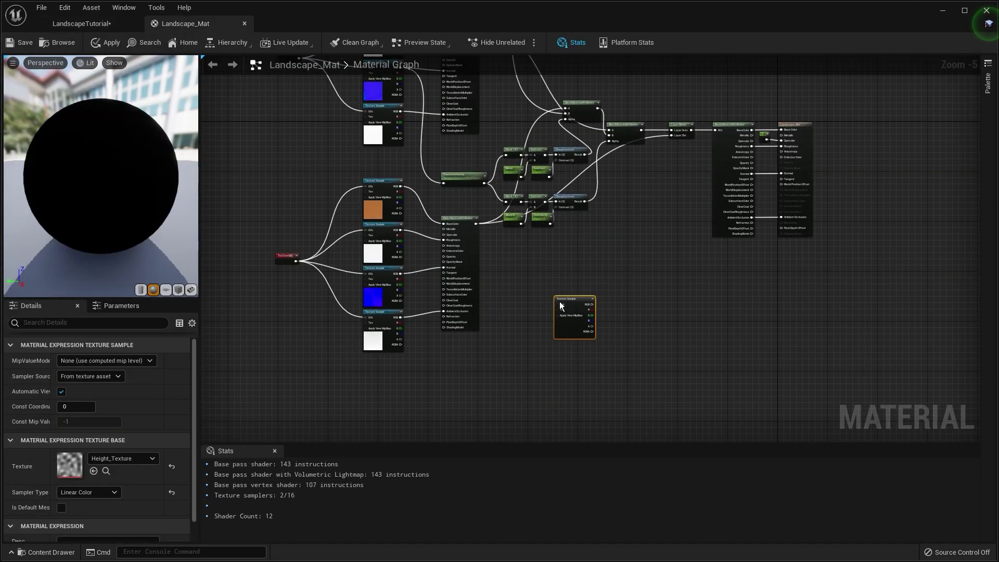
scroll(565, 298, "up", 3)
left_click(552, 121)
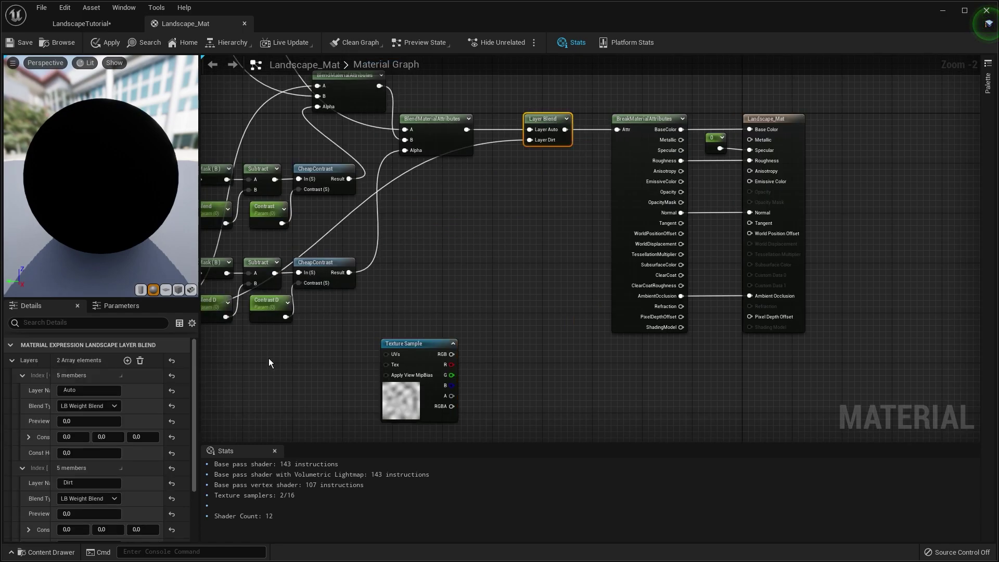
scroll(116, 477, "down", 2)
left_click(89, 469)
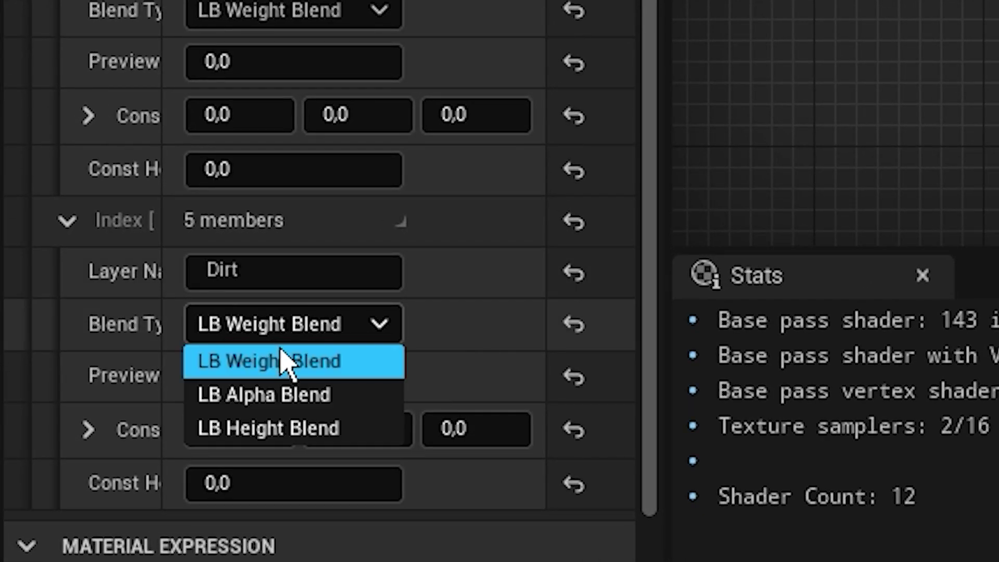
left_click(303, 439)
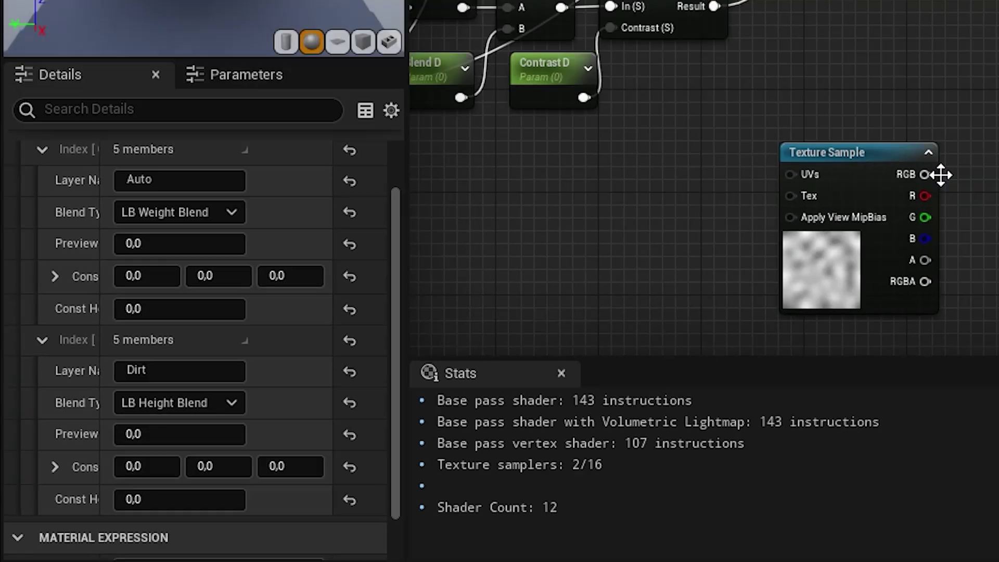
Connect the height Texture Sample's RGB output to Height Dirt, apply the material and inspect the painted path in the level.
left_click_drag(452, 354, 540, 152)
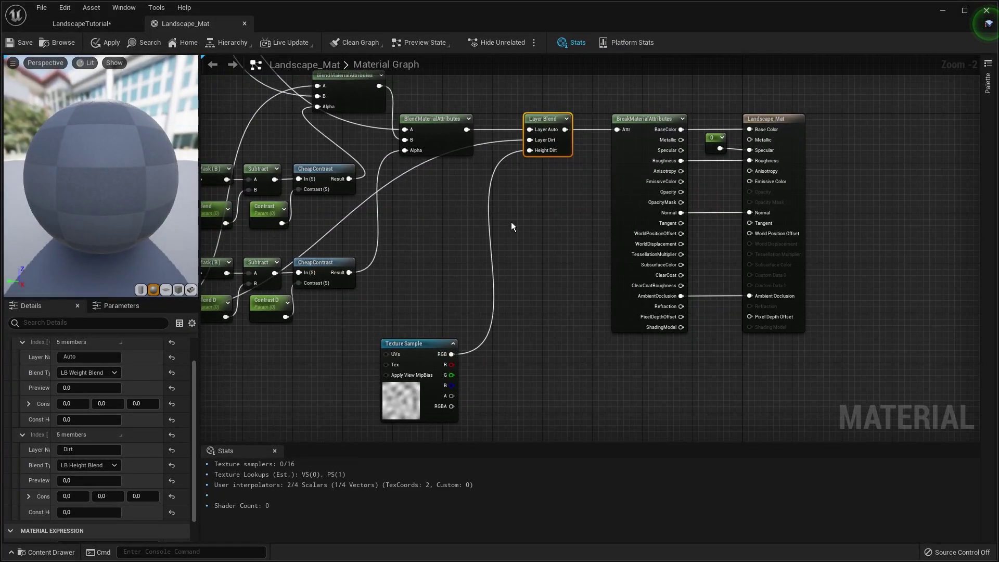
left_click(106, 43)
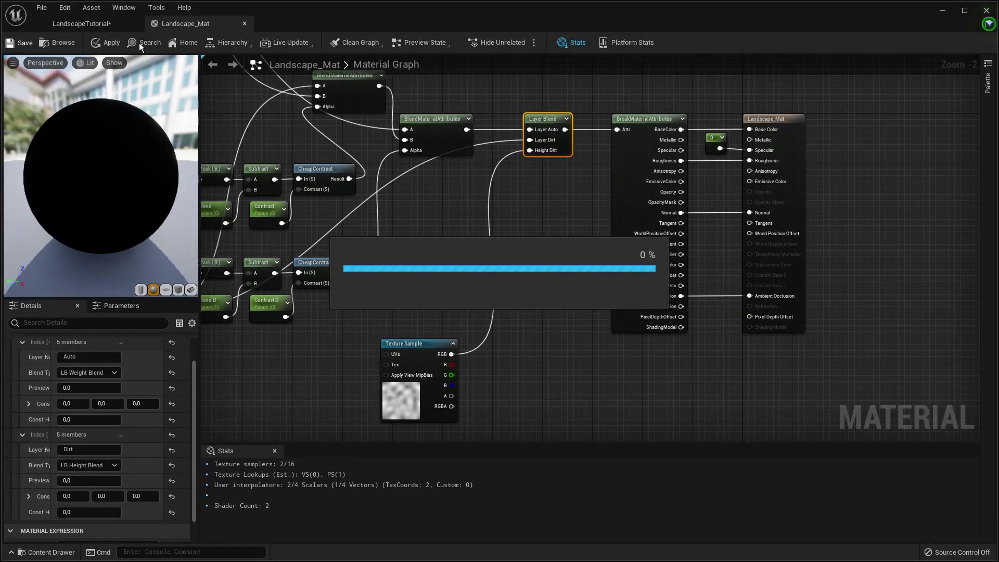
left_click(95, 23)
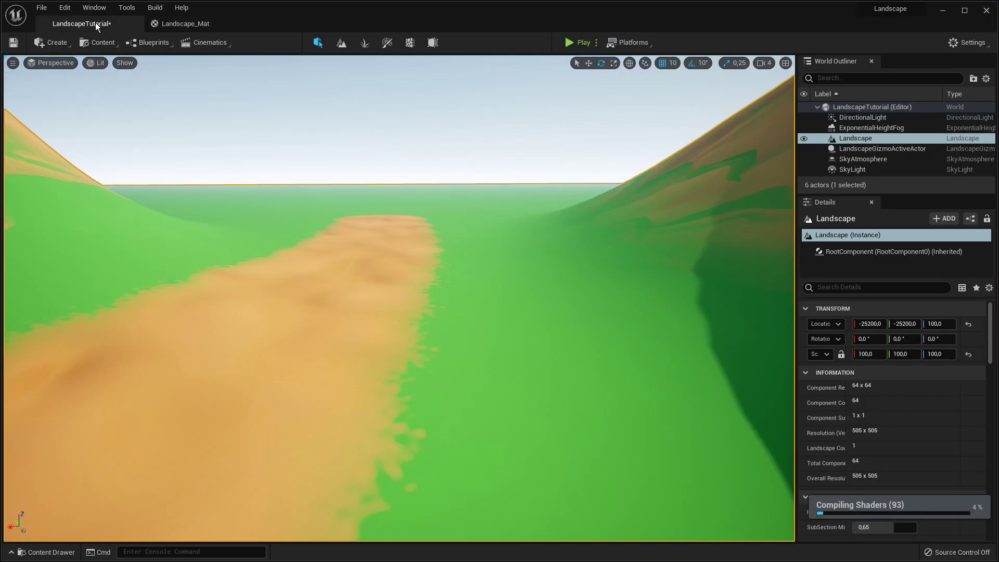
right_click_drag(281, 214, 94, 297)
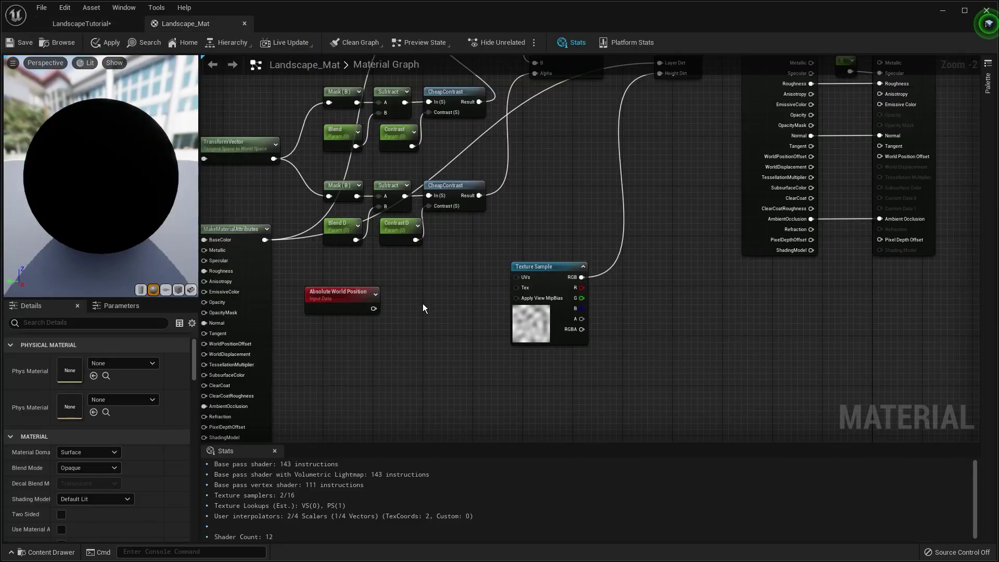
Add a Divide node beside the height Texture Sample, with Absolute World Position feeding its A input.
right_click(423, 303)
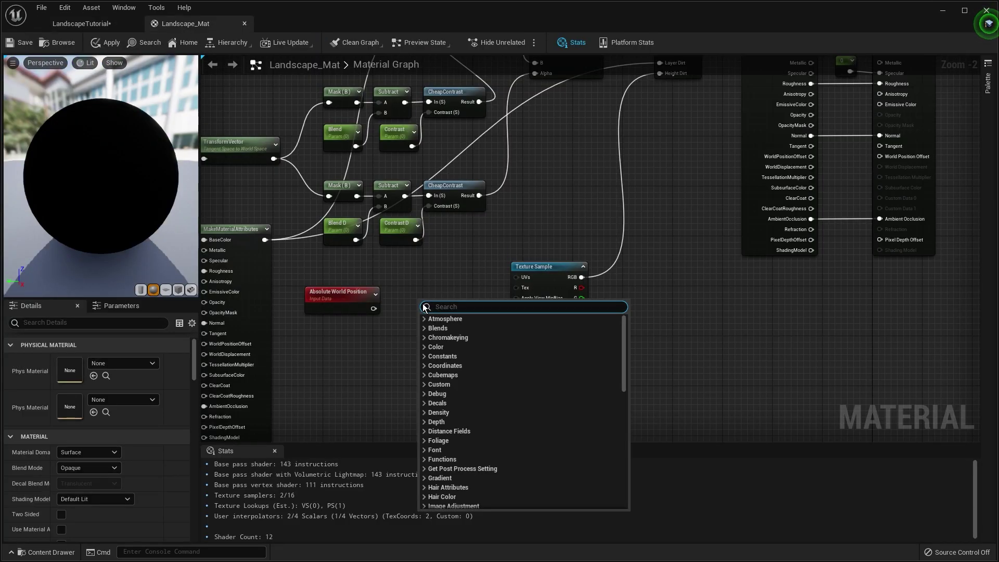
type("divi")
left_click(452, 338)
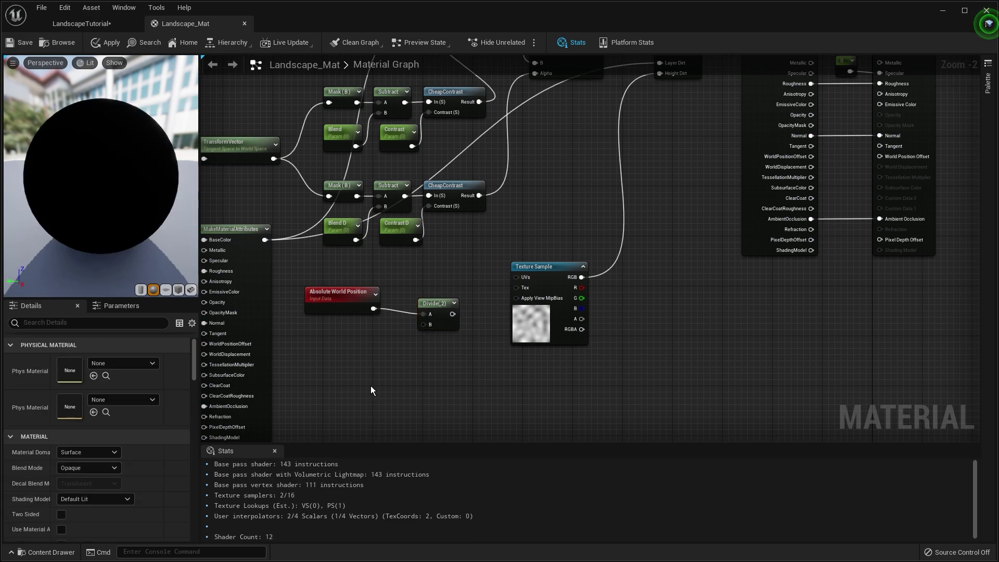
Add a scalar parameter named Height Paint Size into Divide's B input and connect Divide to the height Texture Sample's UVs.
key("1")
left_click(356, 354)
mouse_move(372, 369)
left_mouse_down()
mouse_move(435, 336)
mouse_move(424, 324)
left_mouse_up()
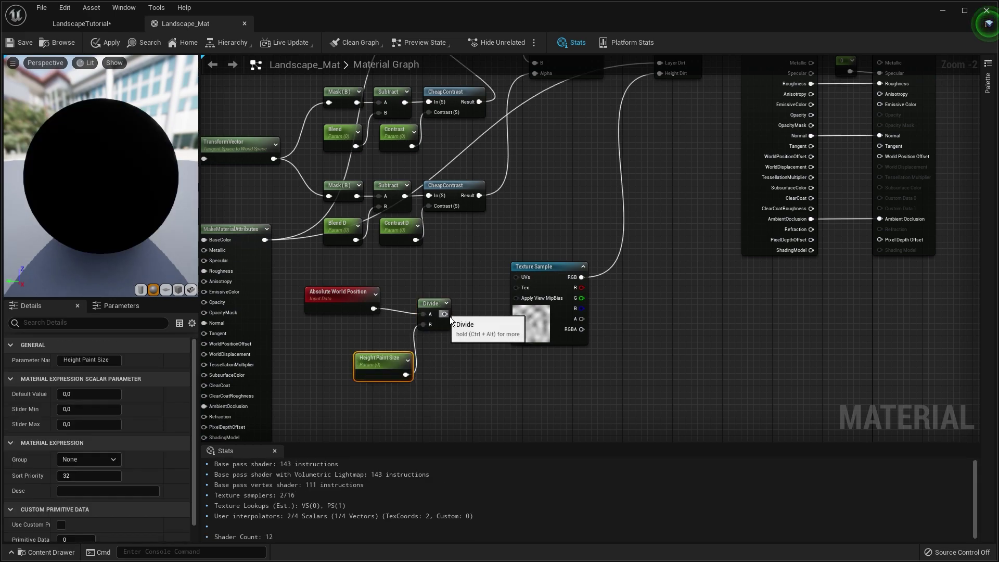
left_click_drag(444, 314, 517, 278)
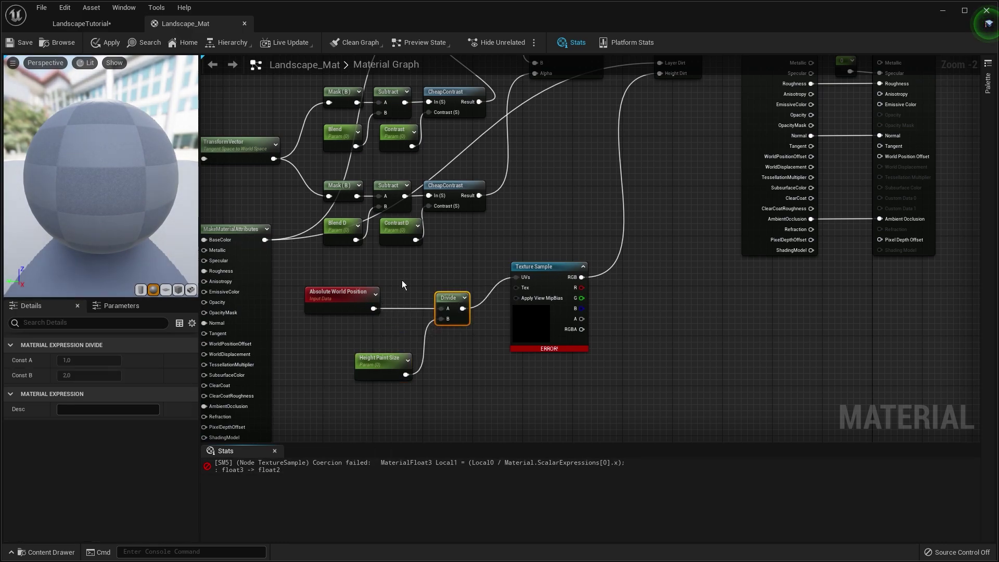
Insert a ComponentMask node for the R and G channels between Absolute World Position and the Divide node.
right_click(402, 281)
type("mask")
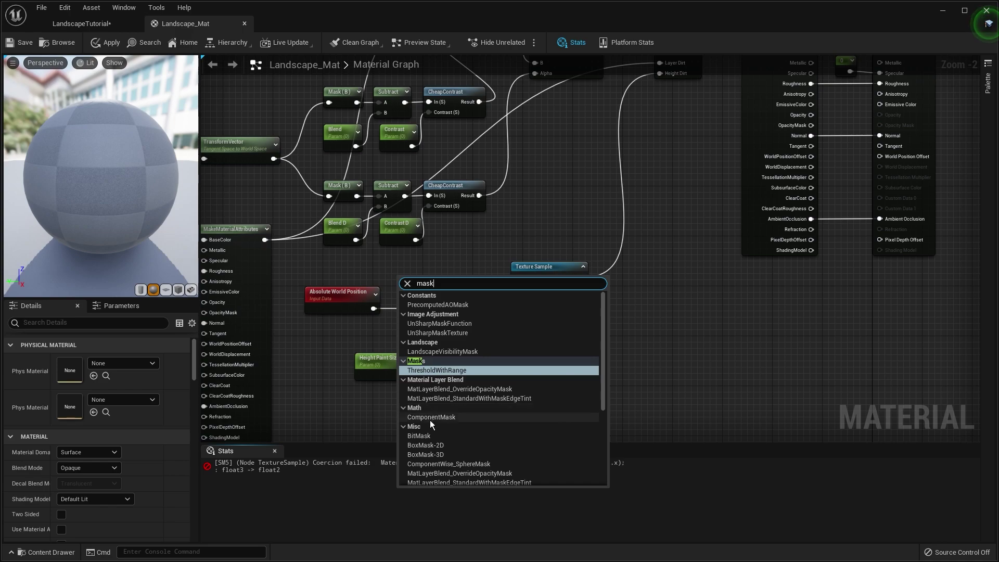
left_click(430, 419)
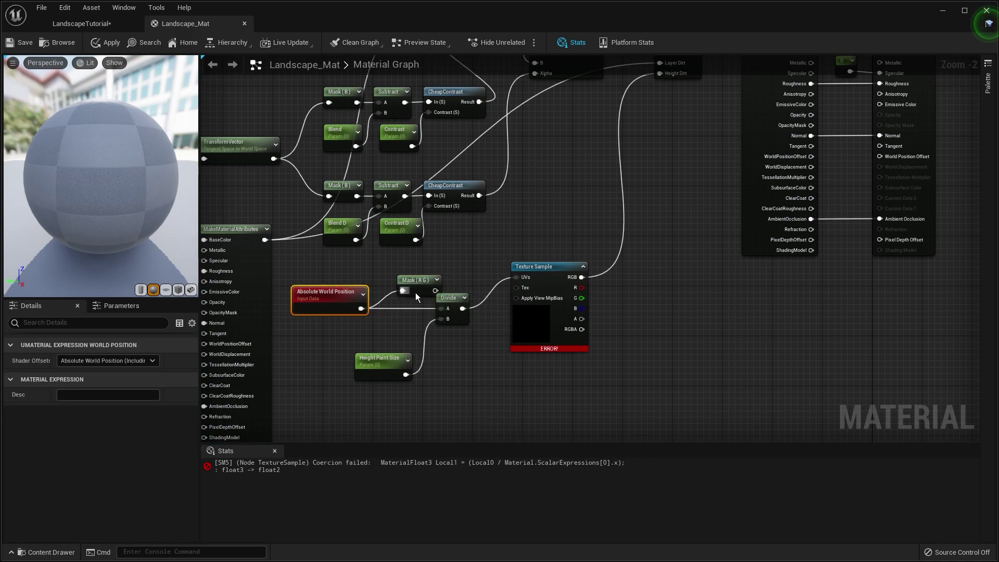
left_click_drag(415, 294, 449, 317)
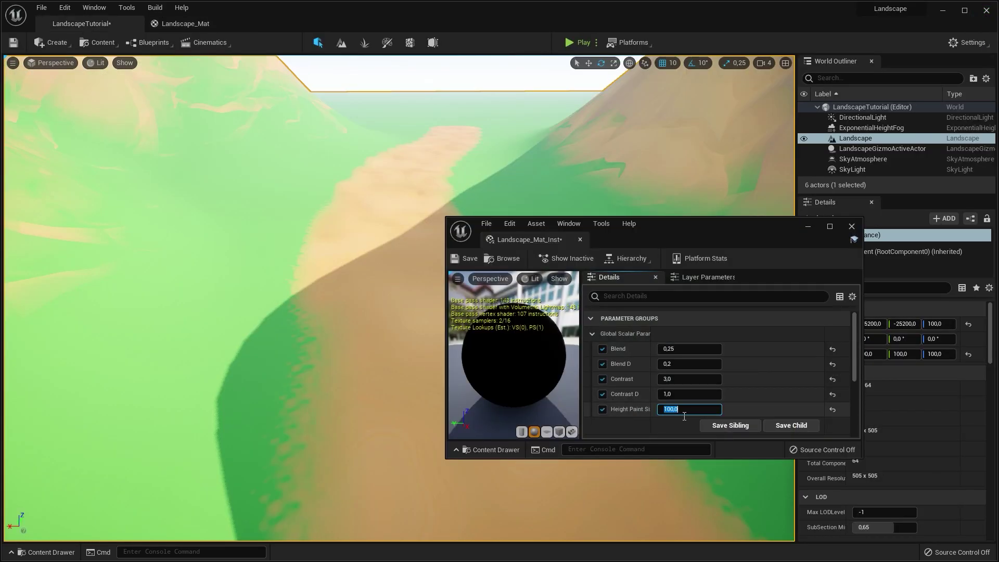